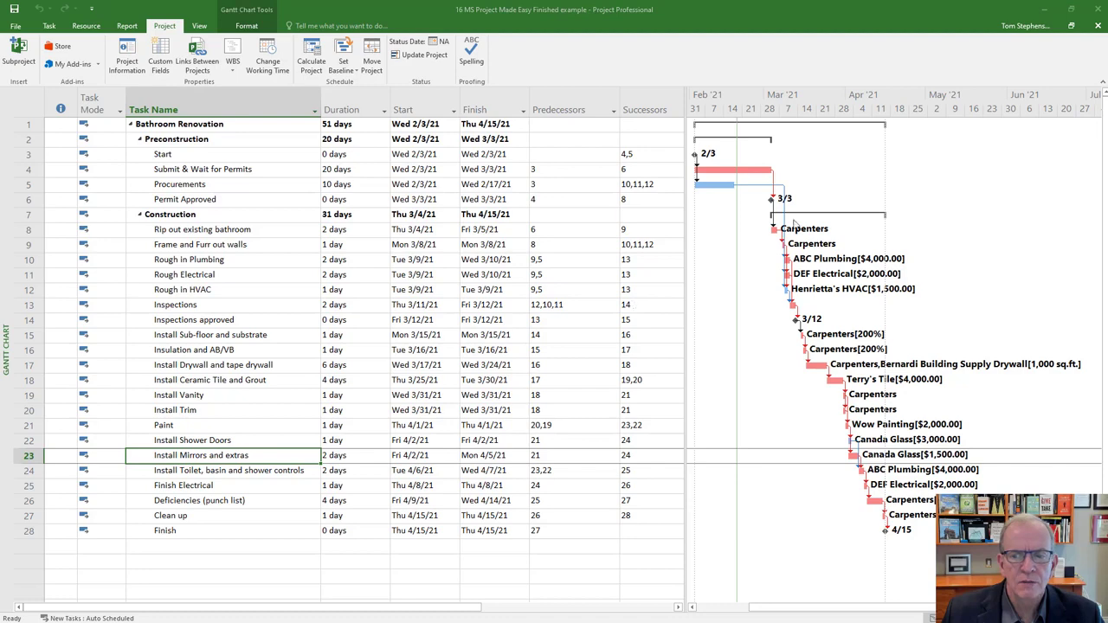
Display the Cost table for all tasks in the Bathroom Renovation schedule.
click(39, 107)
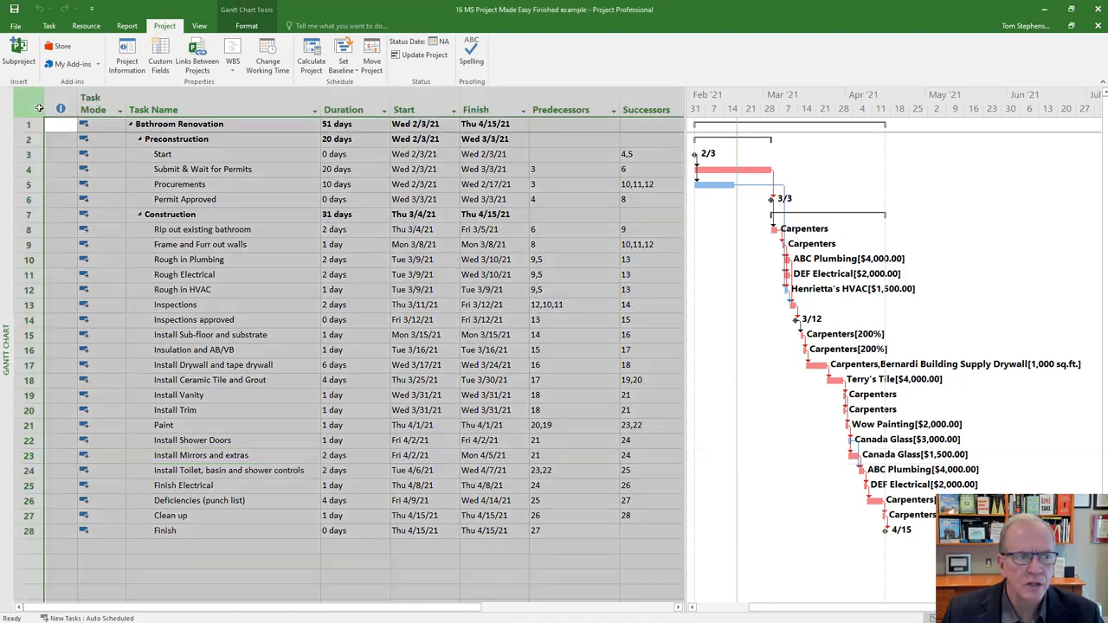
right_click(39, 107)
click(54, 137)
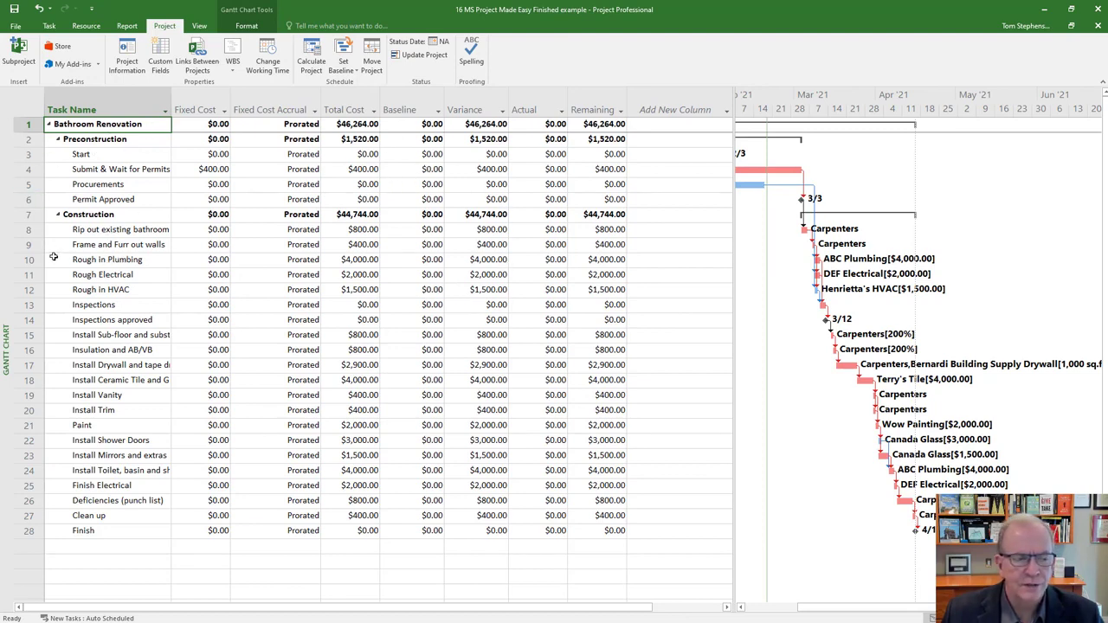
Examine the project's resources in the Resource Sheet view and return to the Gantt Chart view.
right_click(6, 277)
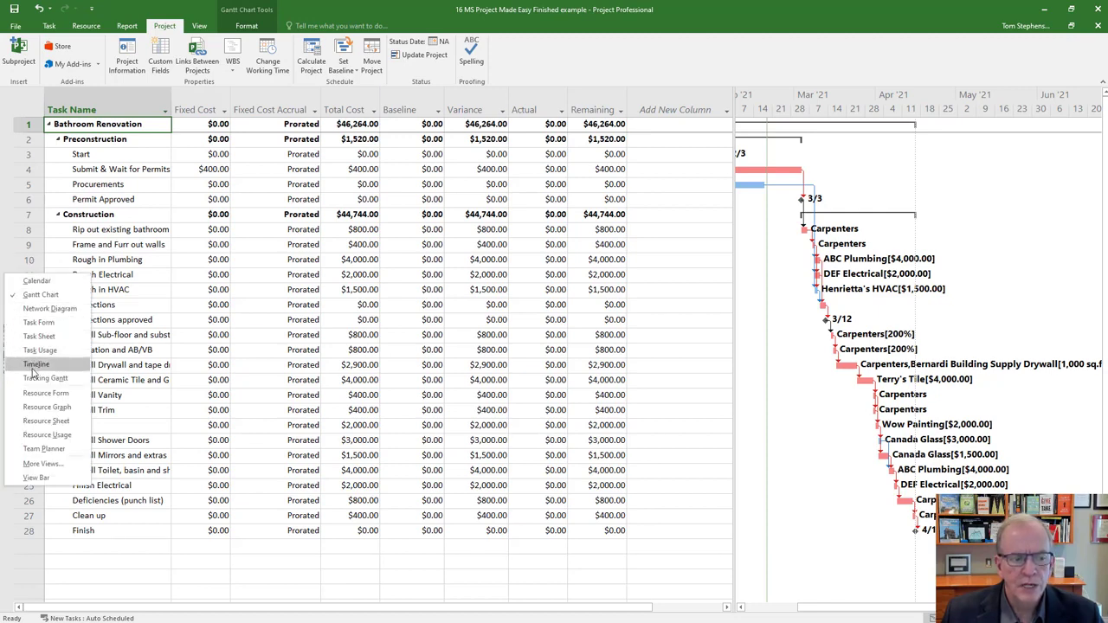
click(37, 421)
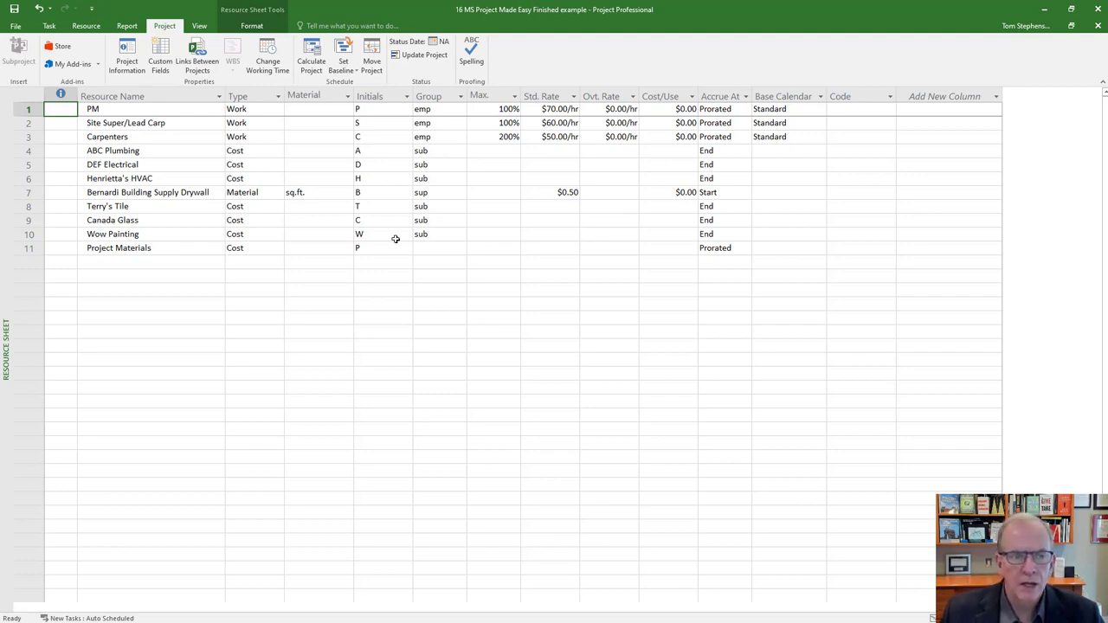
right_click(3, 249)
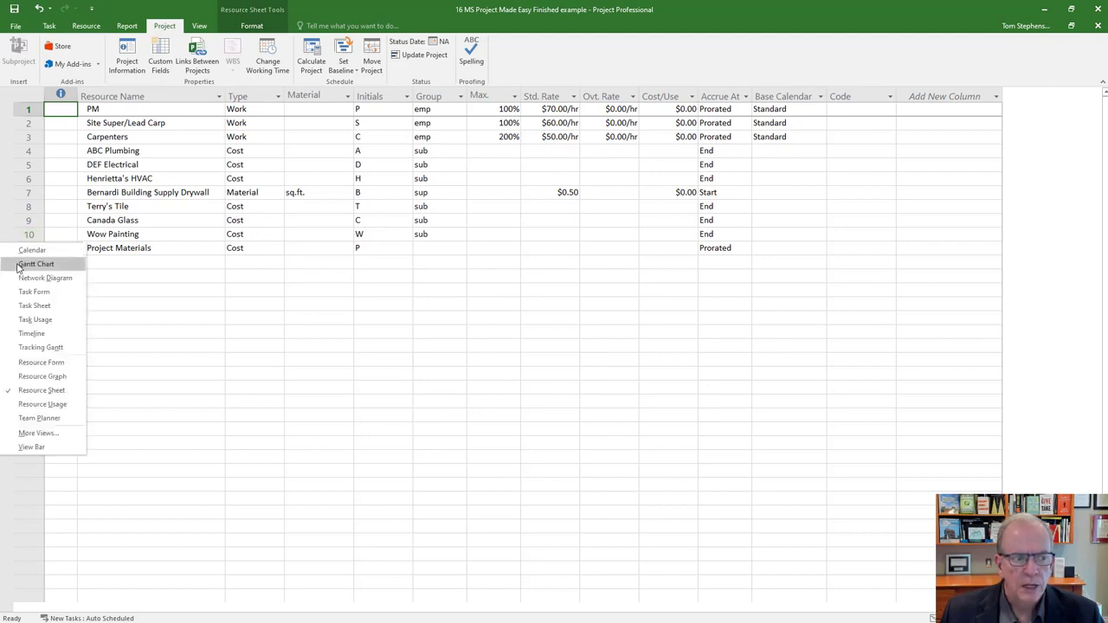
click(19, 264)
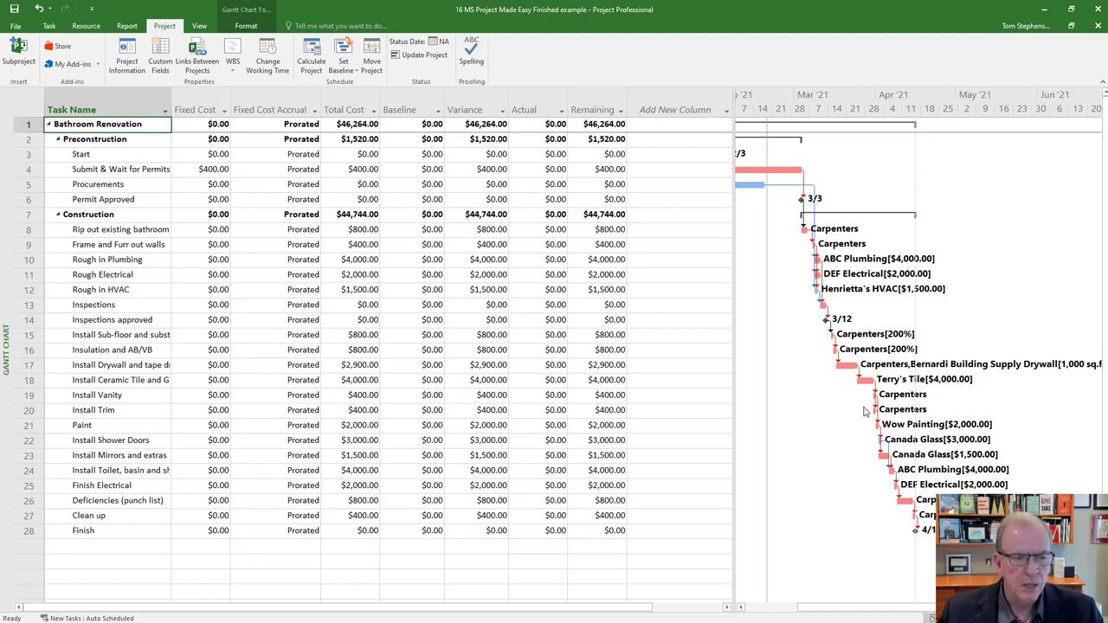
Switch to the open project file 16 MS Project Made Easy 1.
key(alt+Tab)
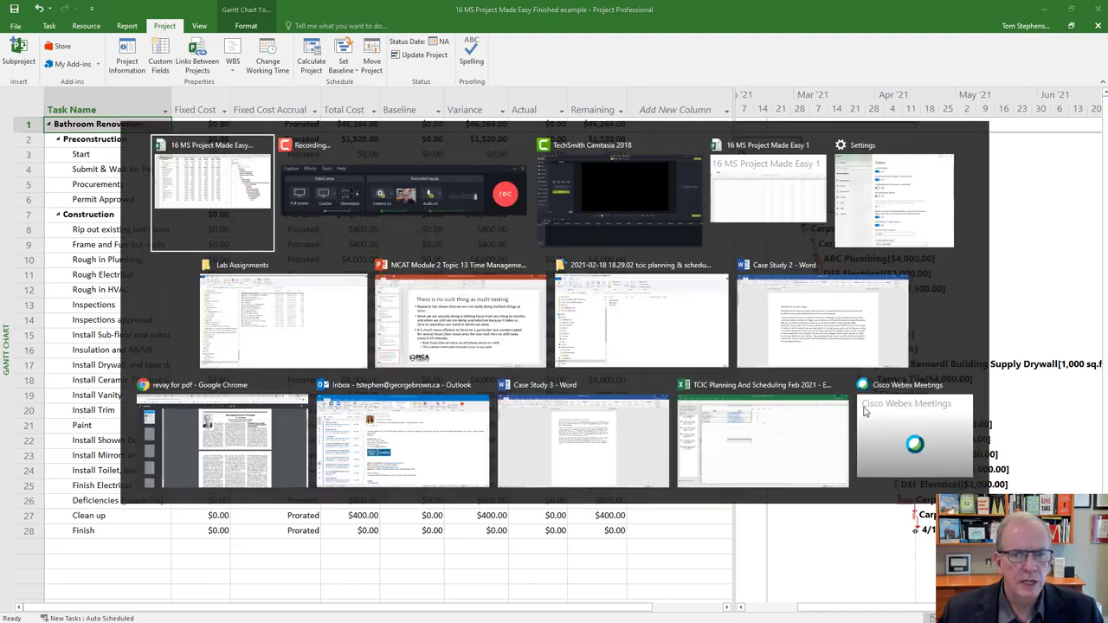
key(alt+Tab)
key(alt+Tab)
key(alt+Tab)
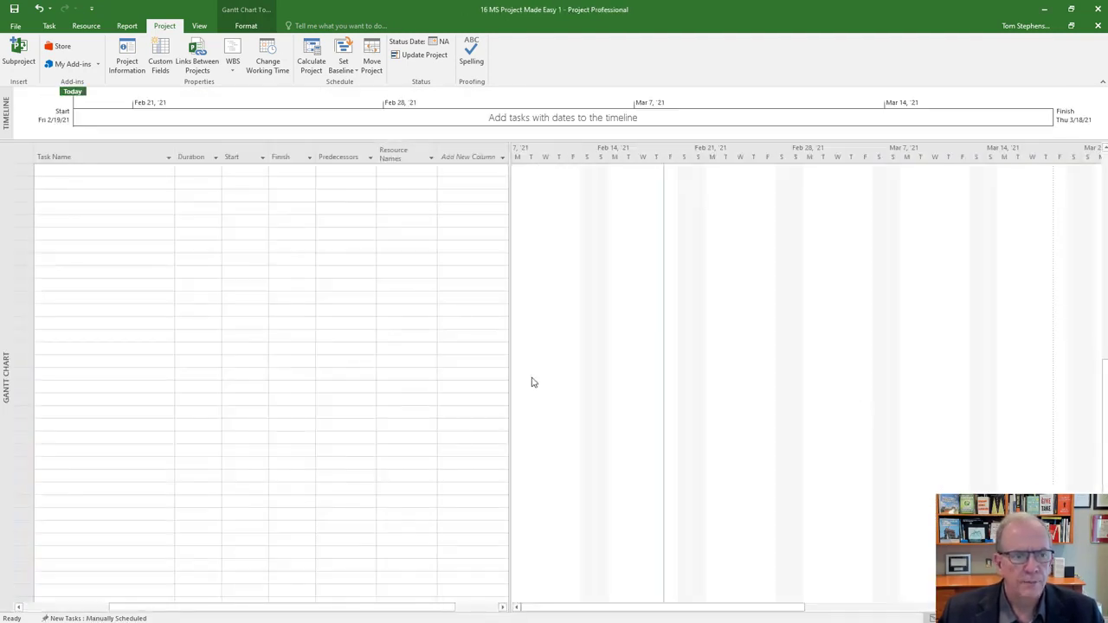
key(ctrl+v)
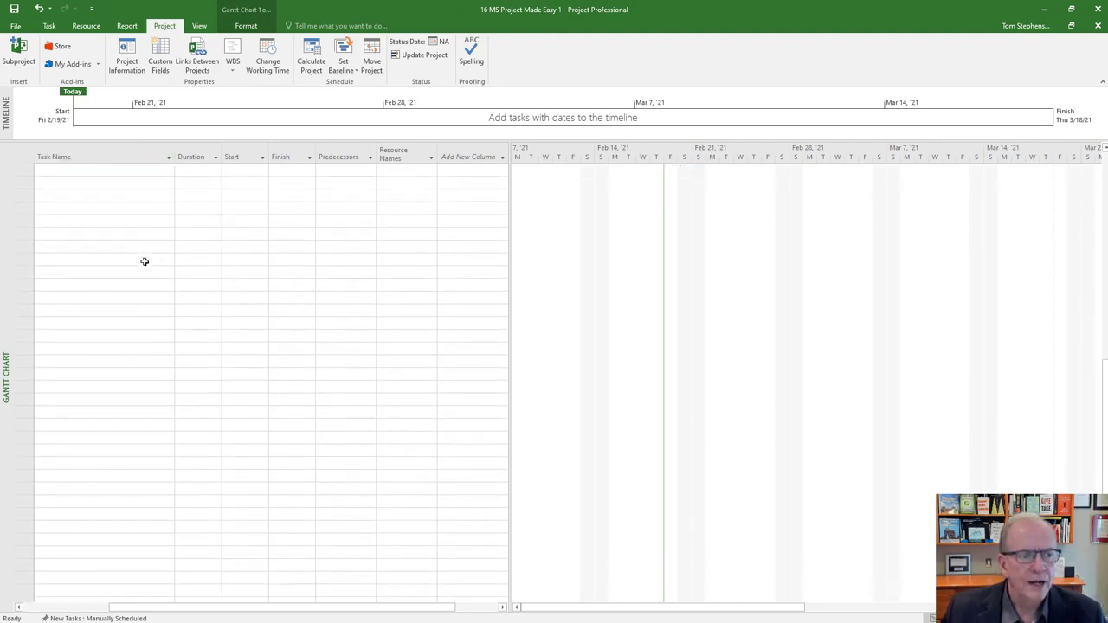
Enter five consecutive tasks in the blank schedule, named Task 1, Task 2, Task 3, Task 4 and Task 5.
click(163, 171)
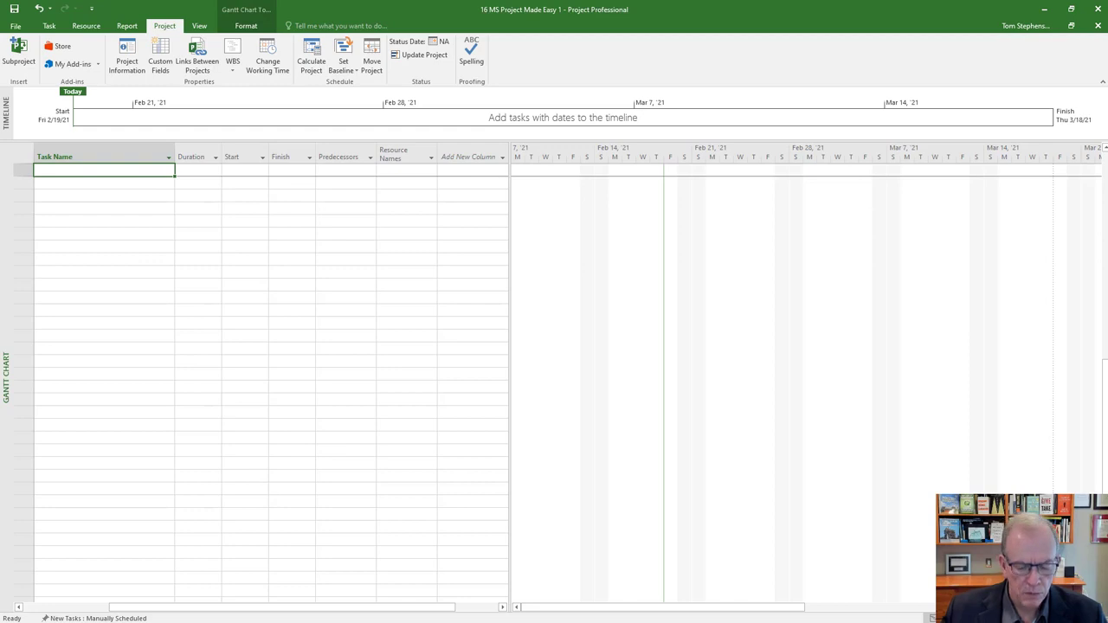
text(Task 1)
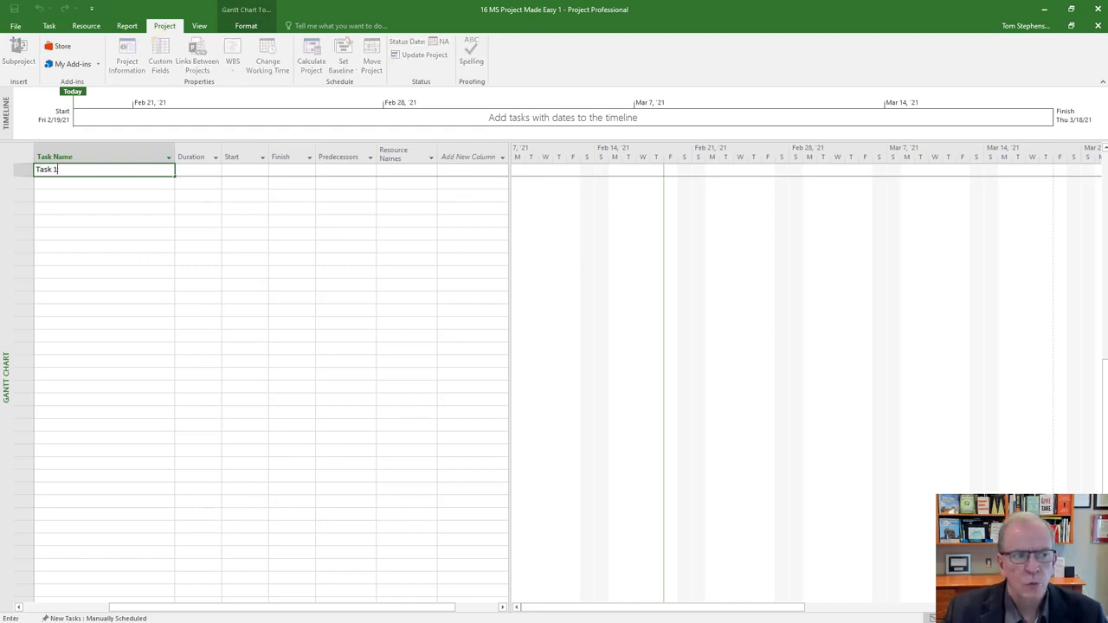
key(Return)
text(Task 2)
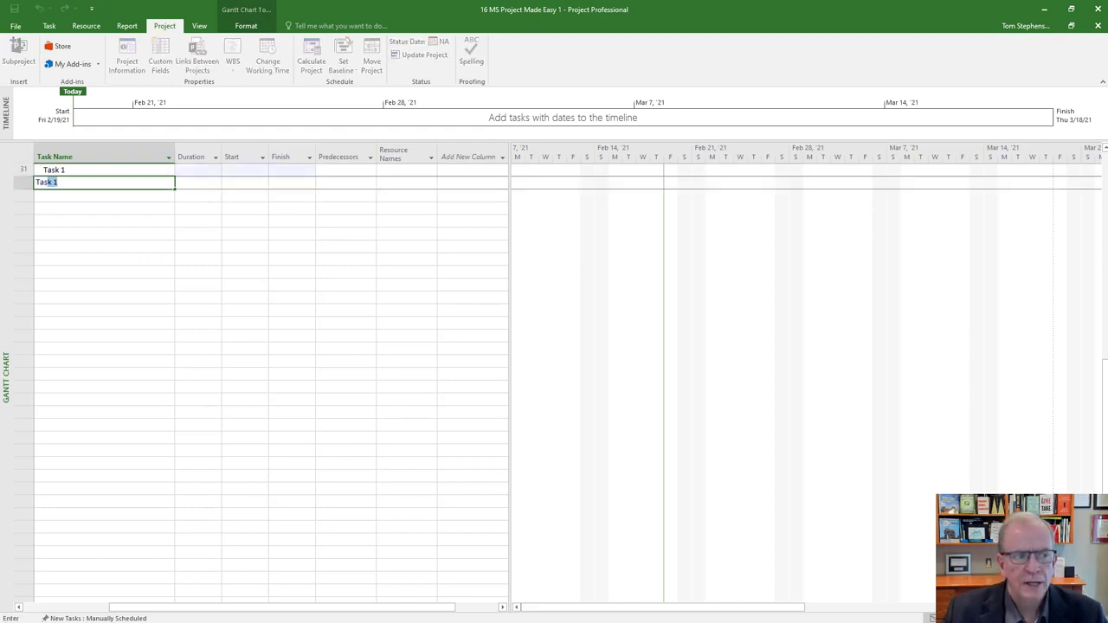
key(Return)
text(Task 3)
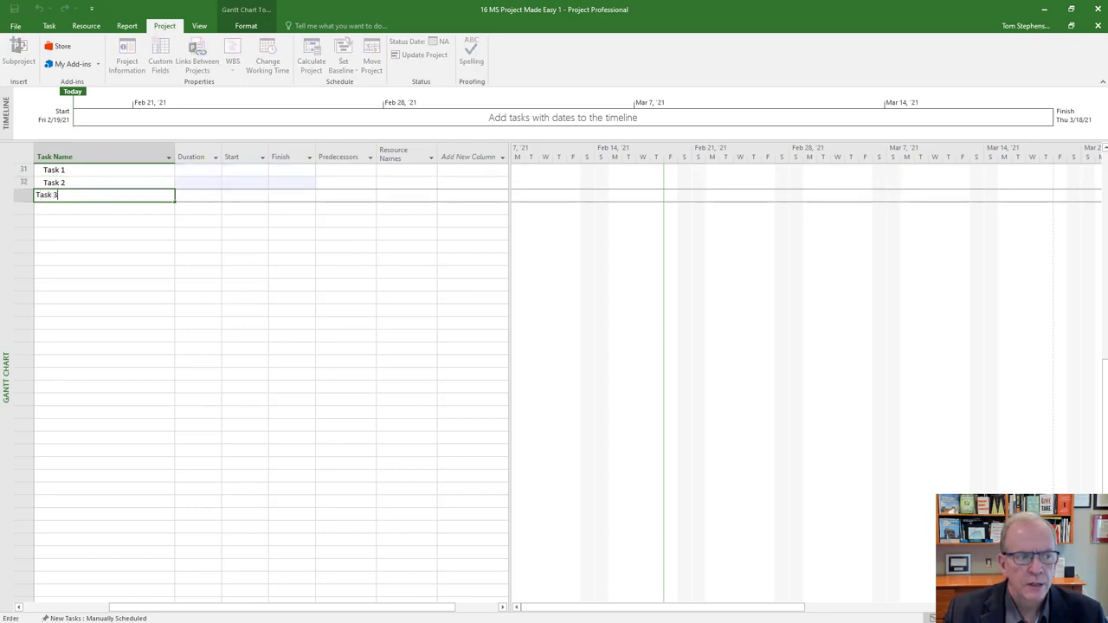
key(Return)
text(Task 4)
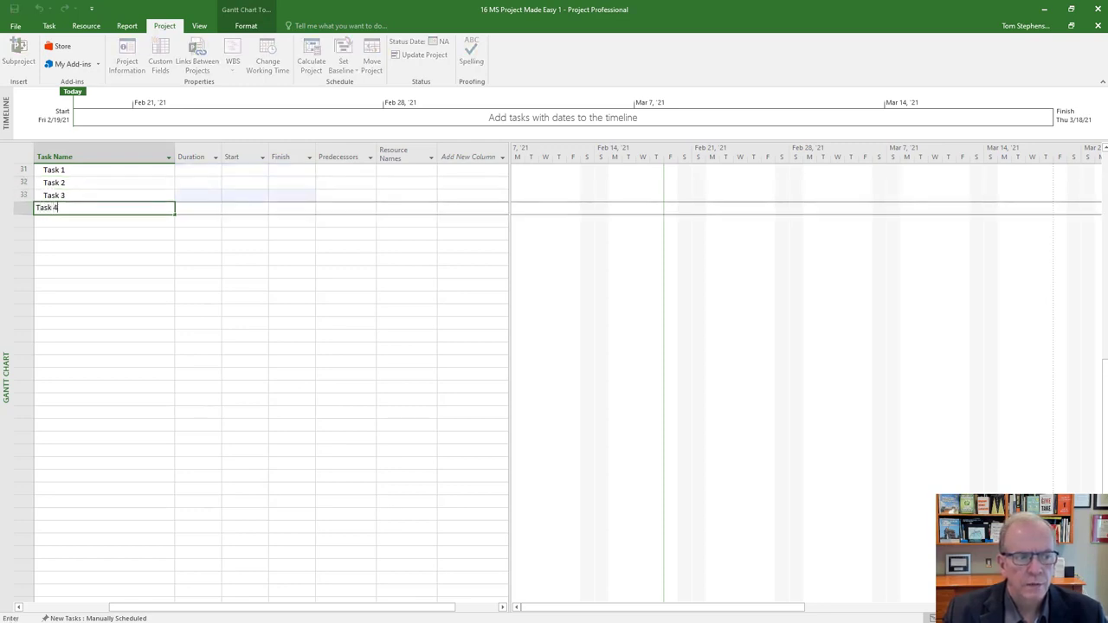
key(Return)
text(Ta)
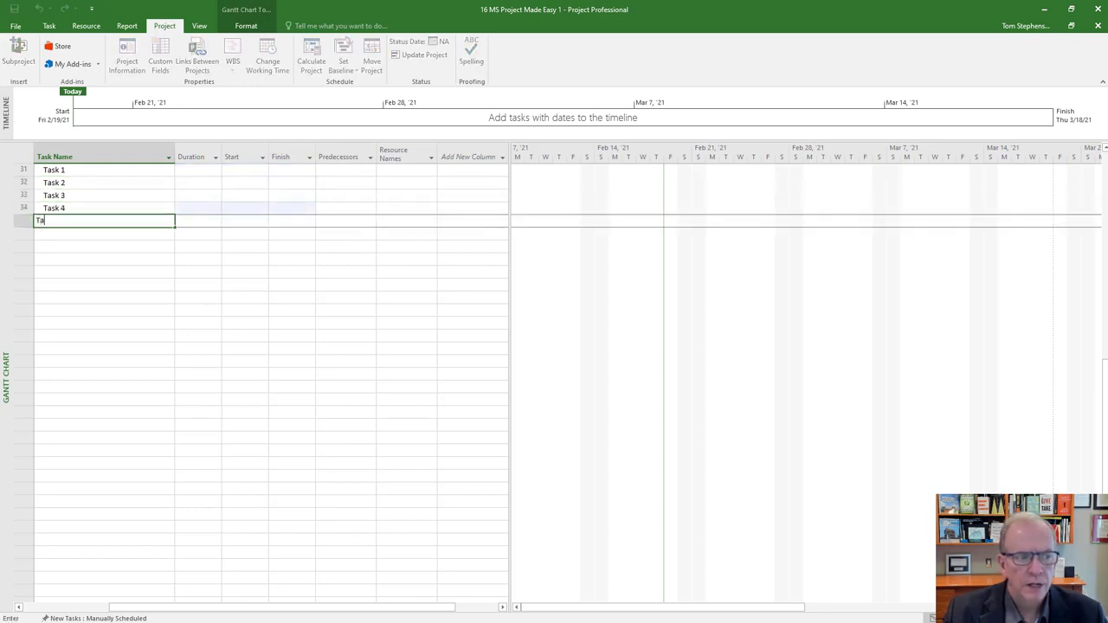
text(sk 5)
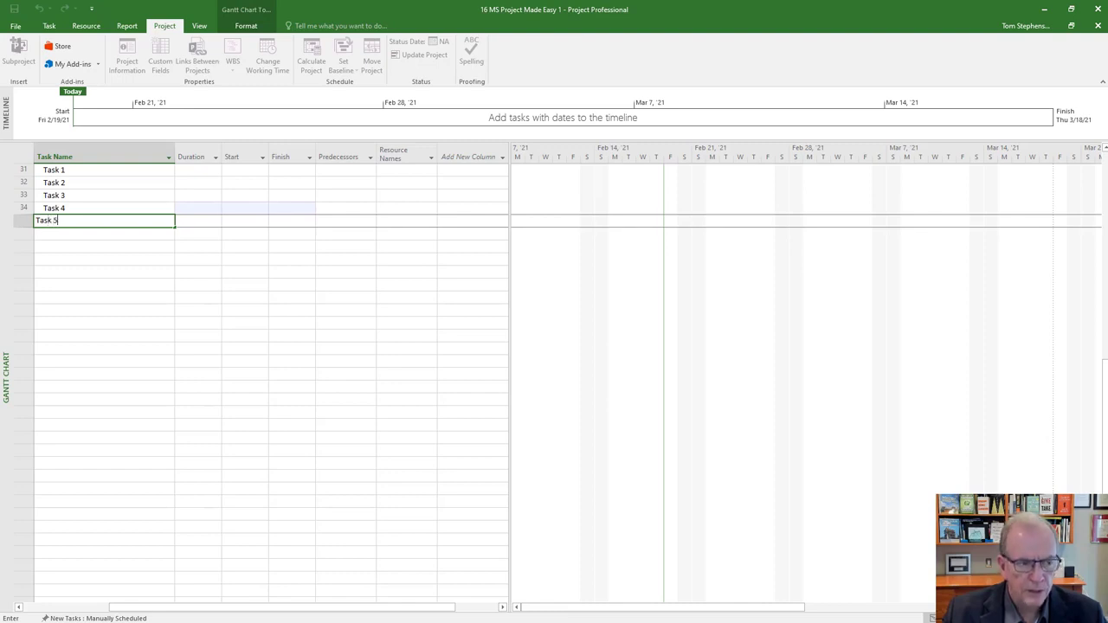
key(Return)
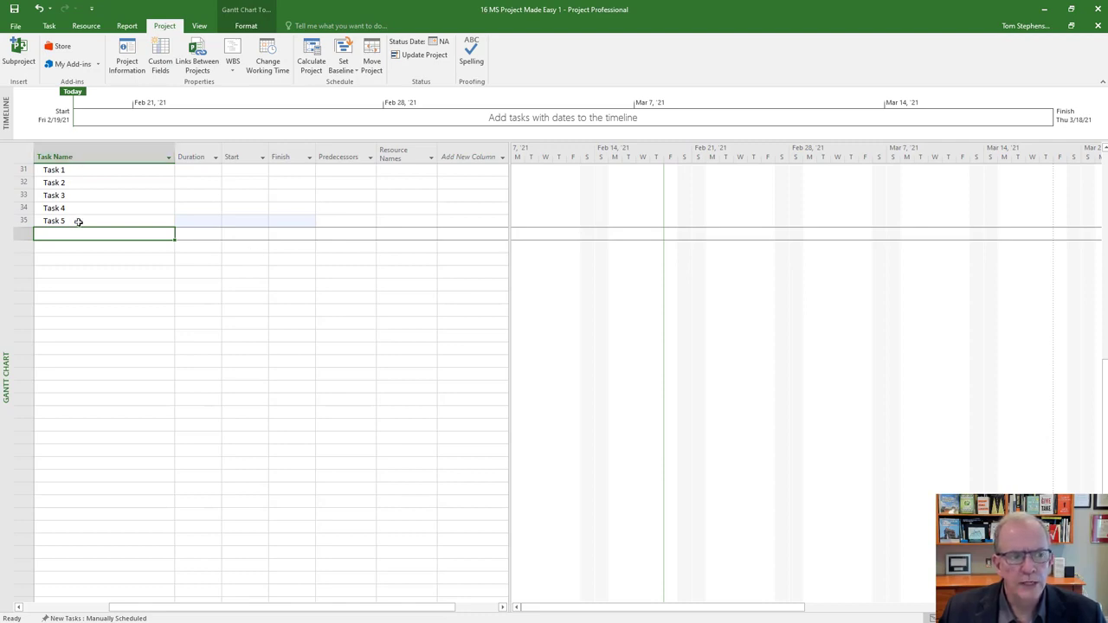
Bring the Task Mode column into view and look at the scheduling mode options for Task 1.
click(206, 173)
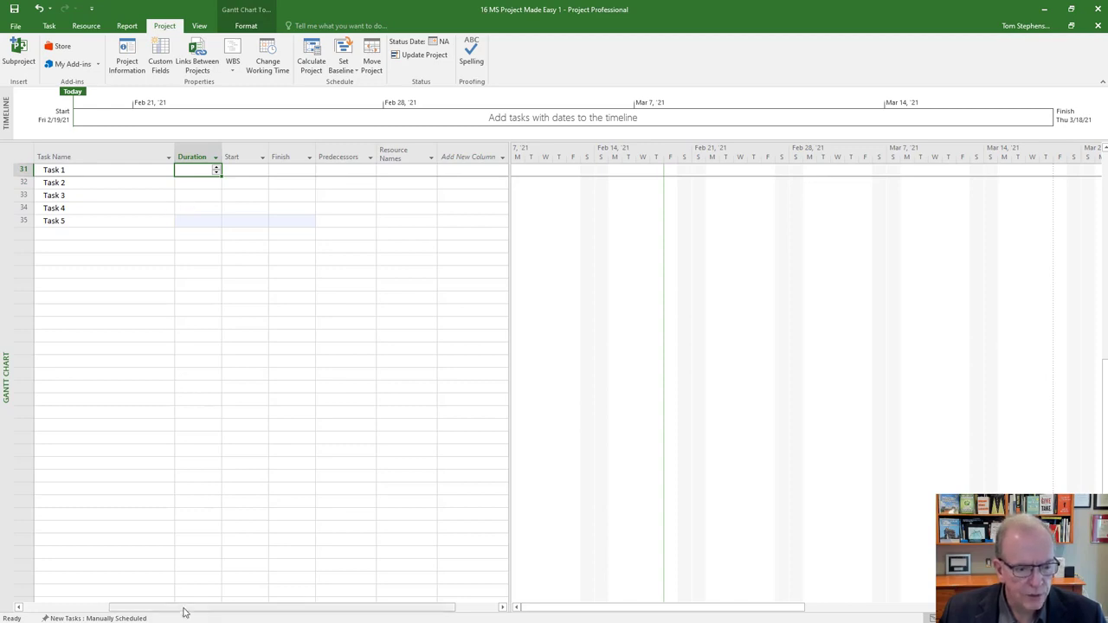
drag(184, 612, 141, 612)
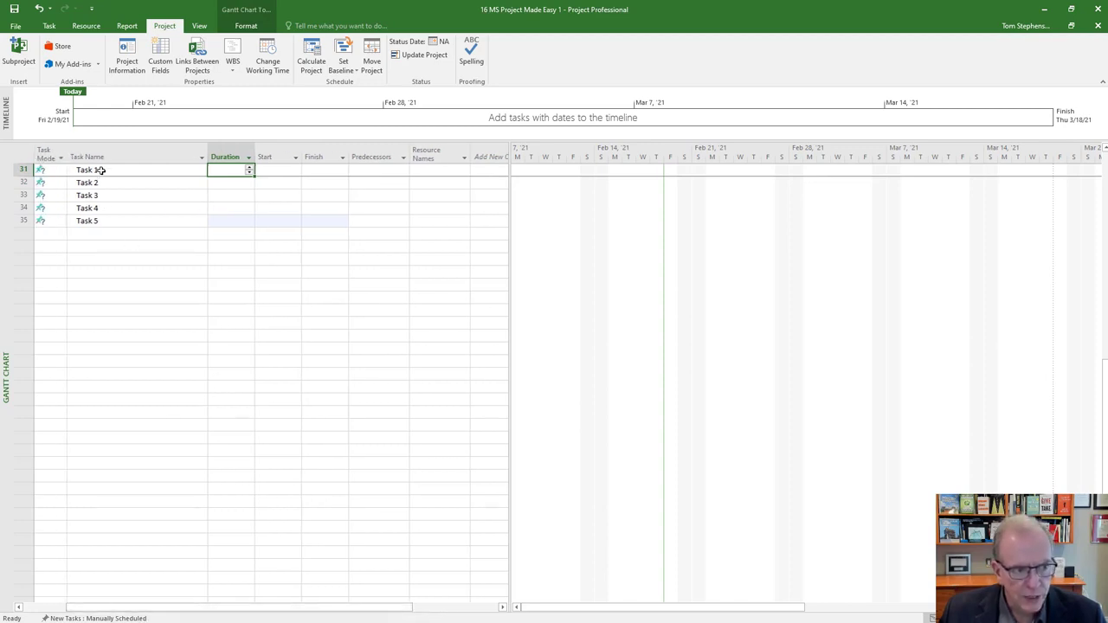
click(50, 171)
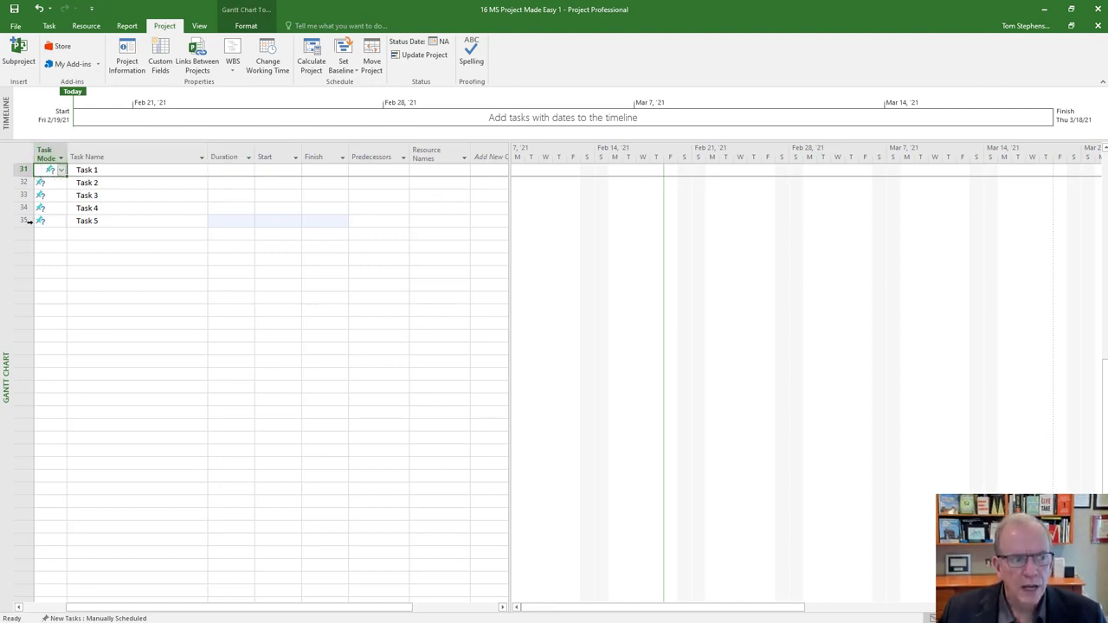
click(61, 170)
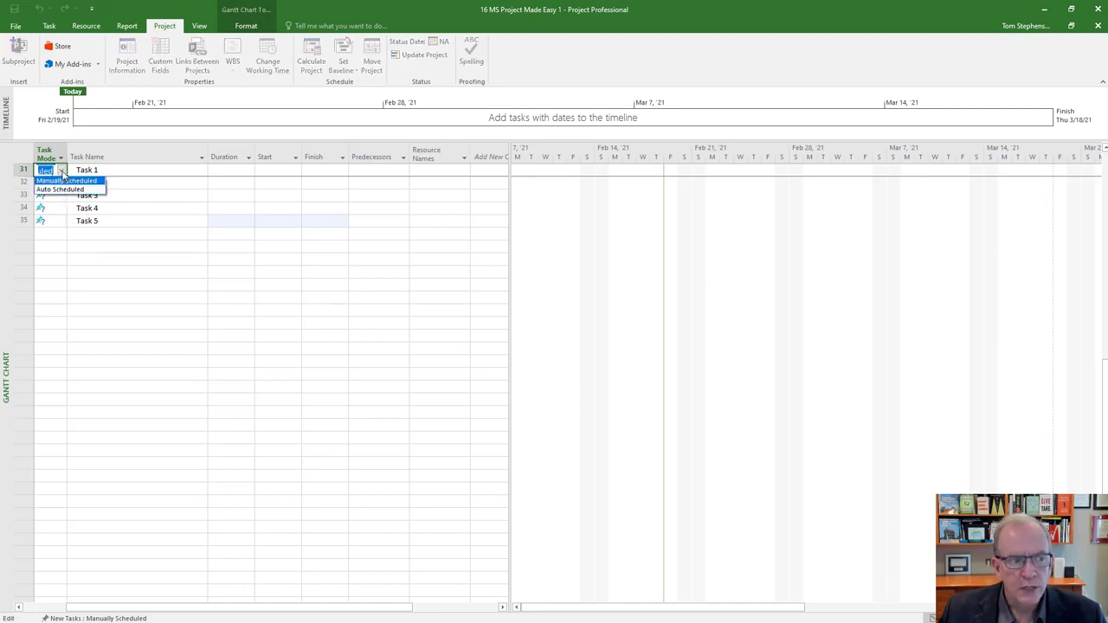
click(92, 260)
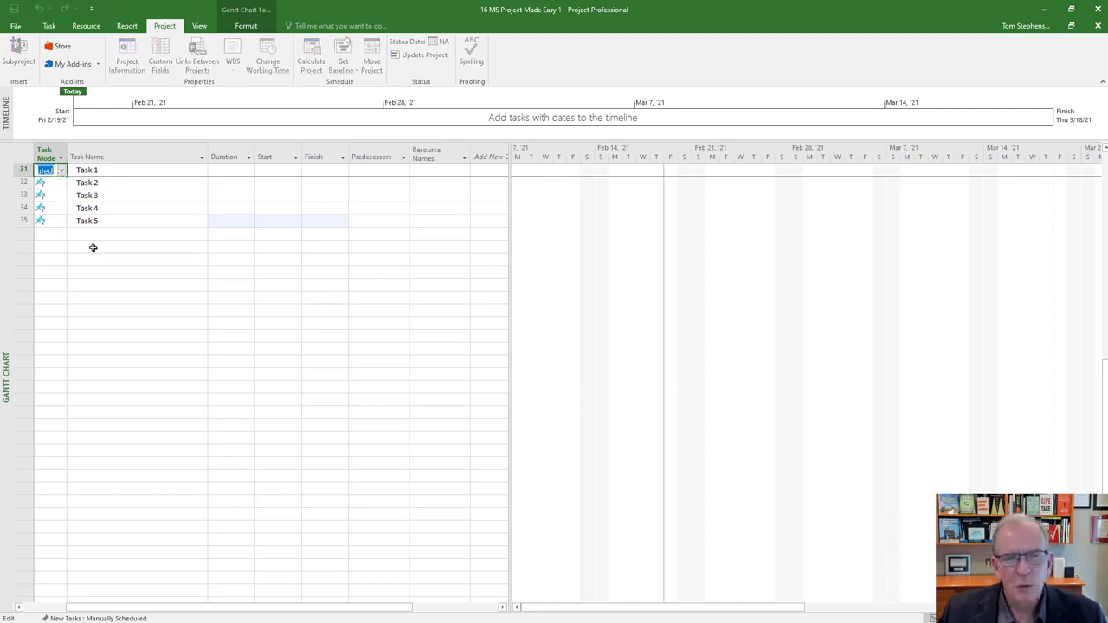
click(92, 247)
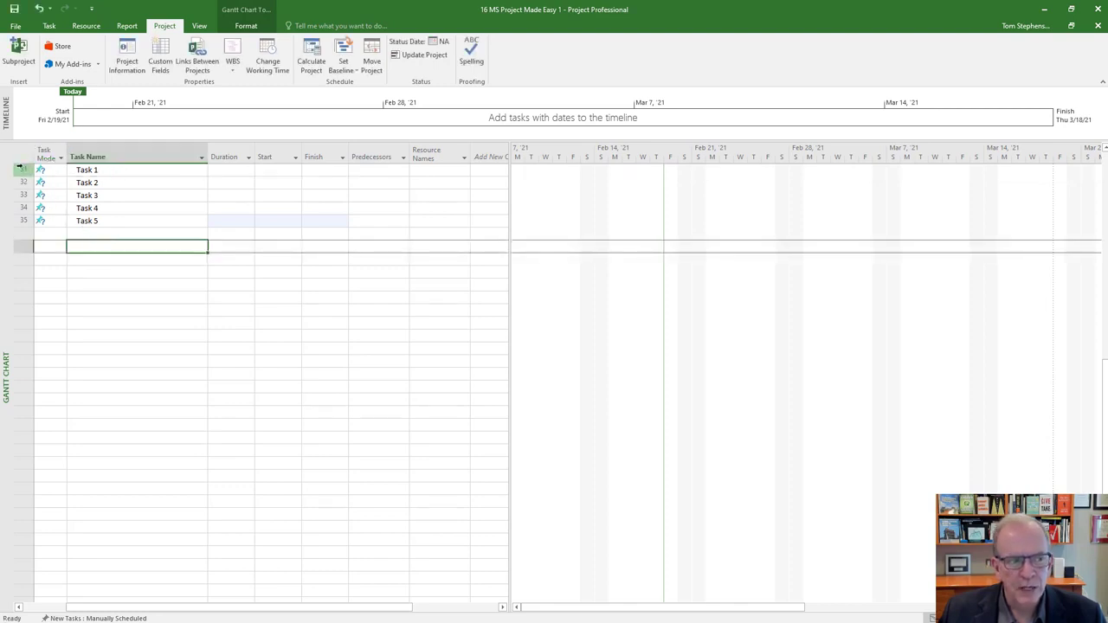
Set the duration of Task 1 to 7 days and check its Start and Finish cells.
click(237, 172)
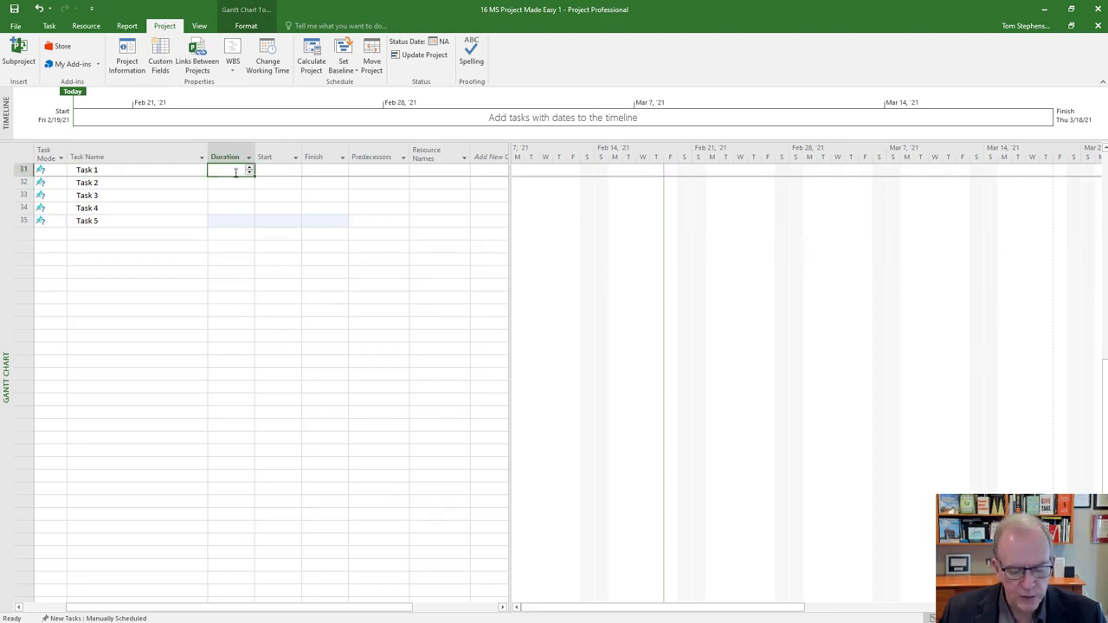
text(7)
key(Return)
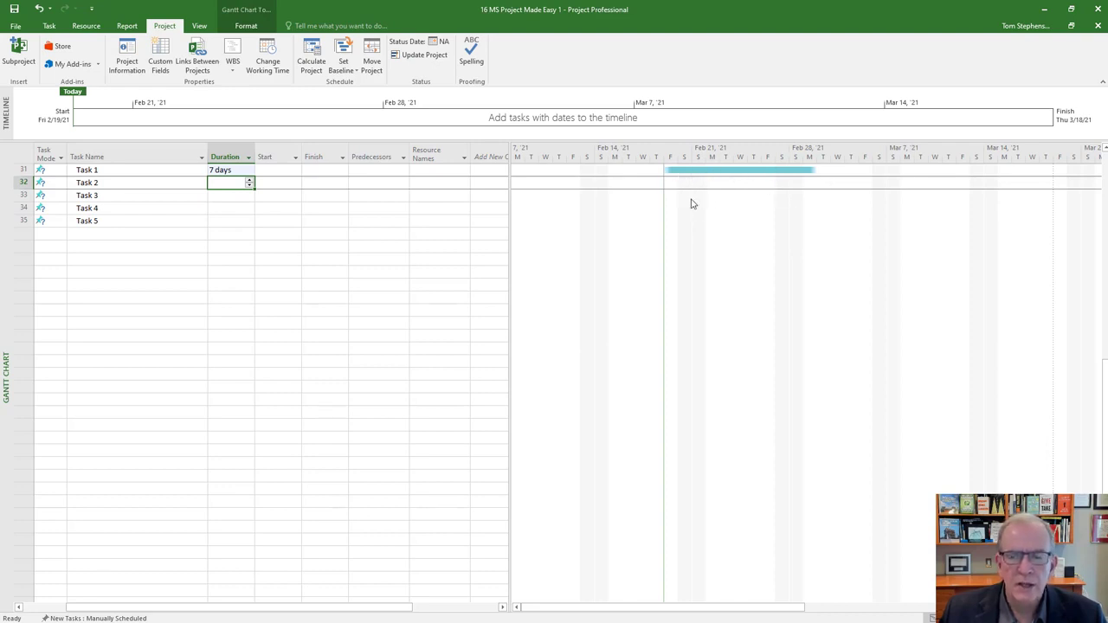
click(281, 171)
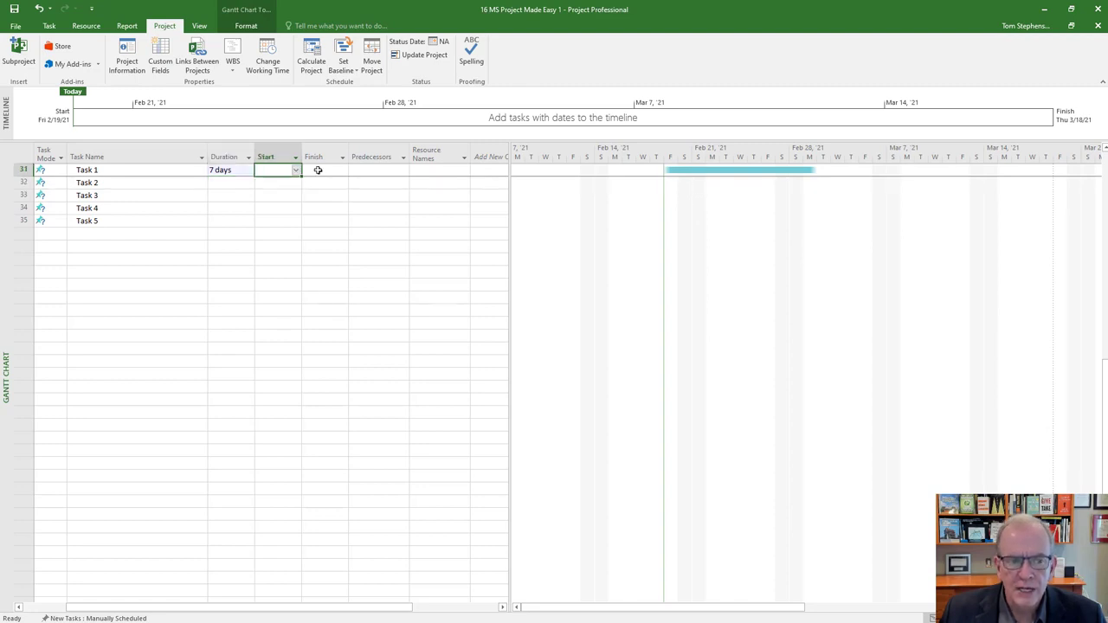
click(336, 173)
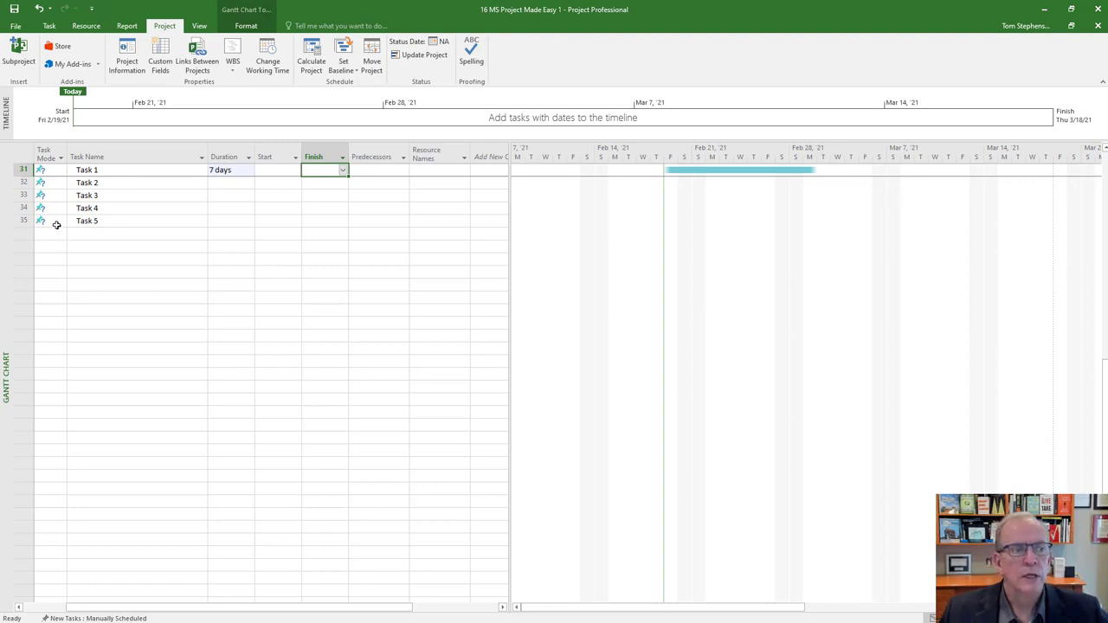
mouse_move(56, 223)
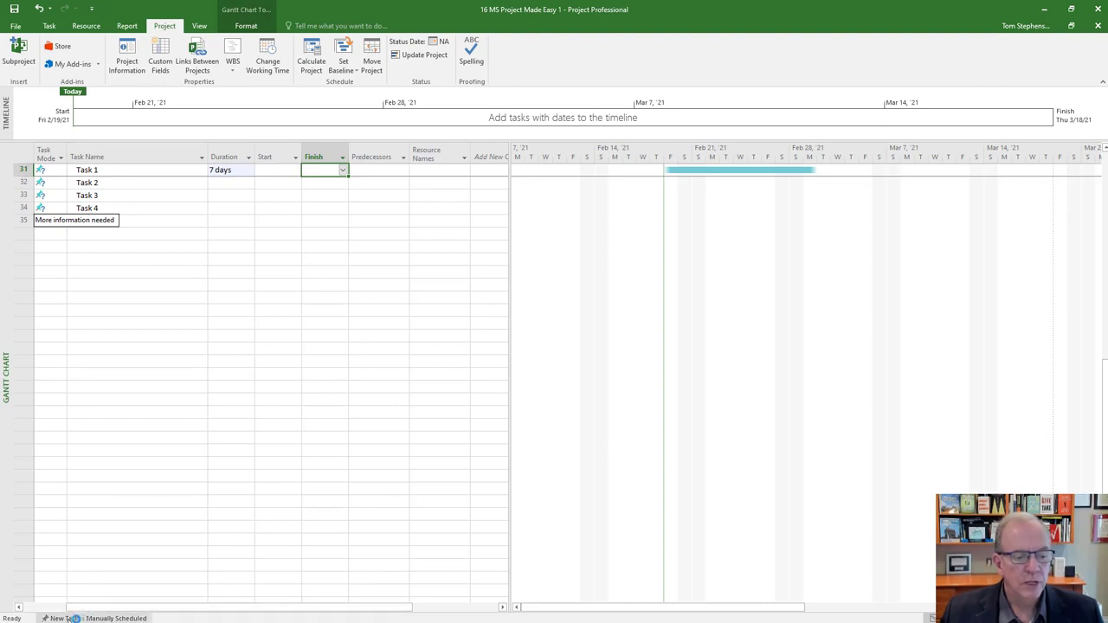
Set the default scheduling mode for new tasks to Auto Scheduled.
click(127, 618)
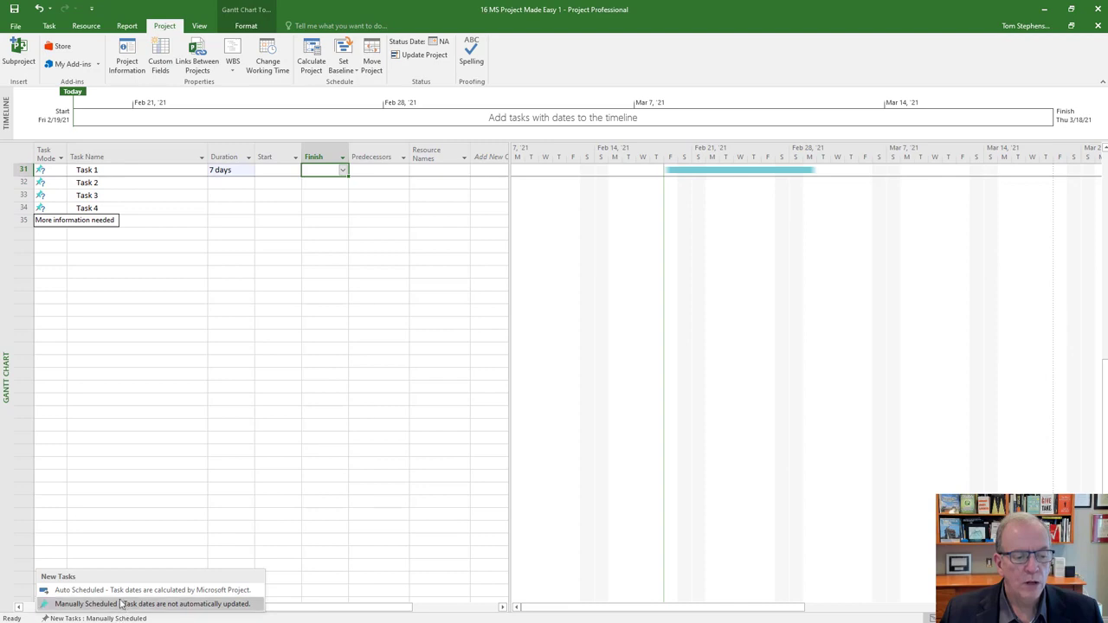
click(122, 594)
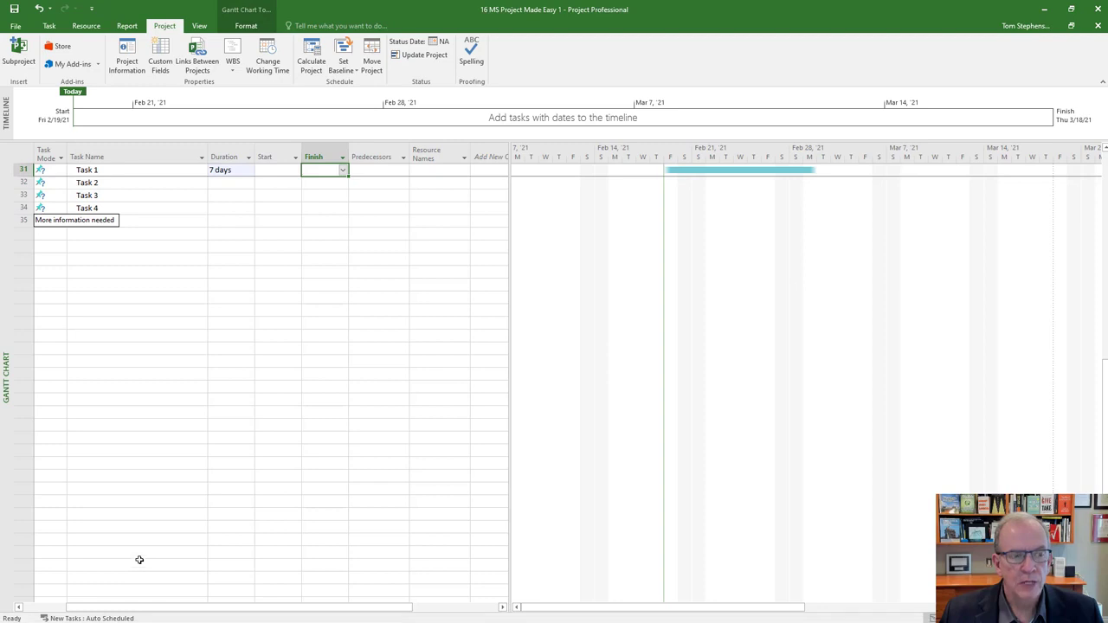
Add a new task named Task 6 directly below Task 5.
click(24, 169)
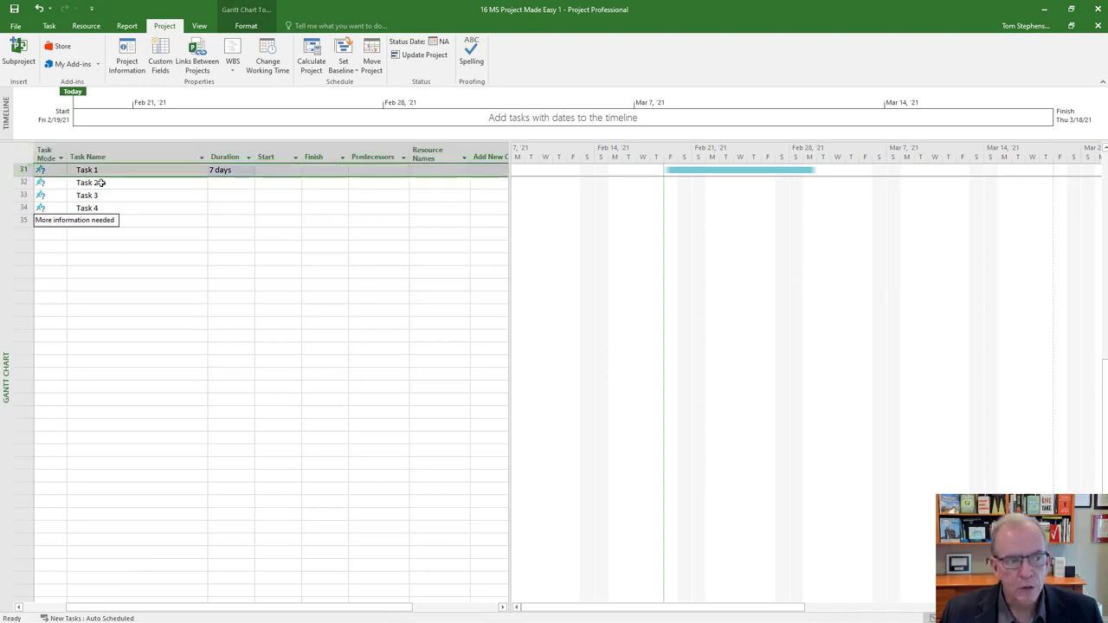
click(128, 221)
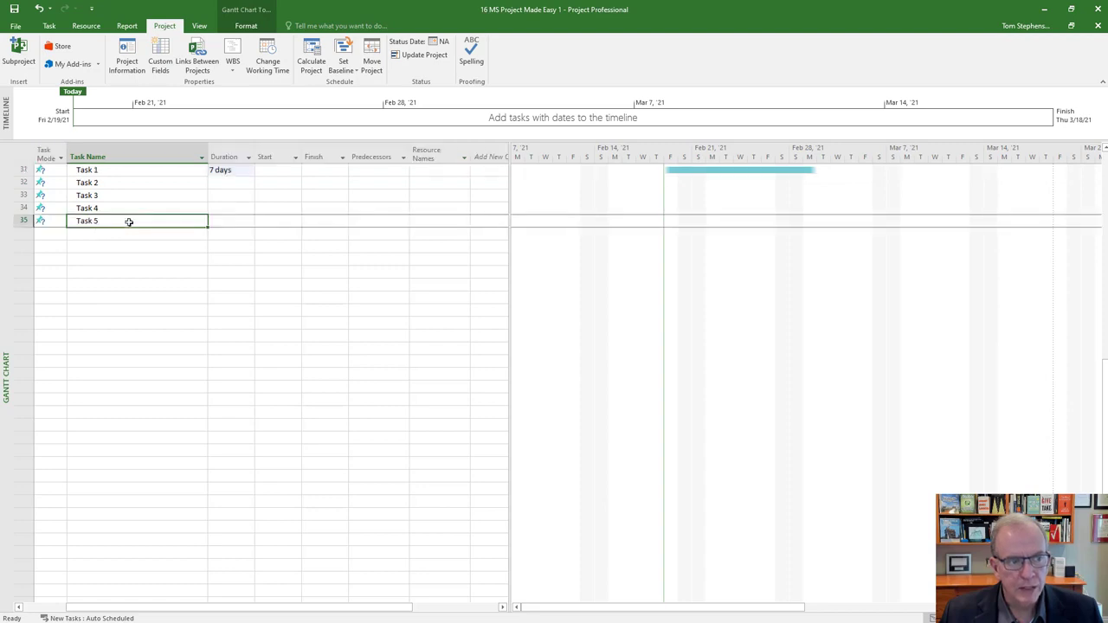
click(102, 232)
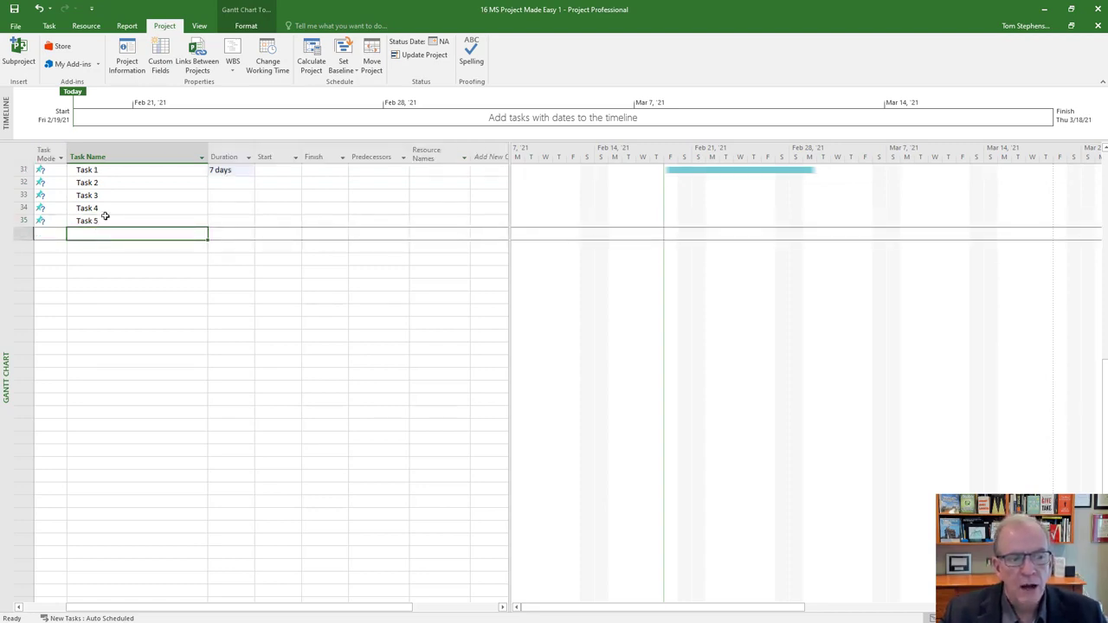
text(Task)
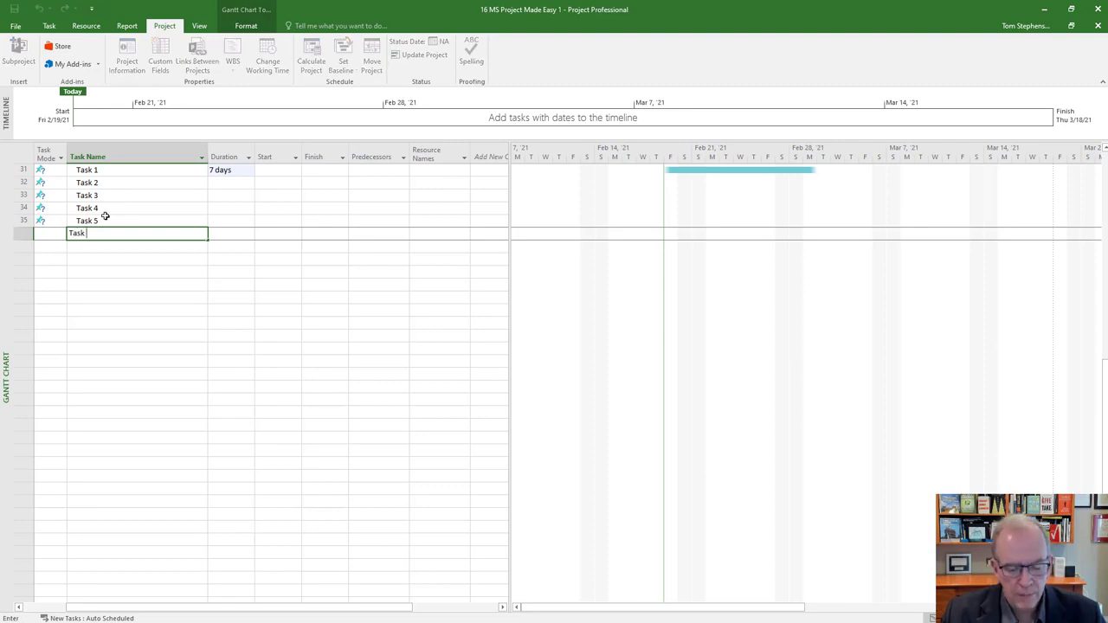
text( 6)
key(Return)
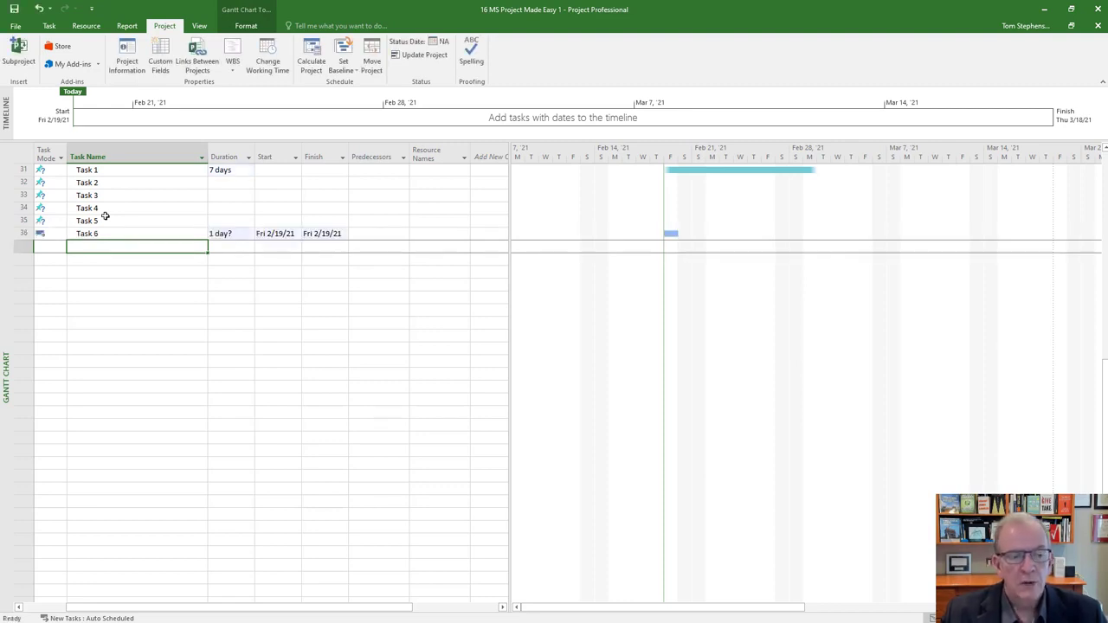
Look at the scheduling mode options for Task 6 in its Task Mode cell.
click(52, 236)
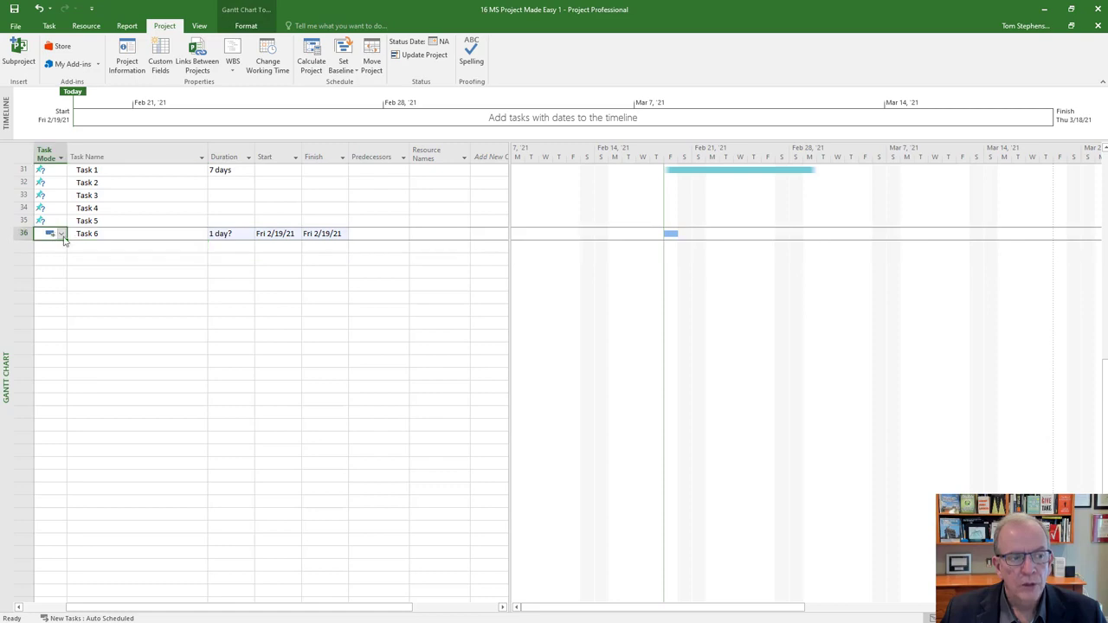
click(62, 236)
click(144, 275)
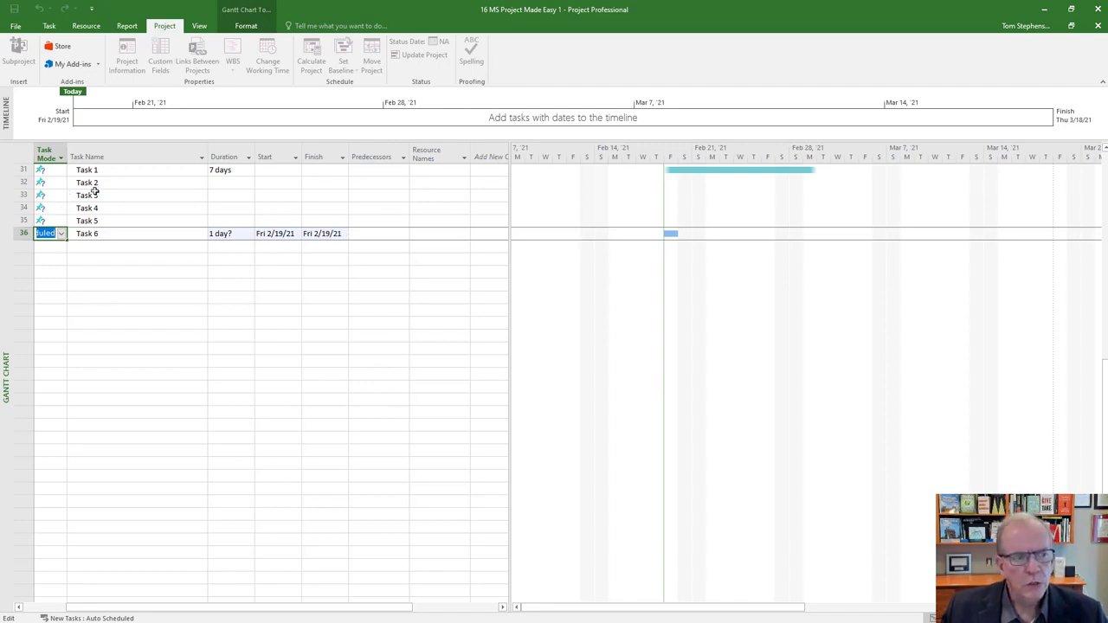
Set the task mode of Task 5 to Auto Scheduled.
click(60, 222)
click(61, 222)
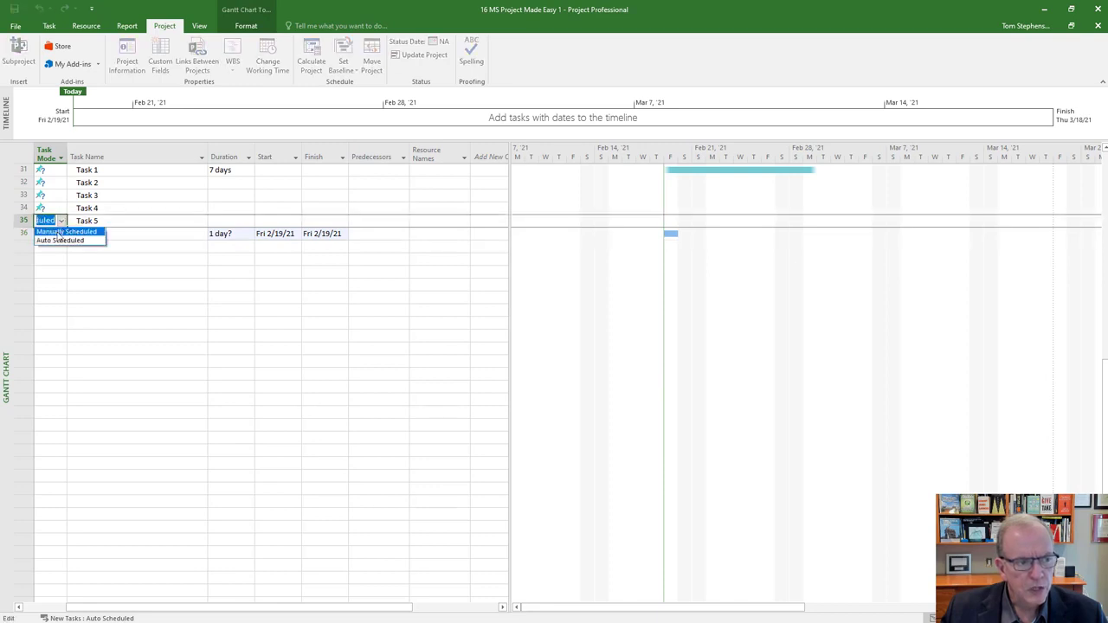
click(76, 244)
click(89, 245)
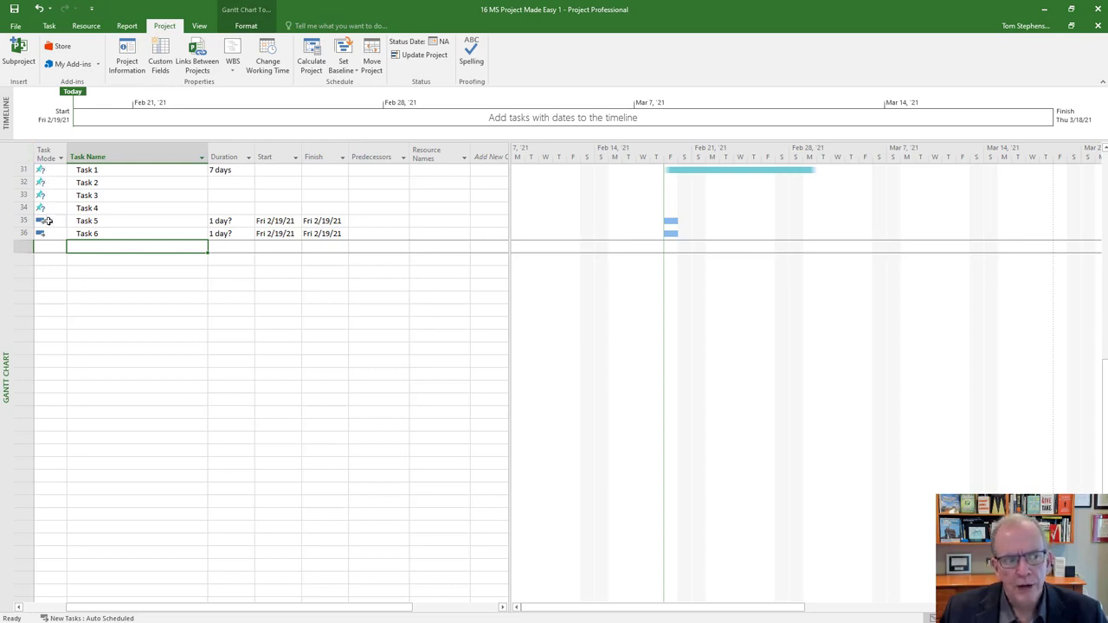
Select the whole task sheet and set every task to Auto Schedule.
click(25, 152)
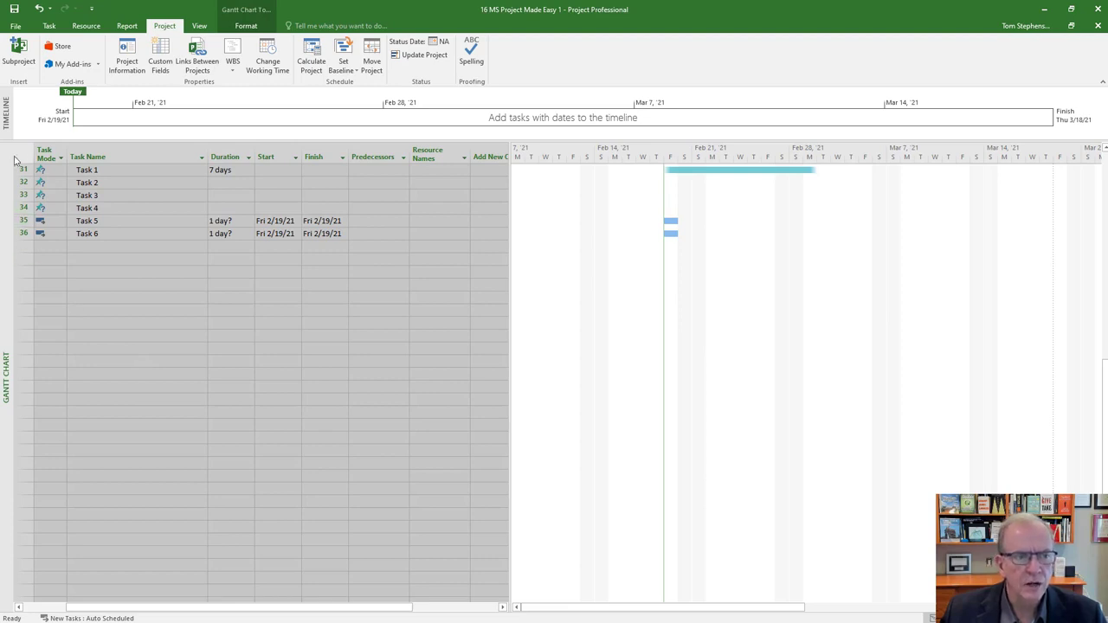
click(247, 27)
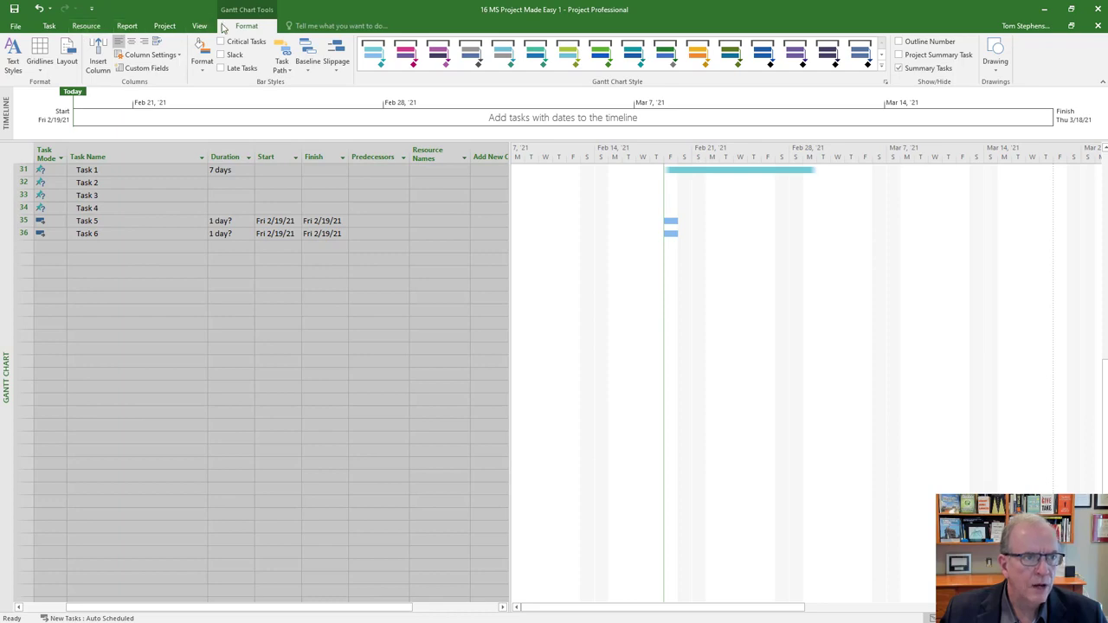
click(49, 26)
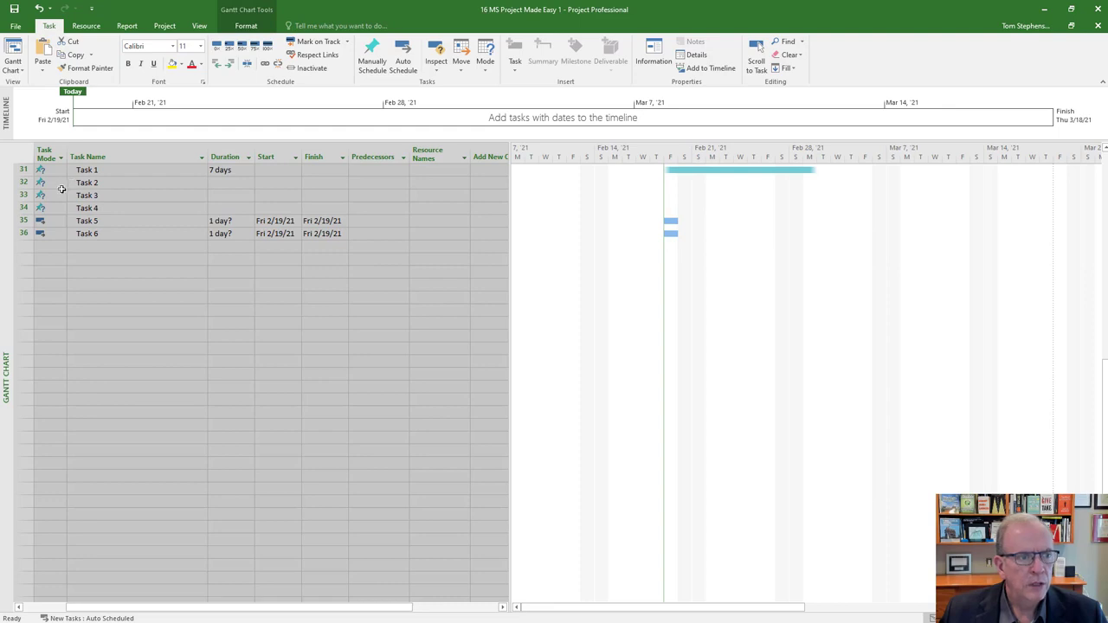
click(401, 59)
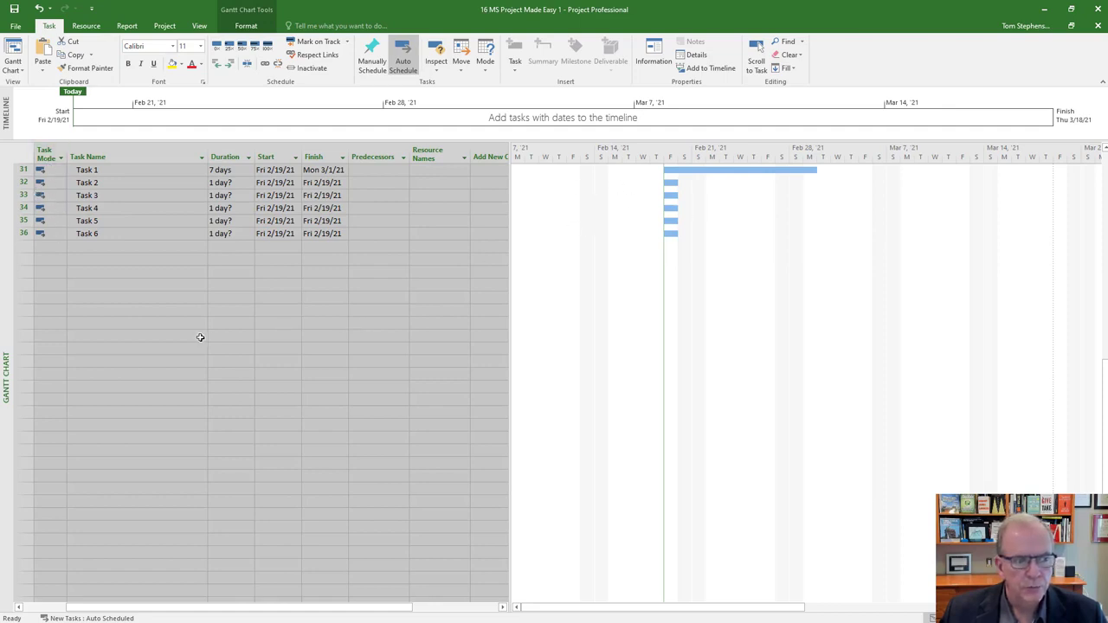
click(141, 322)
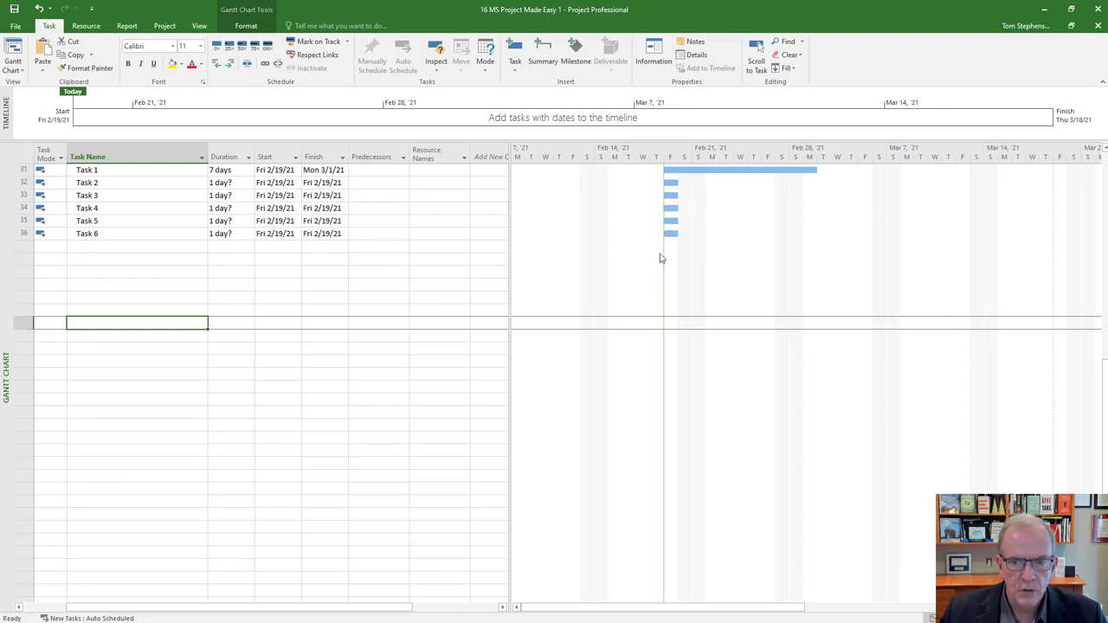
Set the durations of Task 2 through Task 6 to 5, 4, 3, 2 and 1 days respectively.
click(220, 182)
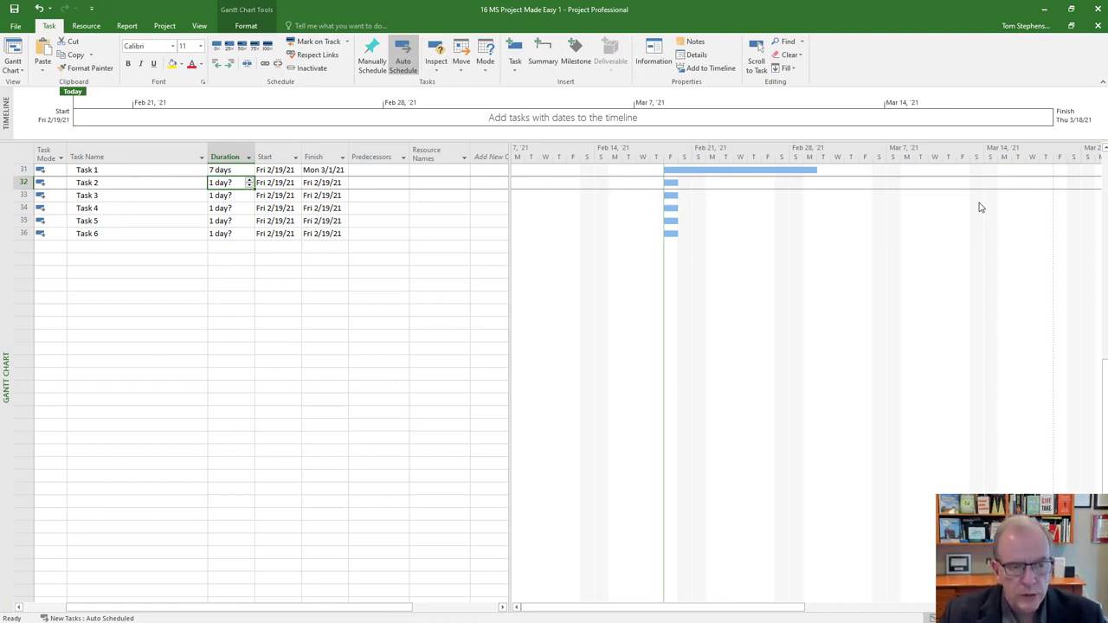
text(5)
key(Return)
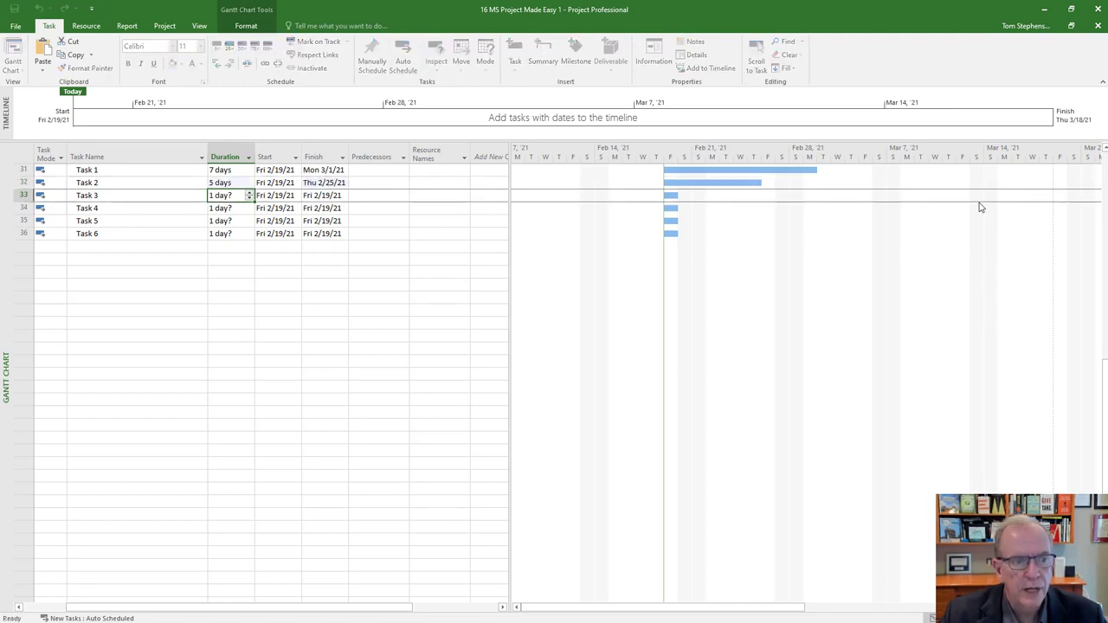
text(4)
key(Return)
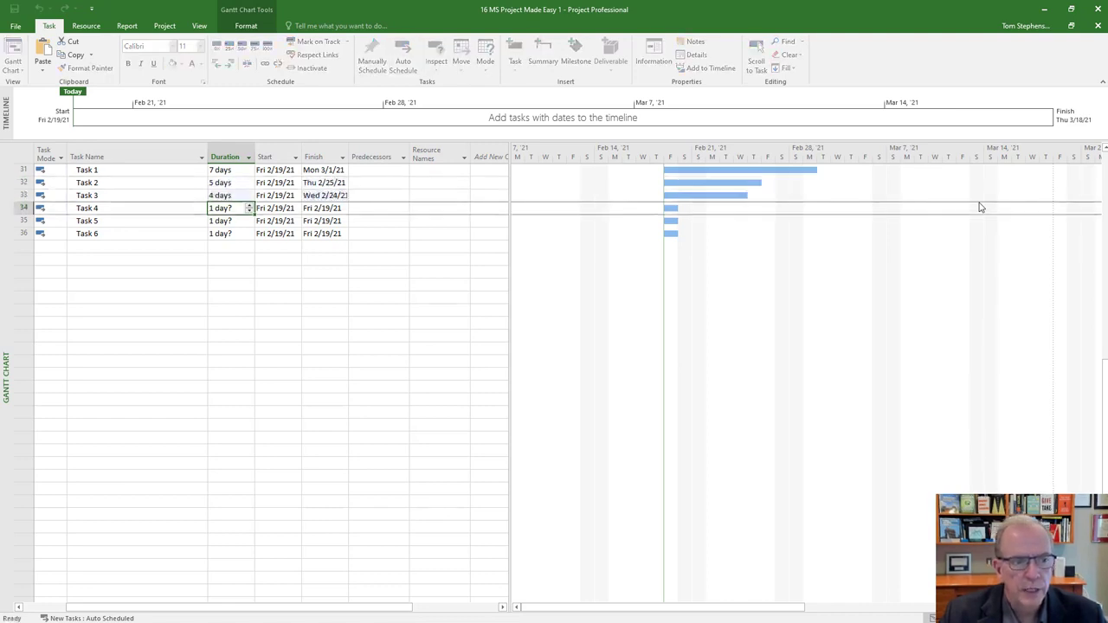
text(3)
key(Return)
text(2)
key(Return)
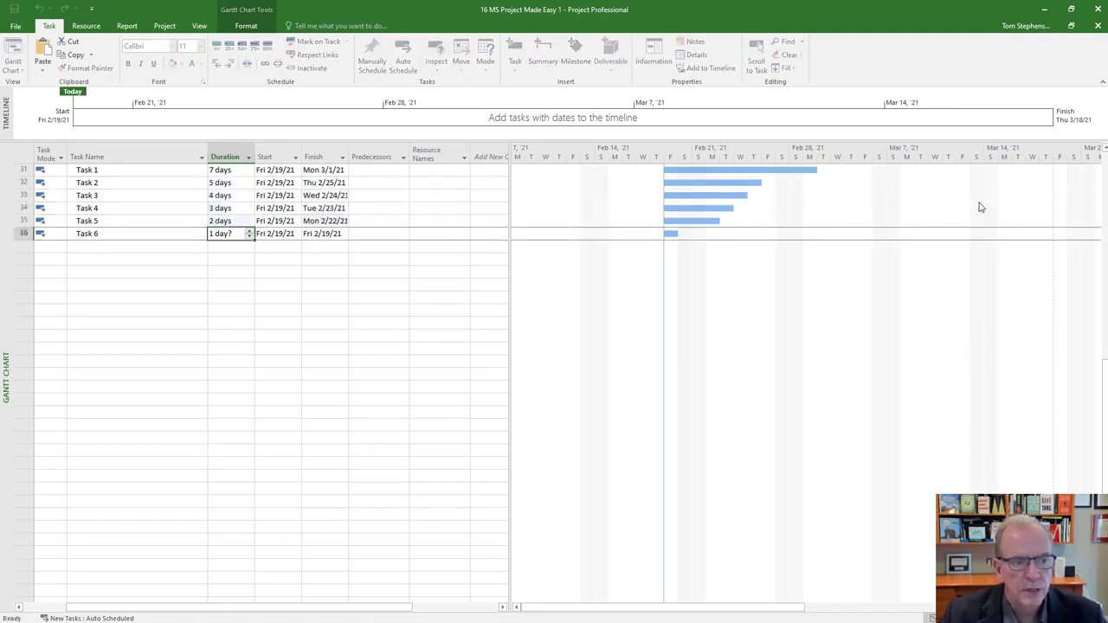
text(1)
key(Return)
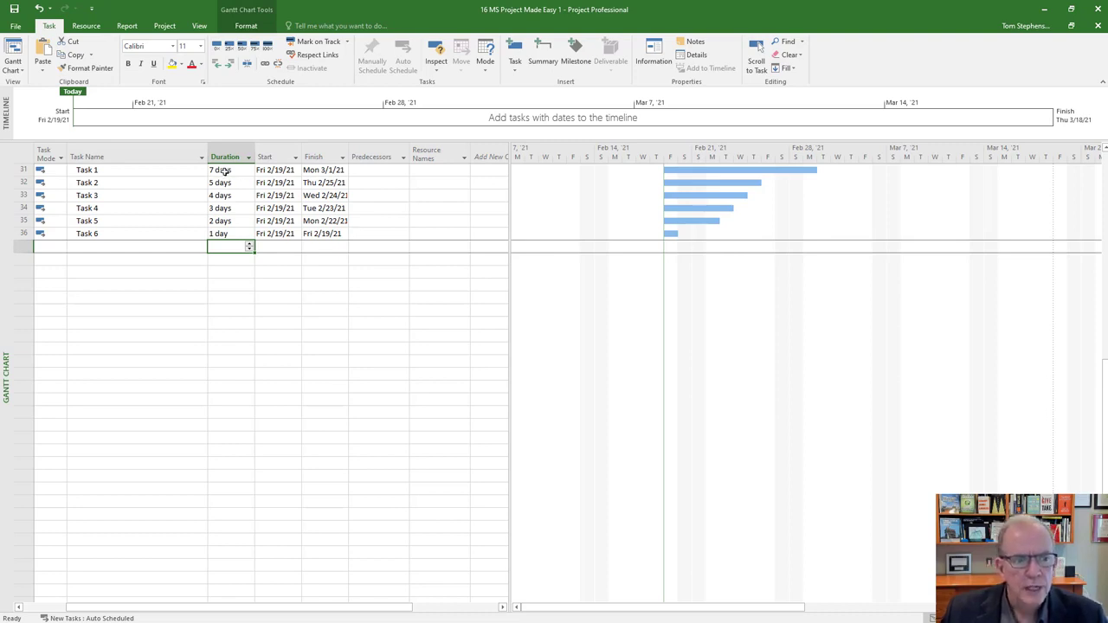
click(24, 169)
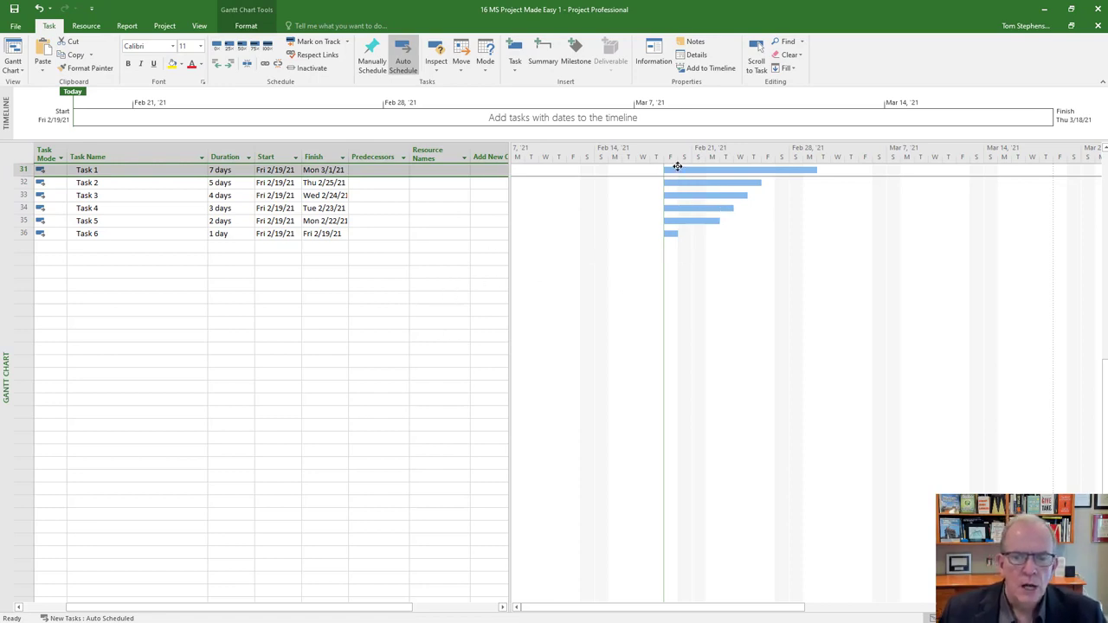
click(184, 259)
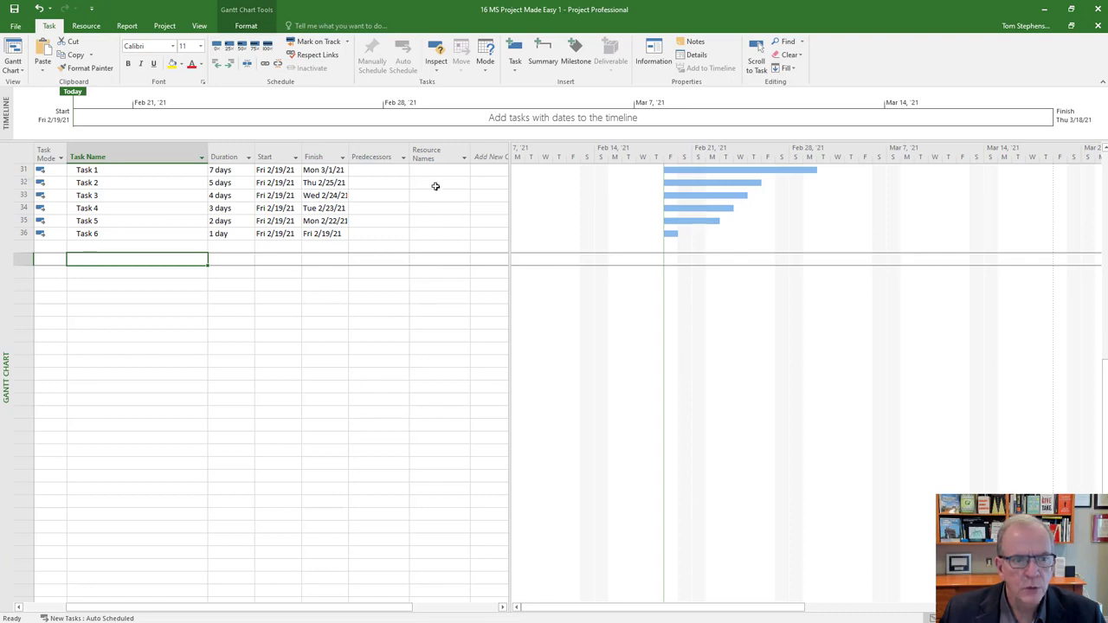
click(383, 183)
click(384, 156)
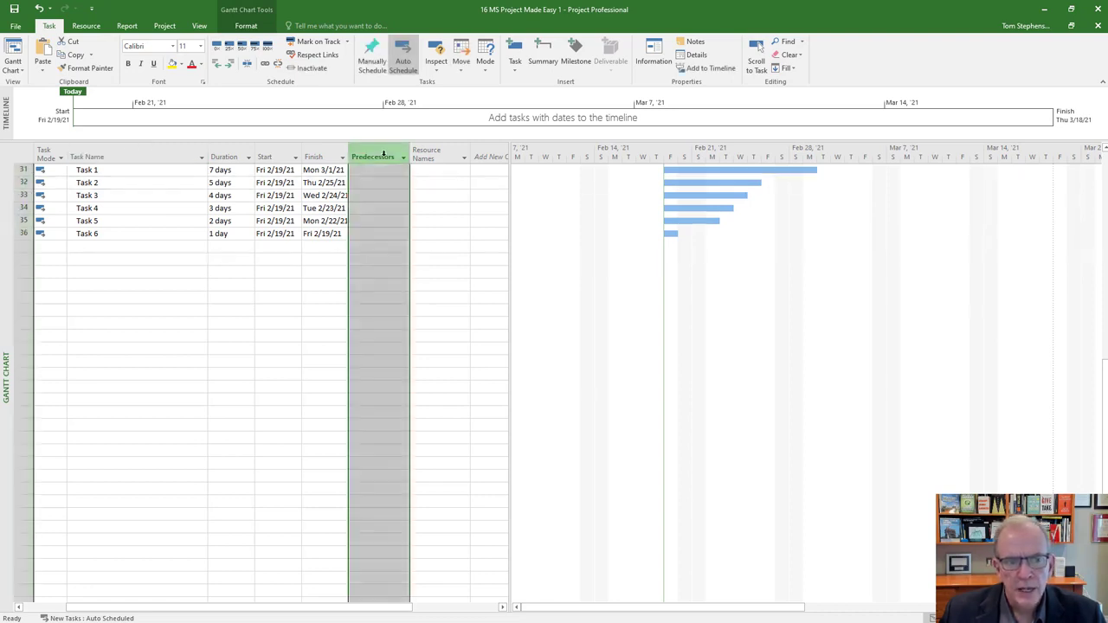
Enter row 31 as the predecessor of Task 2 and row 32 as the predecessor of Task 3.
click(383, 182)
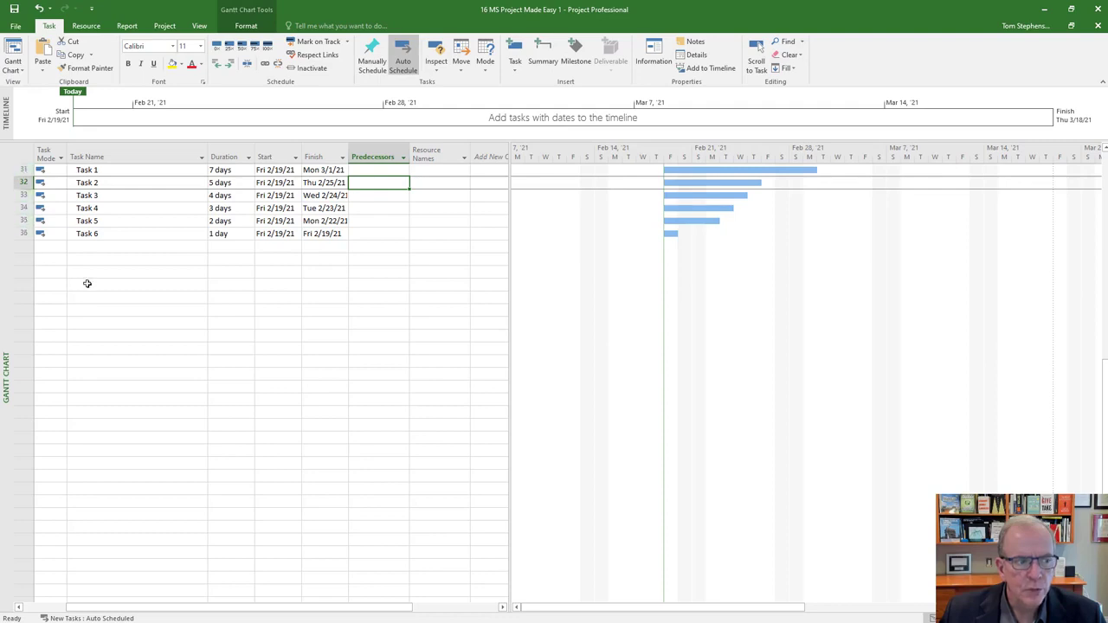
scroll(86, 283, up, 3)
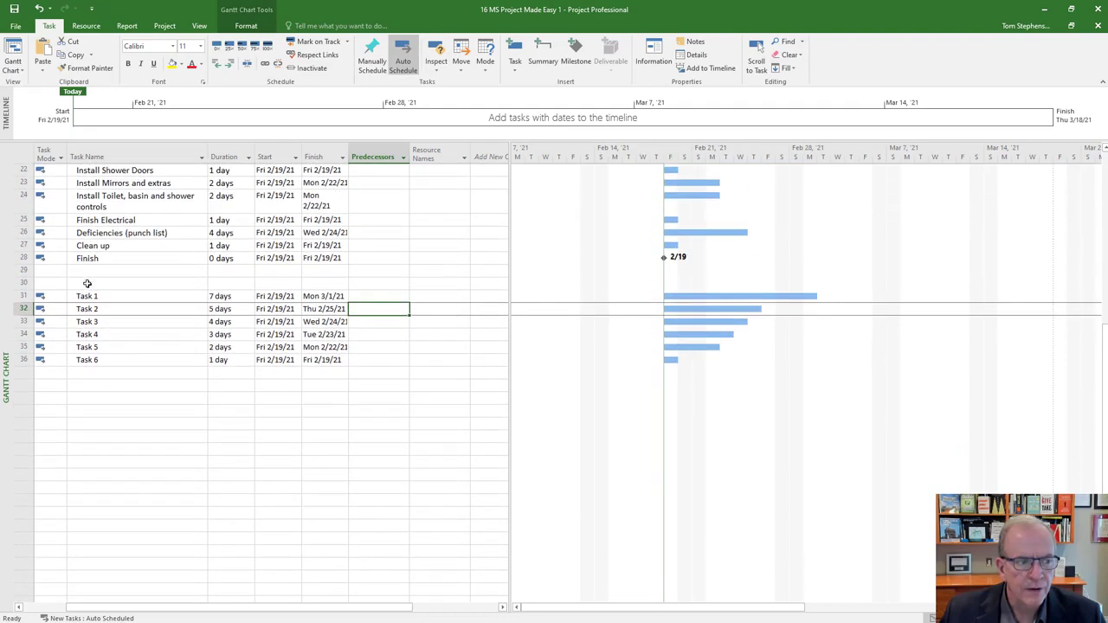
scroll(87, 283, down, 3)
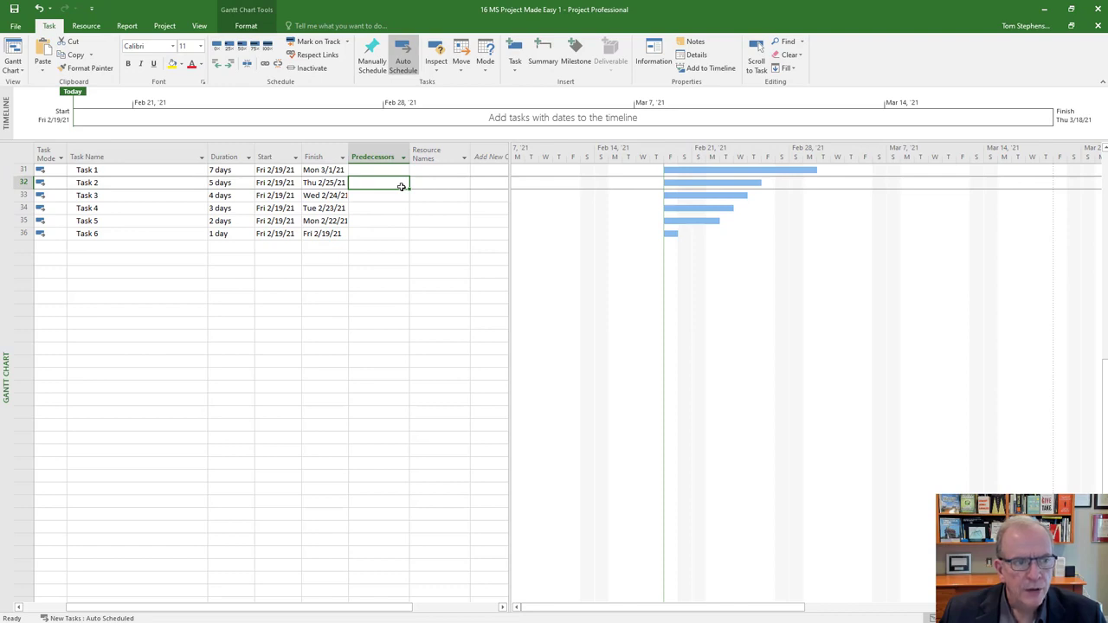
text(31)
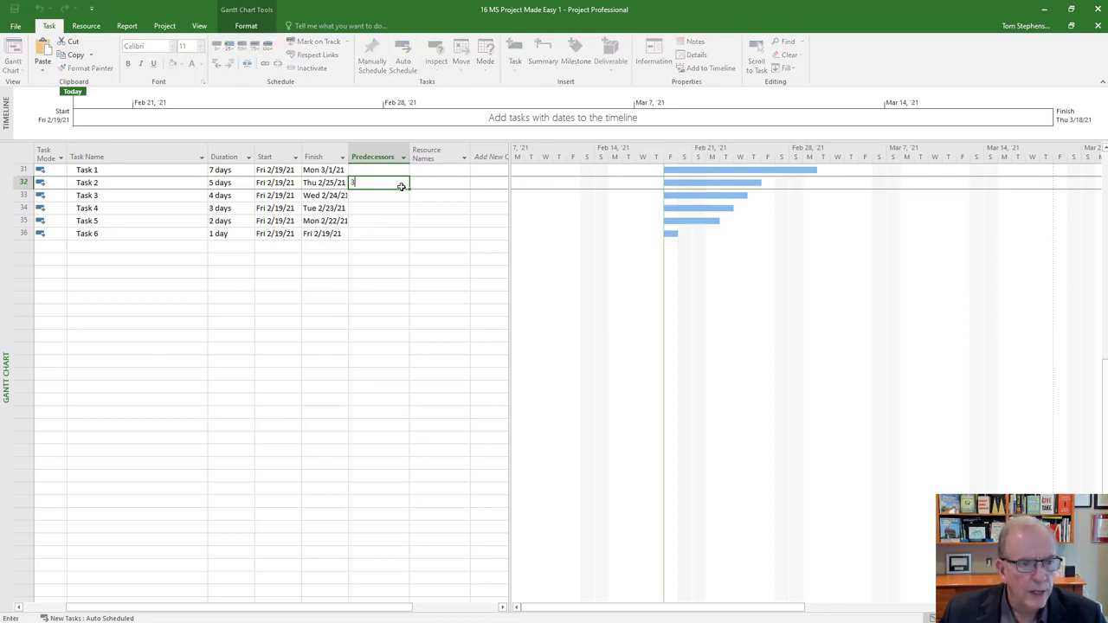
click(359, 209)
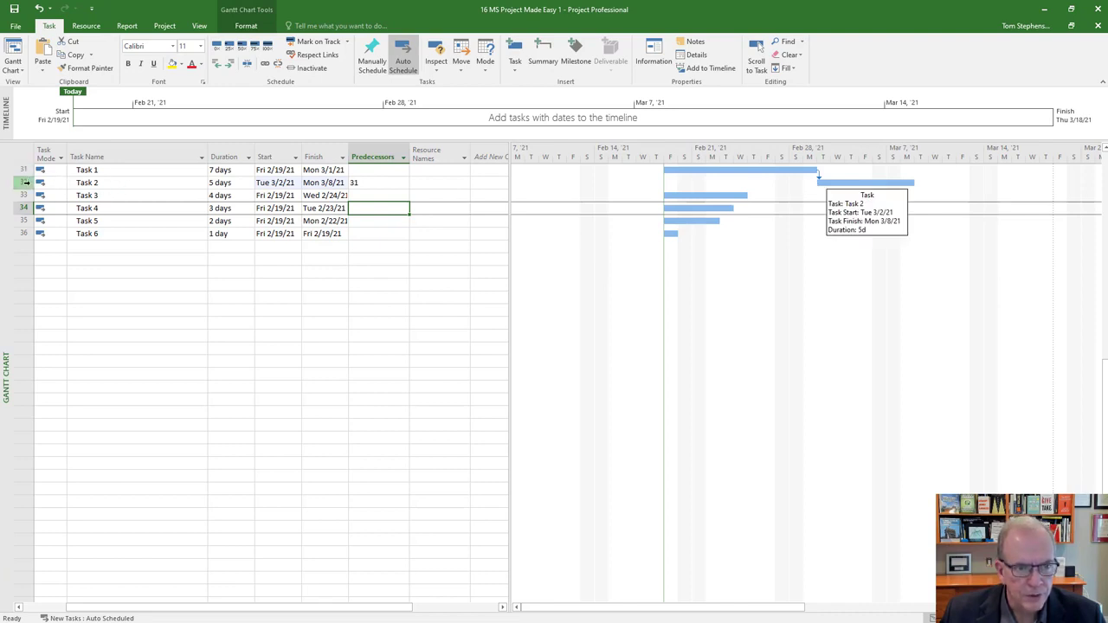
click(358, 197)
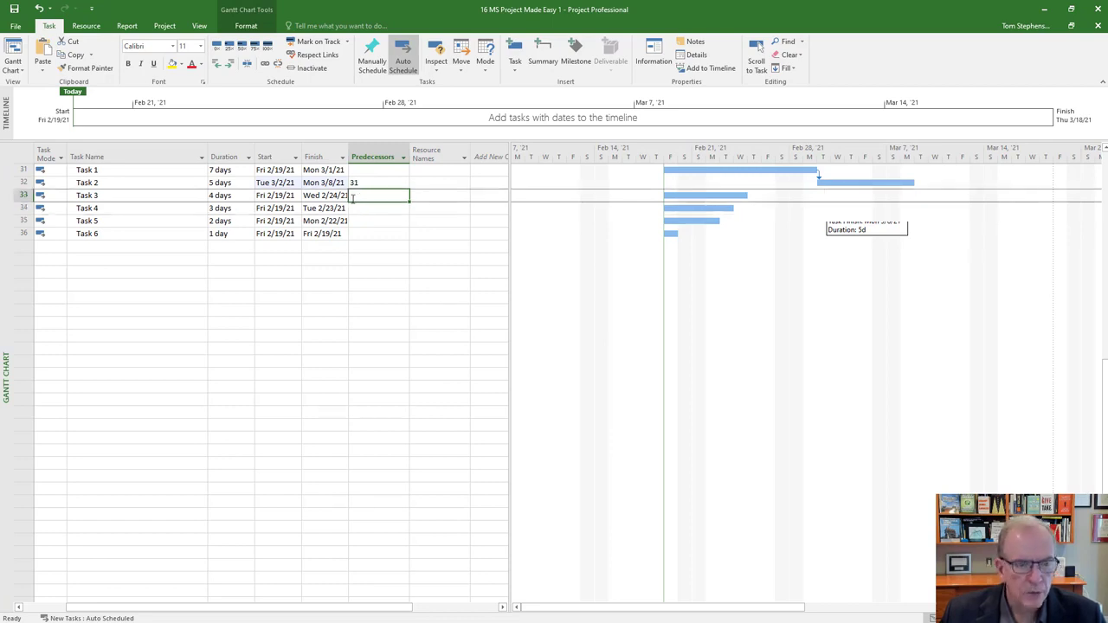
text(32)
click(368, 231)
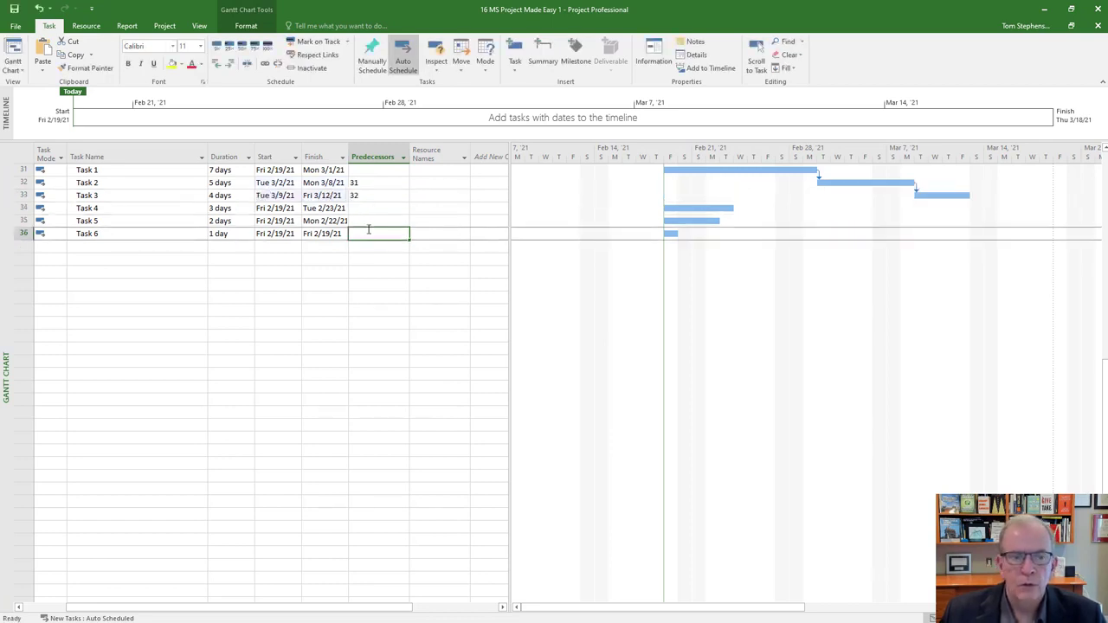
Enter 33 as the predecessor of Task 4 and clear that predecessor again.
click(373, 209)
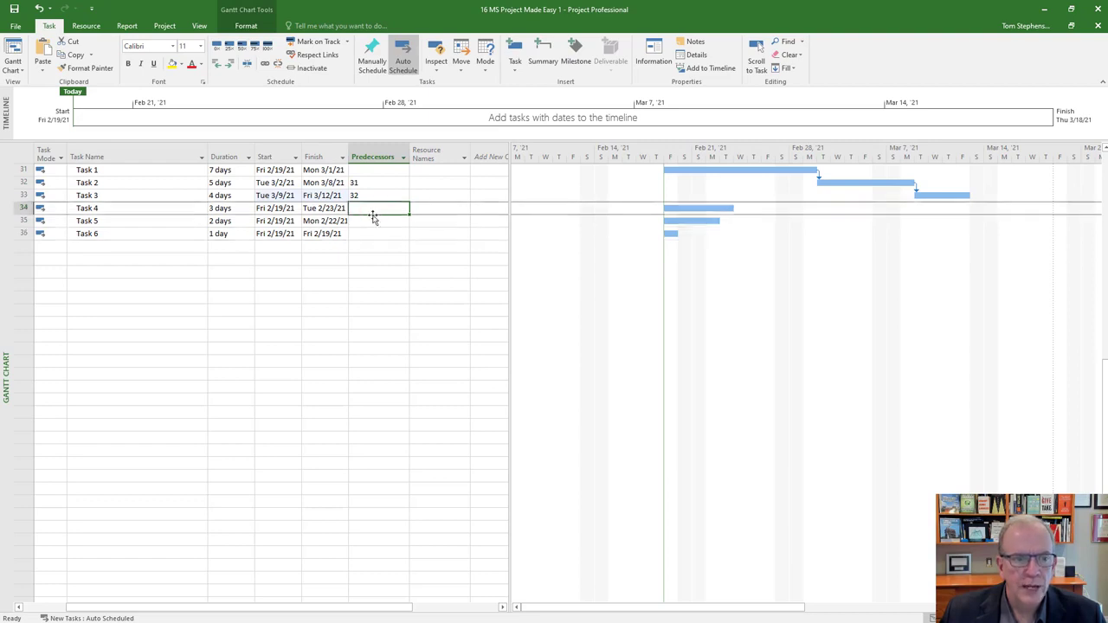
text(33)
click(366, 230)
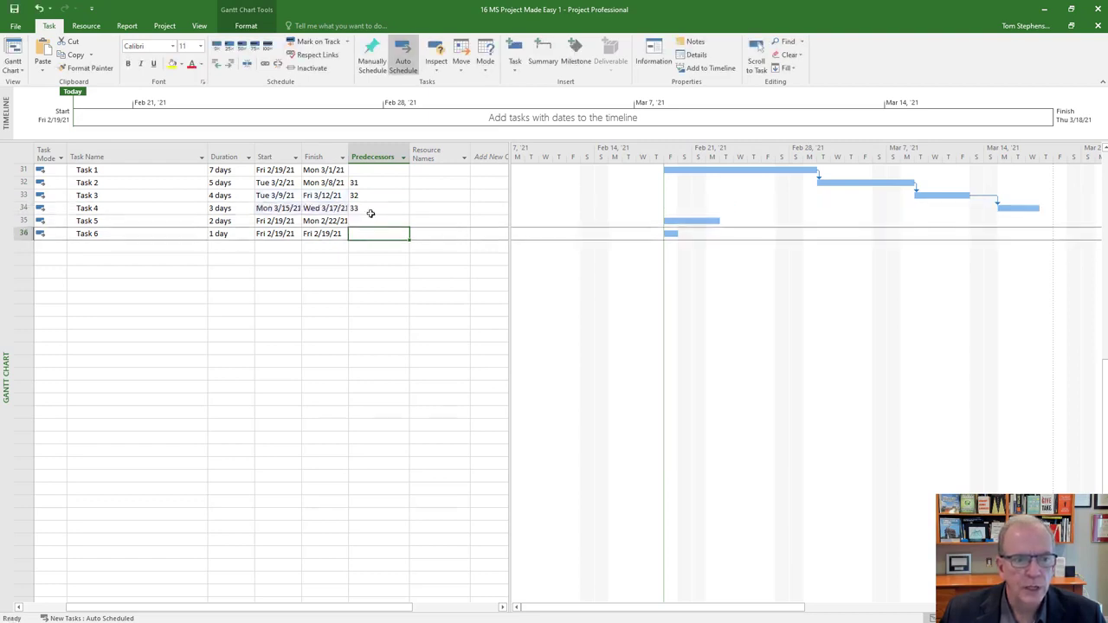
click(372, 208)
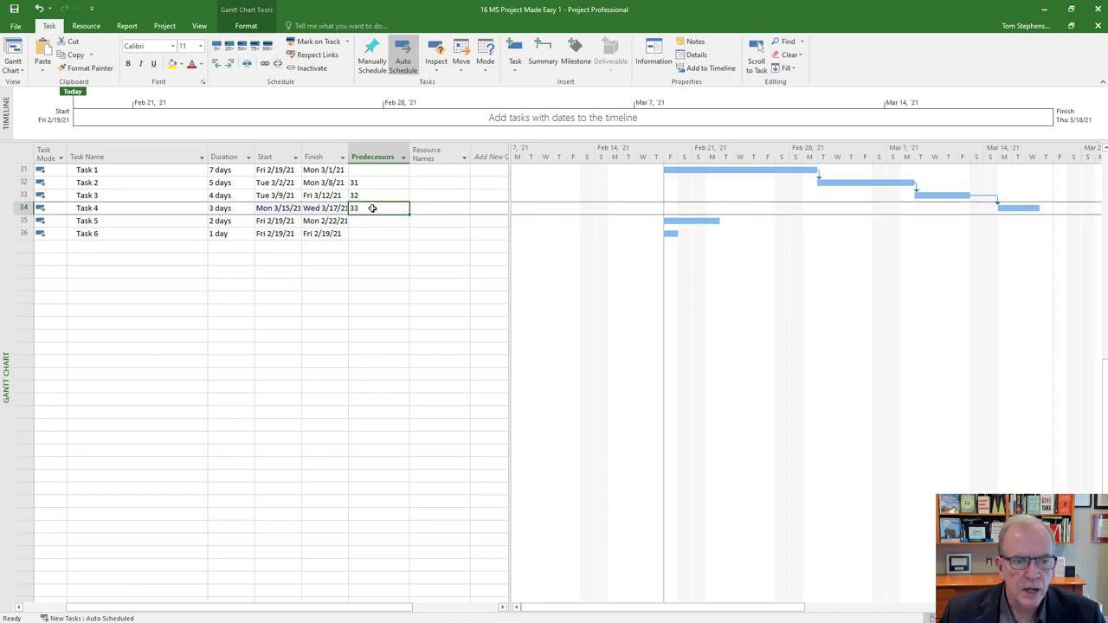
key(BackSpace)
click(353, 259)
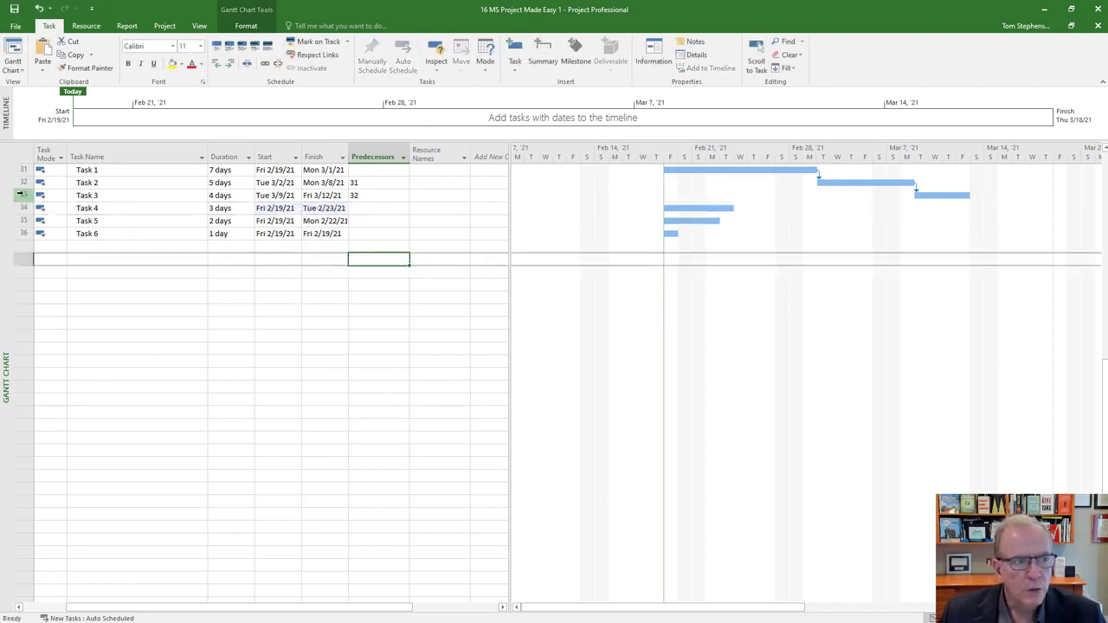
Link Task 3 through Task 6 in sequence and check the linked bars in the Gantt chart.
drag(19, 194, 19, 233)
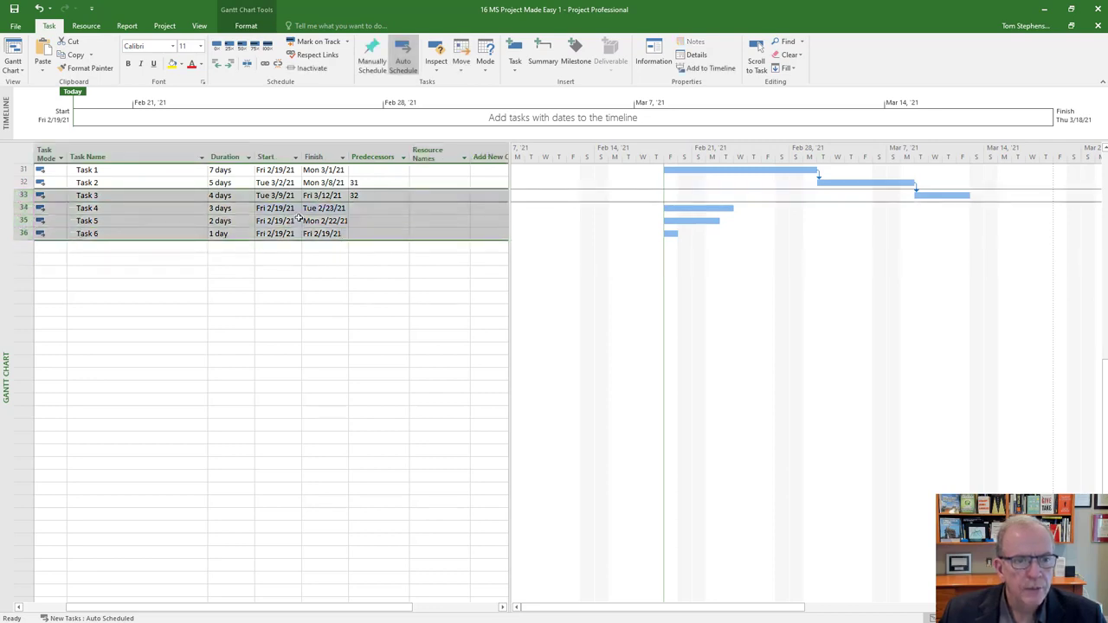
click(264, 63)
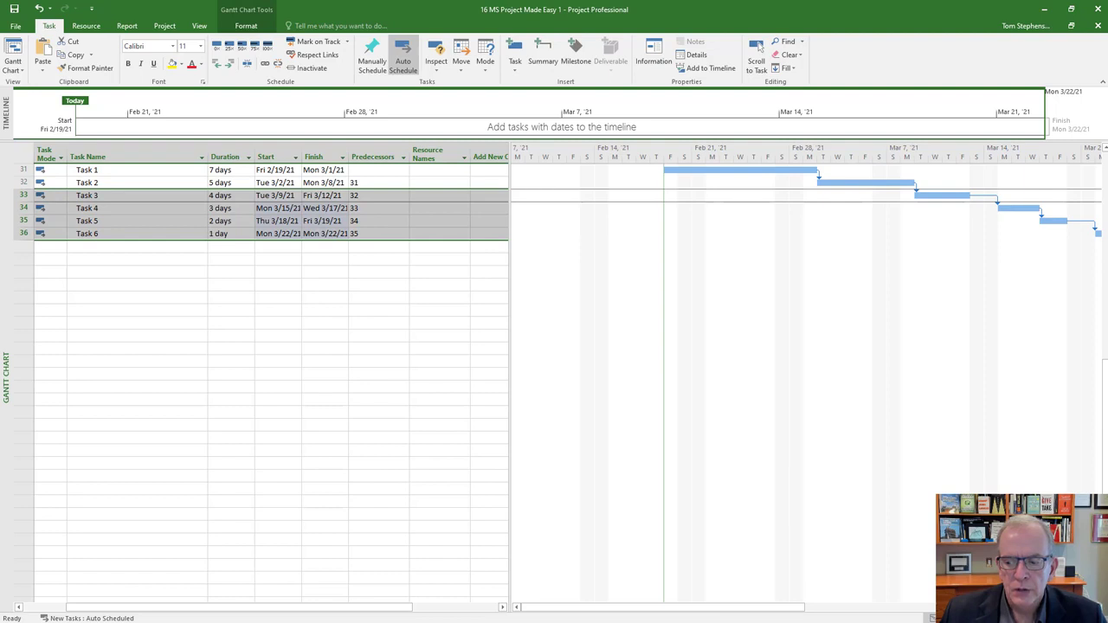
scroll(805, 381, right, 7)
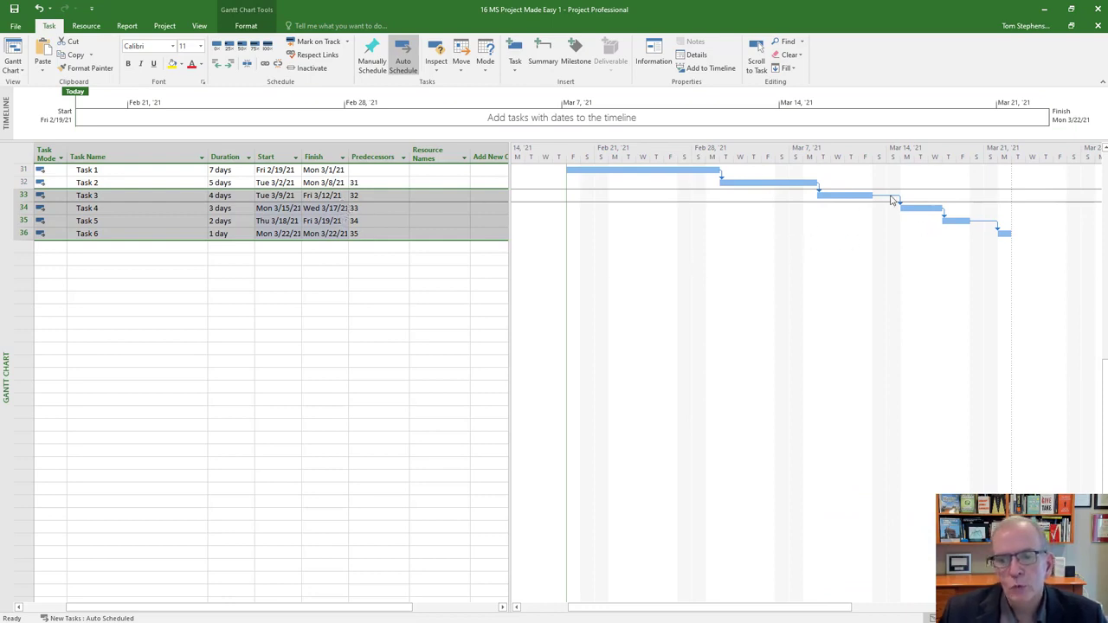
Change the predecessor of Task 3 to 31 so it follows Task 1.
click(397, 197)
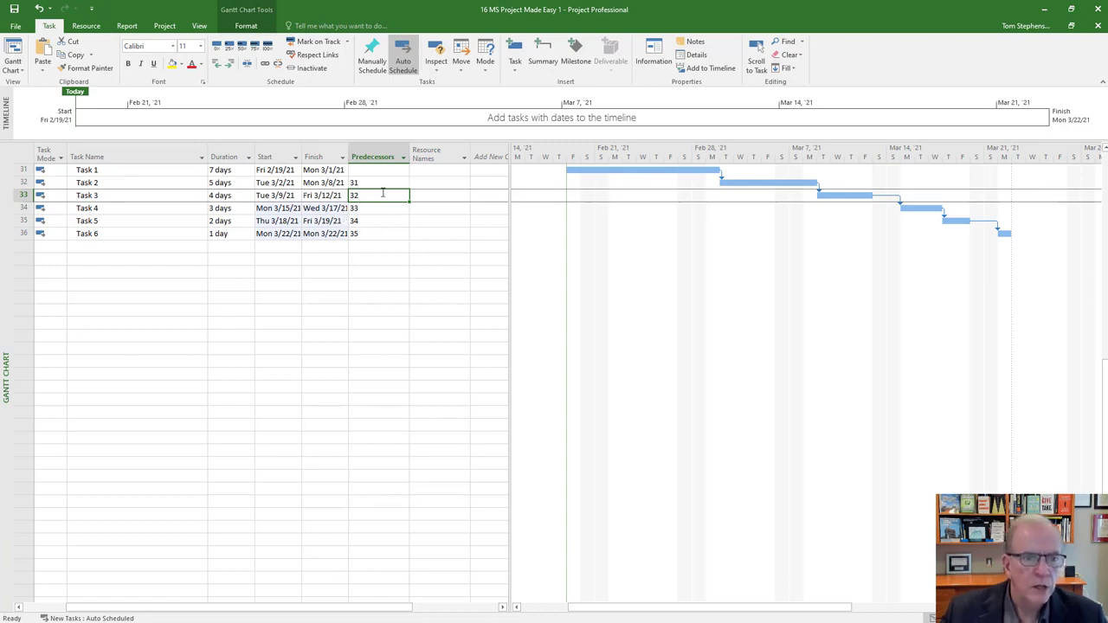
key(BackSpace)
key(Return)
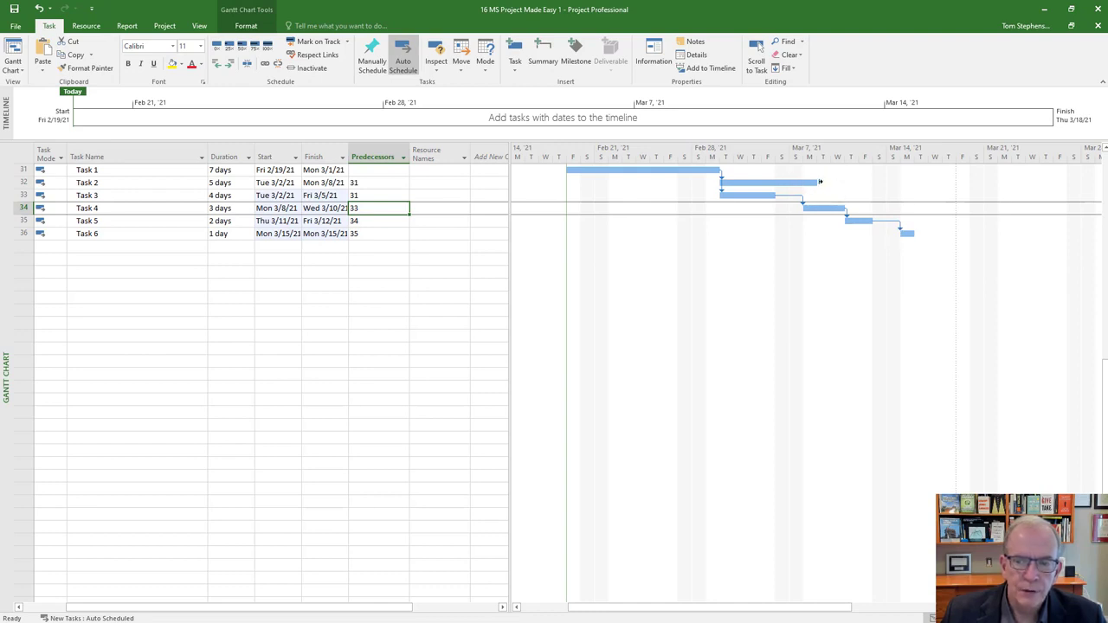
Add row 32 alongside 33 as a predecessor of Task 4.
mouse_move(819, 182)
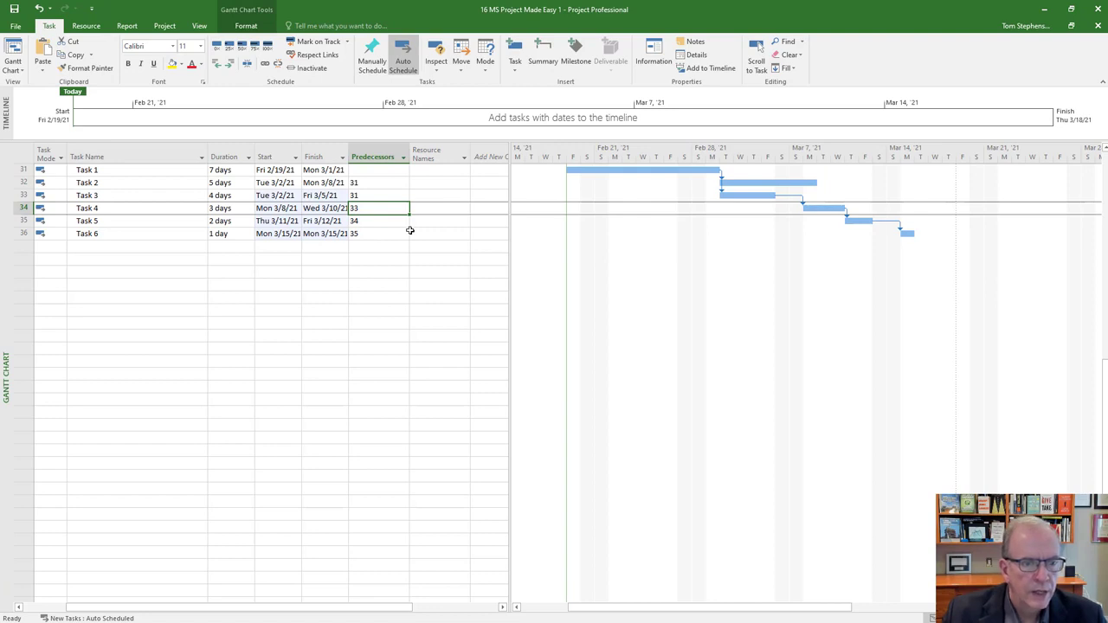
text(2,)
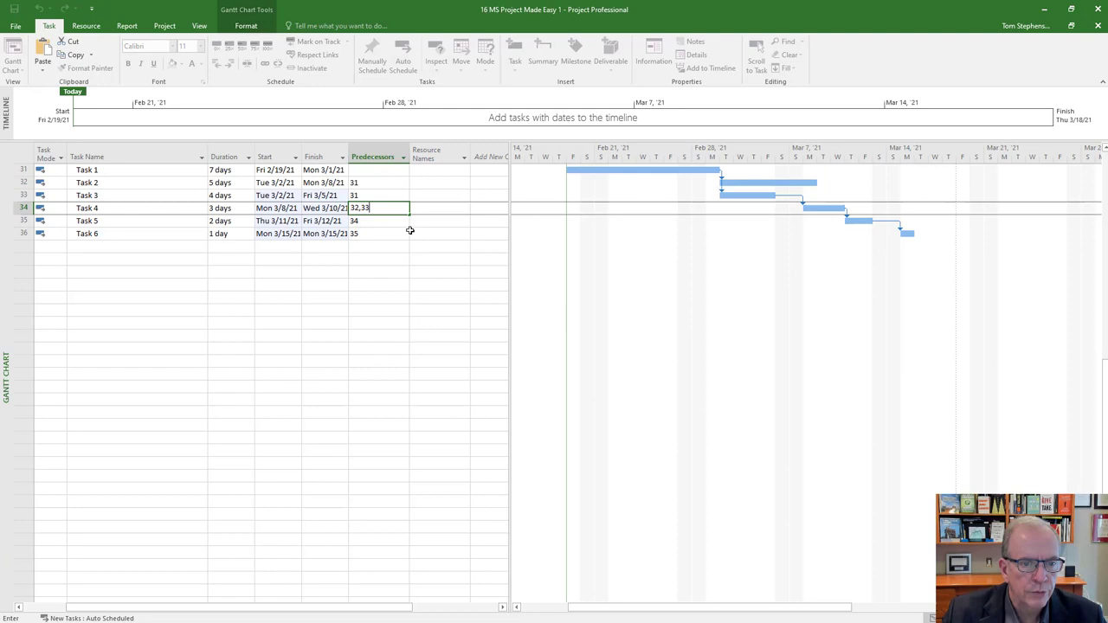
key(Return)
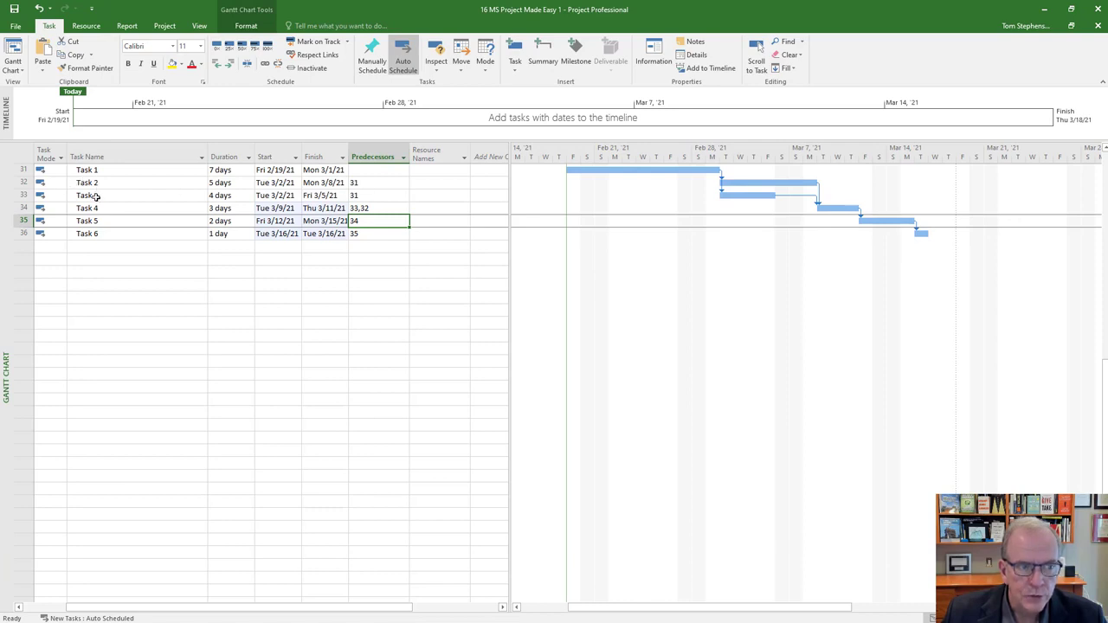
click(24, 195)
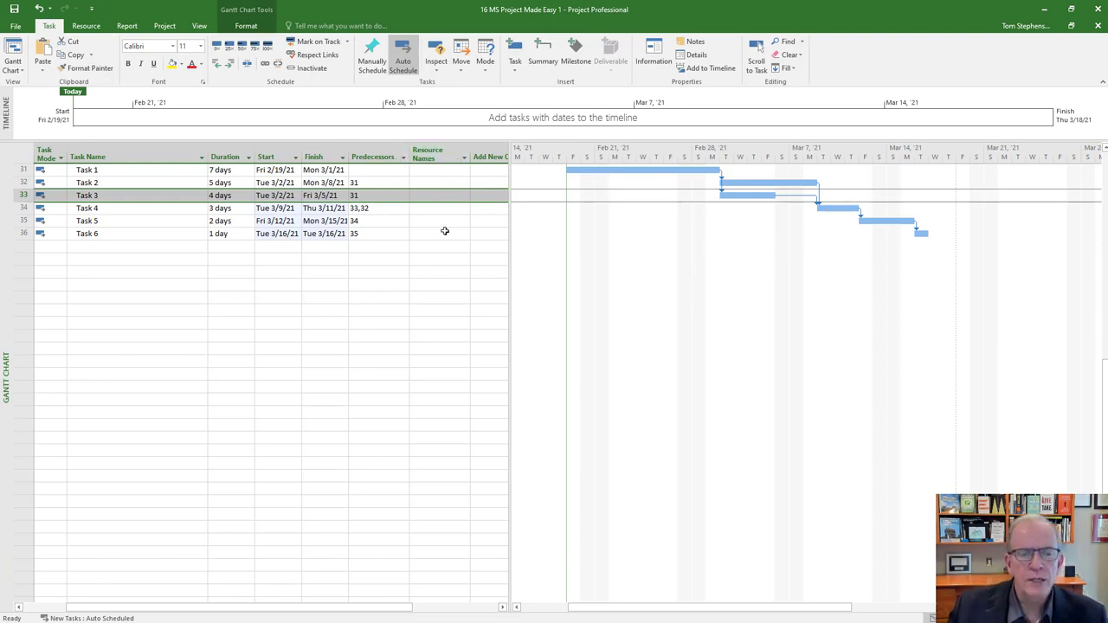
click(439, 152)
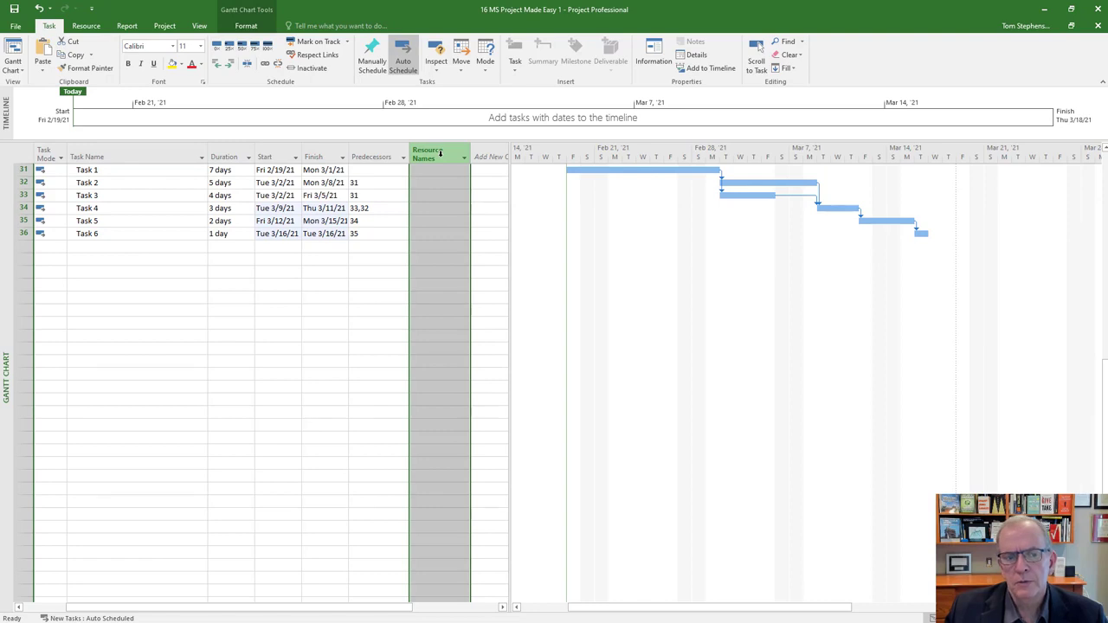
click(388, 254)
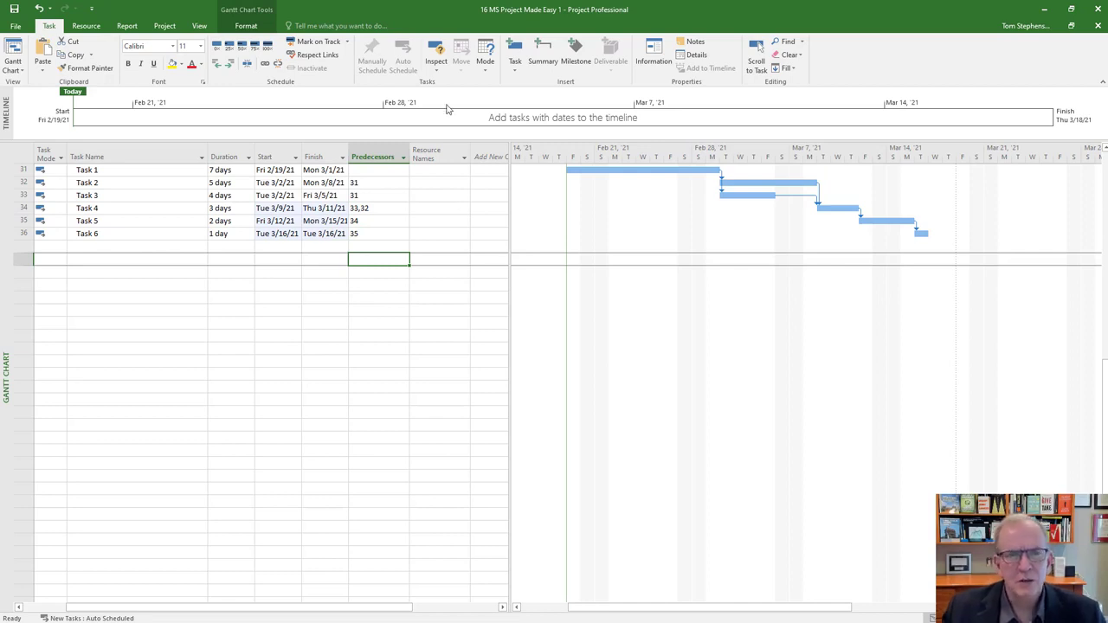
click(112, 250)
ctrl+click(102, 309)
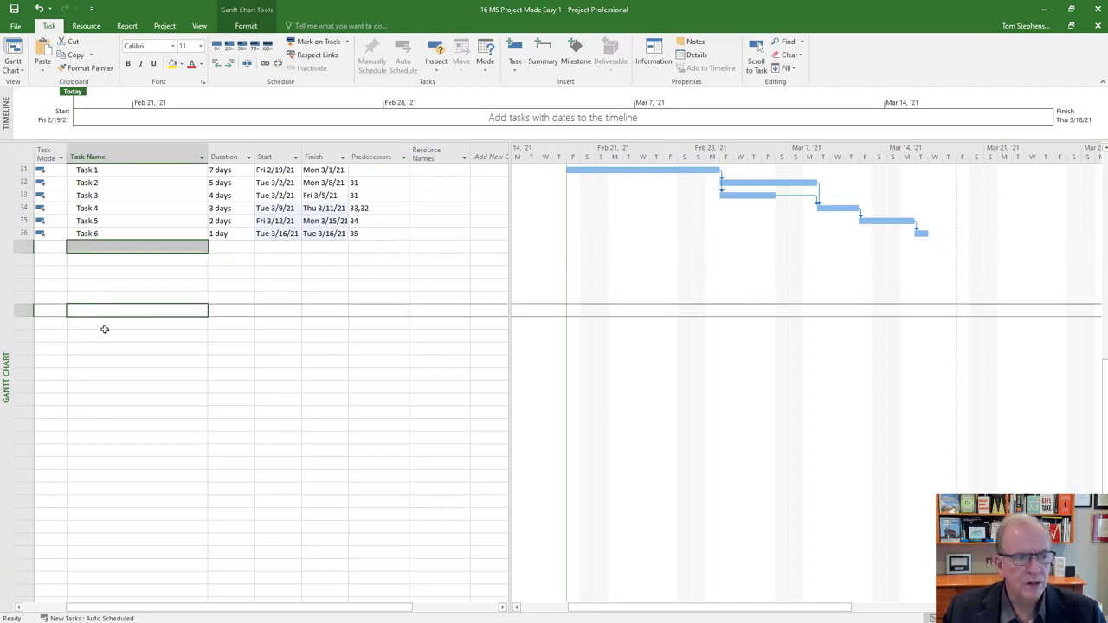
ctrl+click(110, 357)
ctrl+click(278, 321)
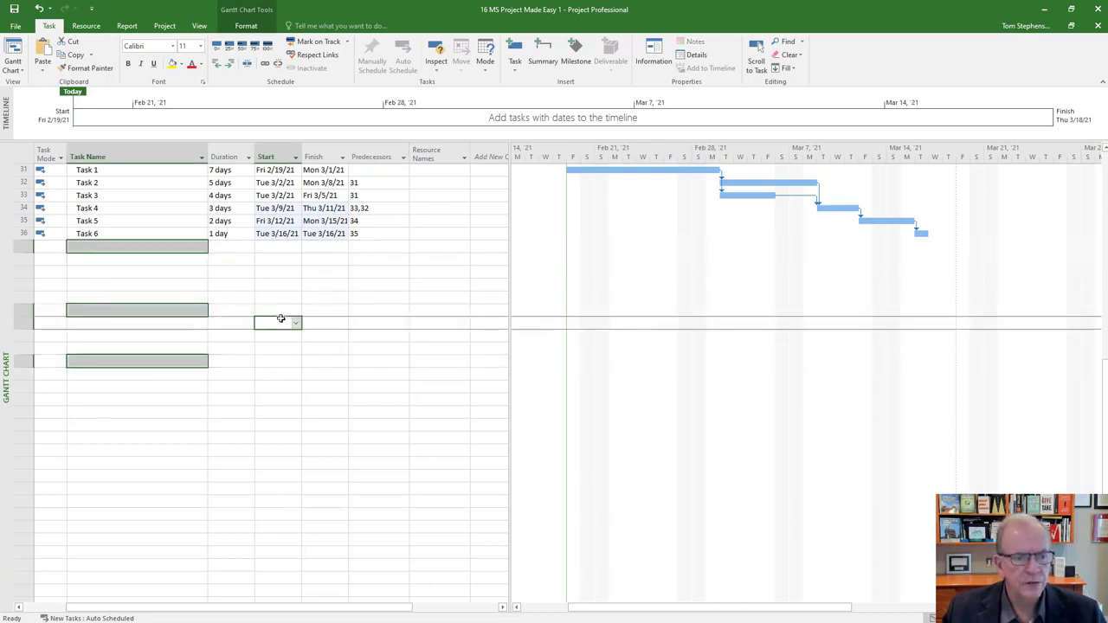
Fit the width of the Finish column to its dates.
click(131, 435)
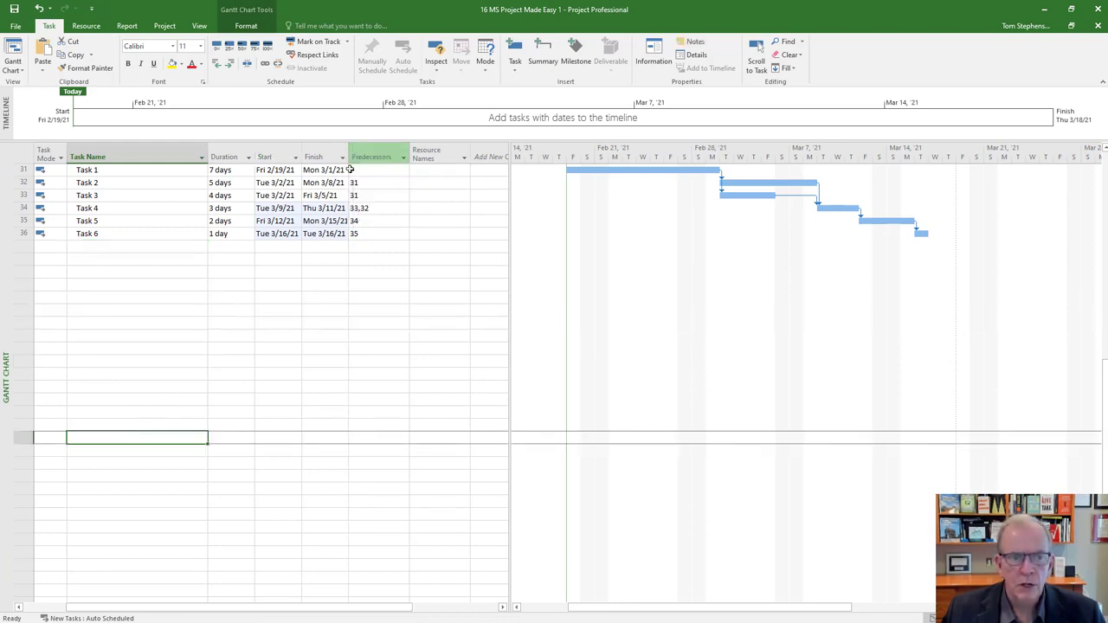
double_click(349, 158)
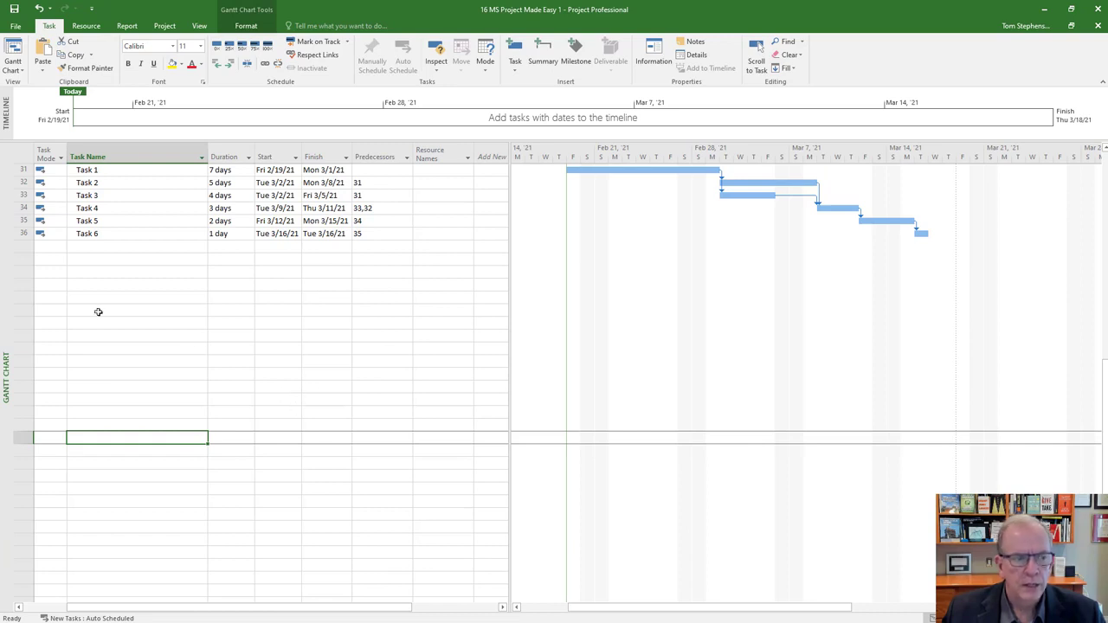
Insert a new task row above Task 6 and delete it again.
right_click(31, 234)
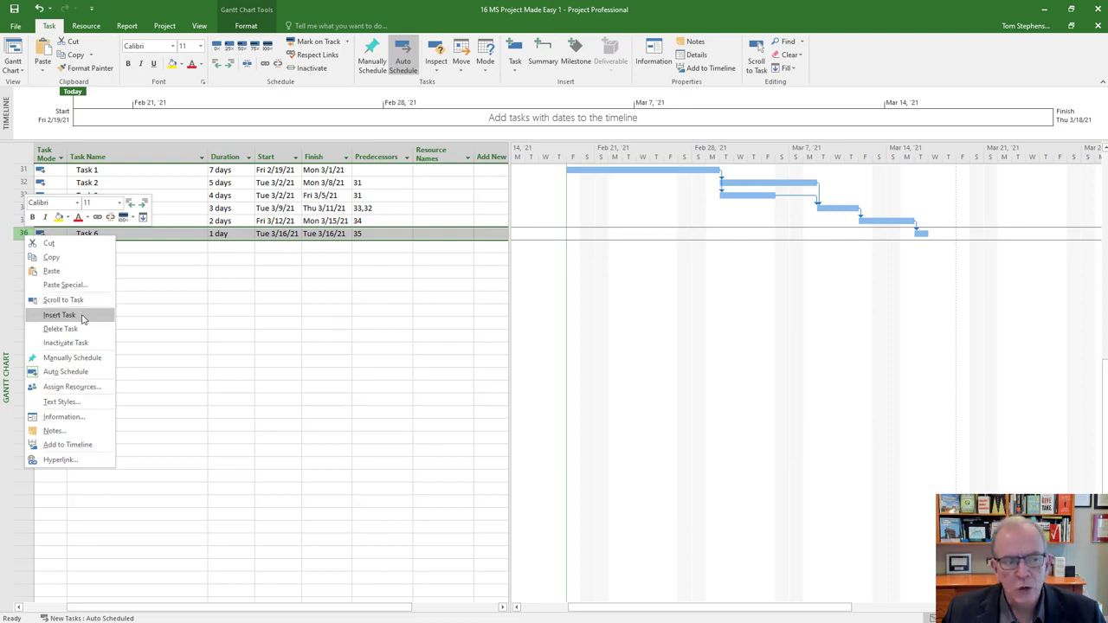
click(83, 316)
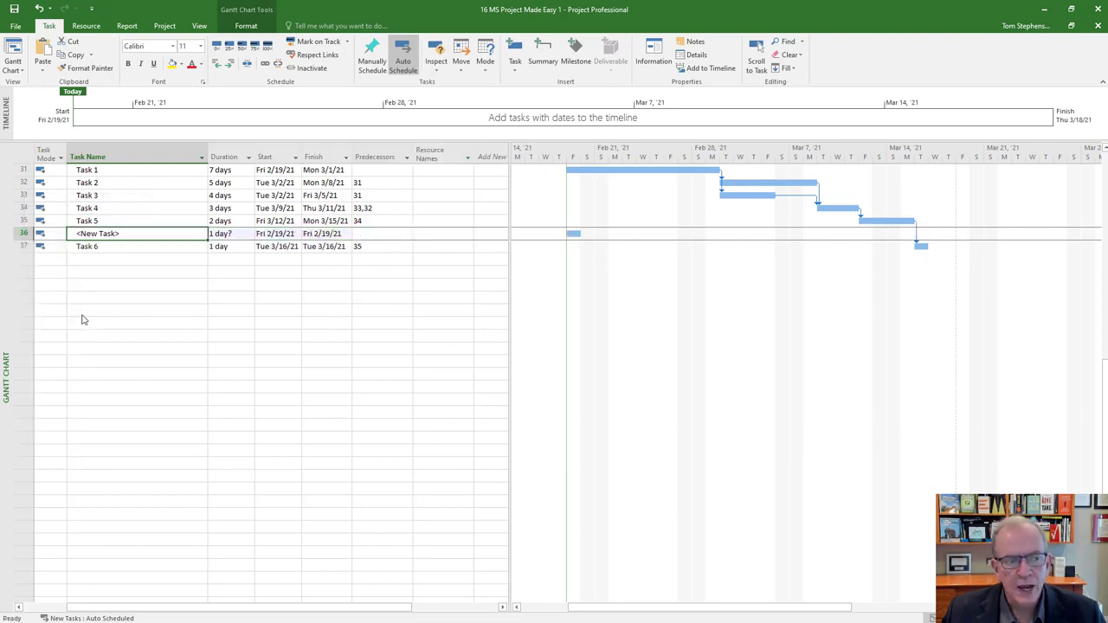
click(18, 233)
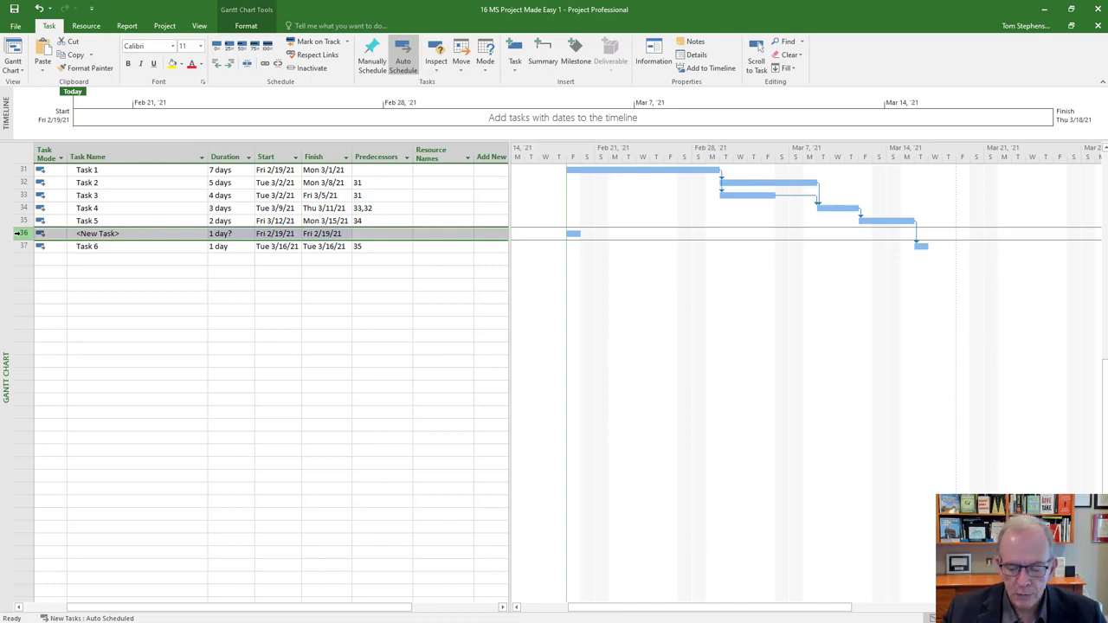
key(Delete)
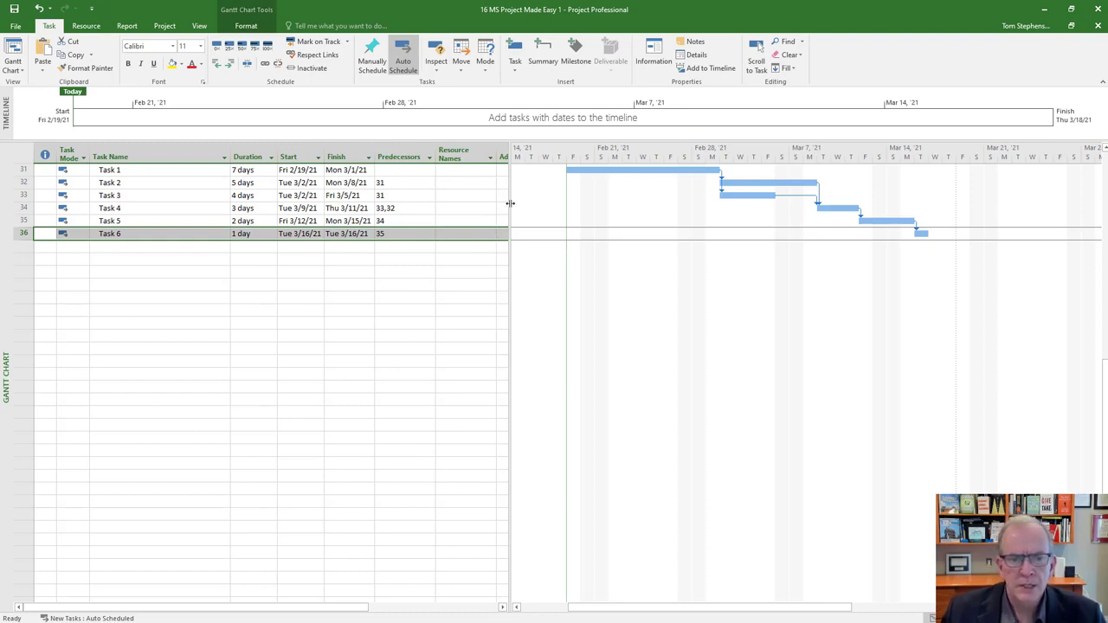
Insert a Successors column in front of the Resource Names column and select the Task 1 row.
click(451, 152)
right_click(451, 153)
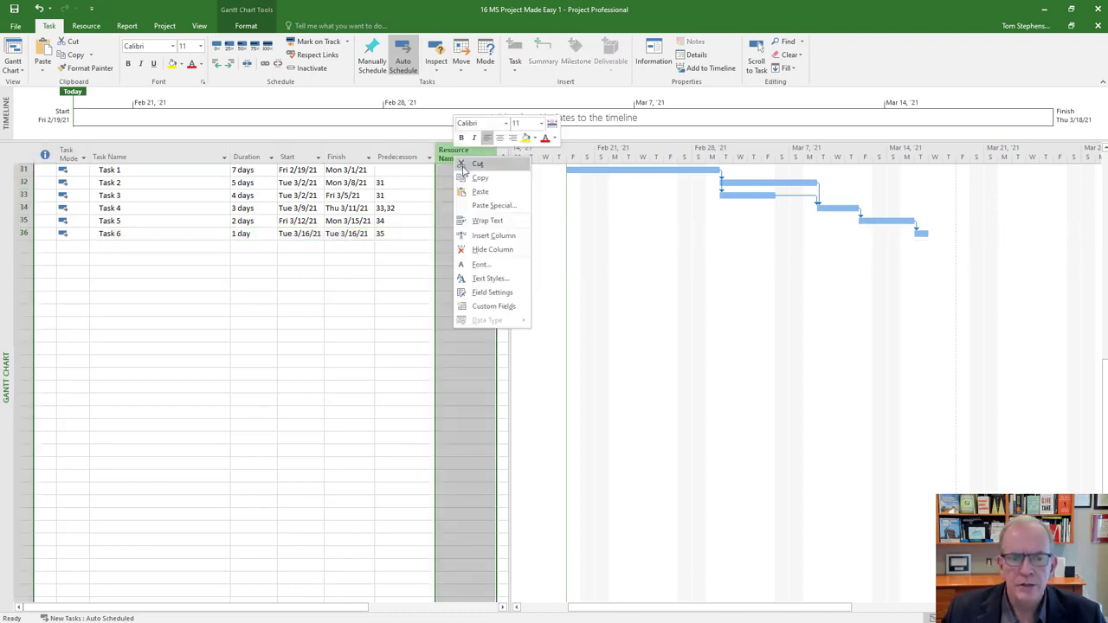
click(482, 237)
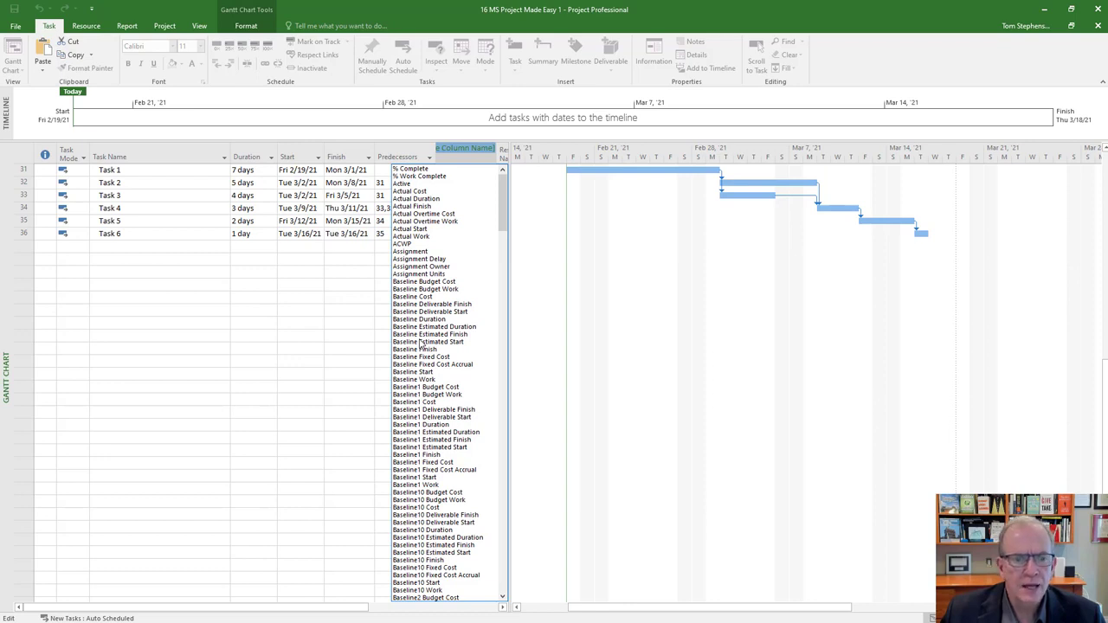
text(s)
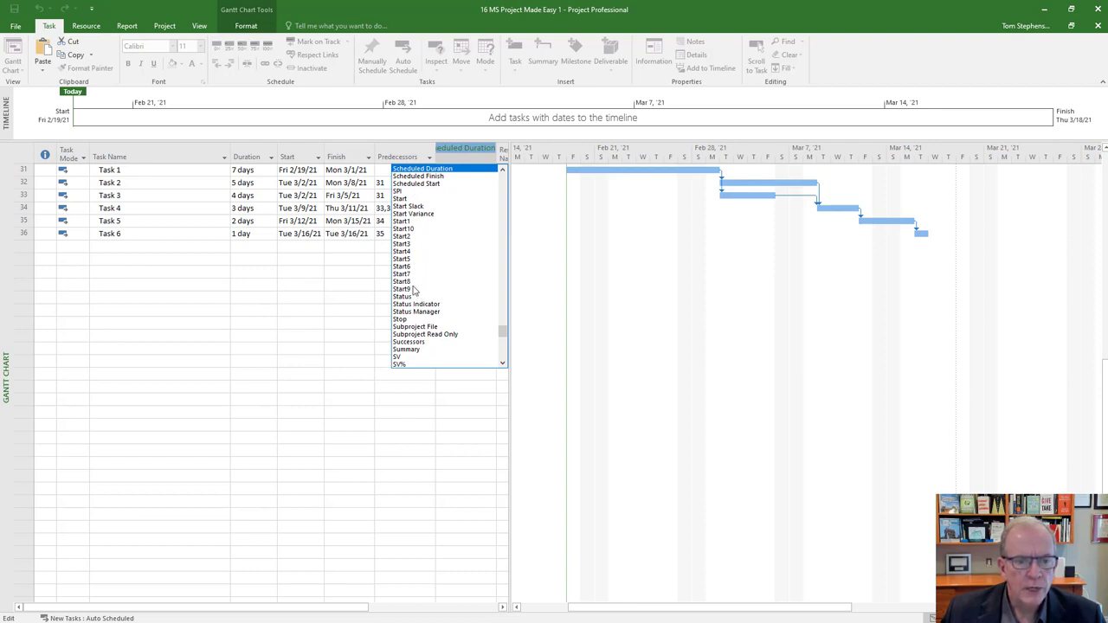
click(403, 343)
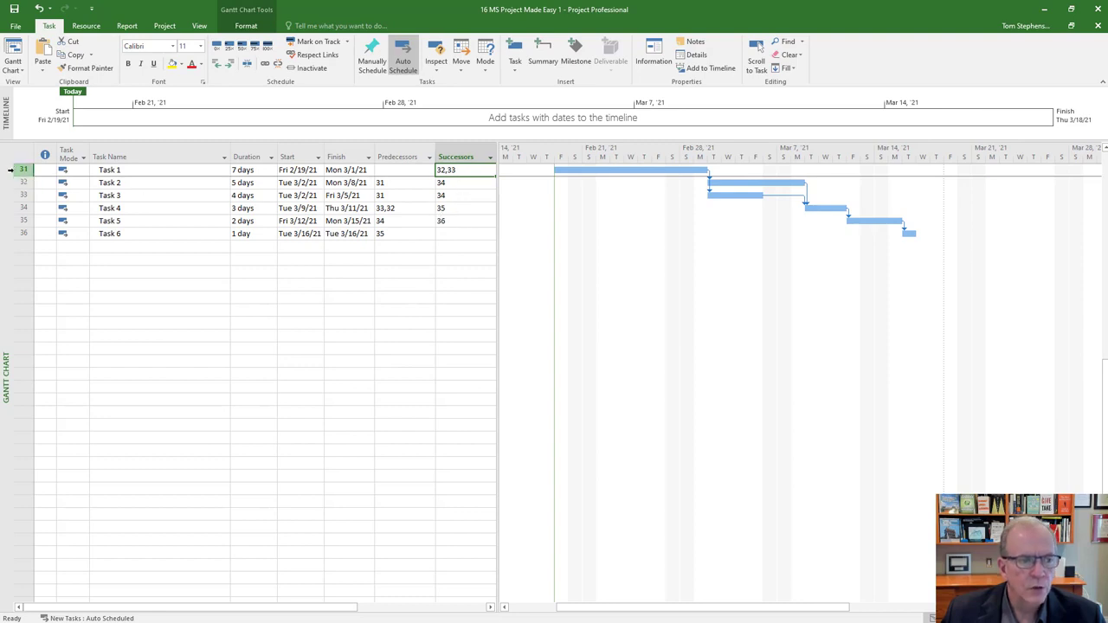
click(23, 170)
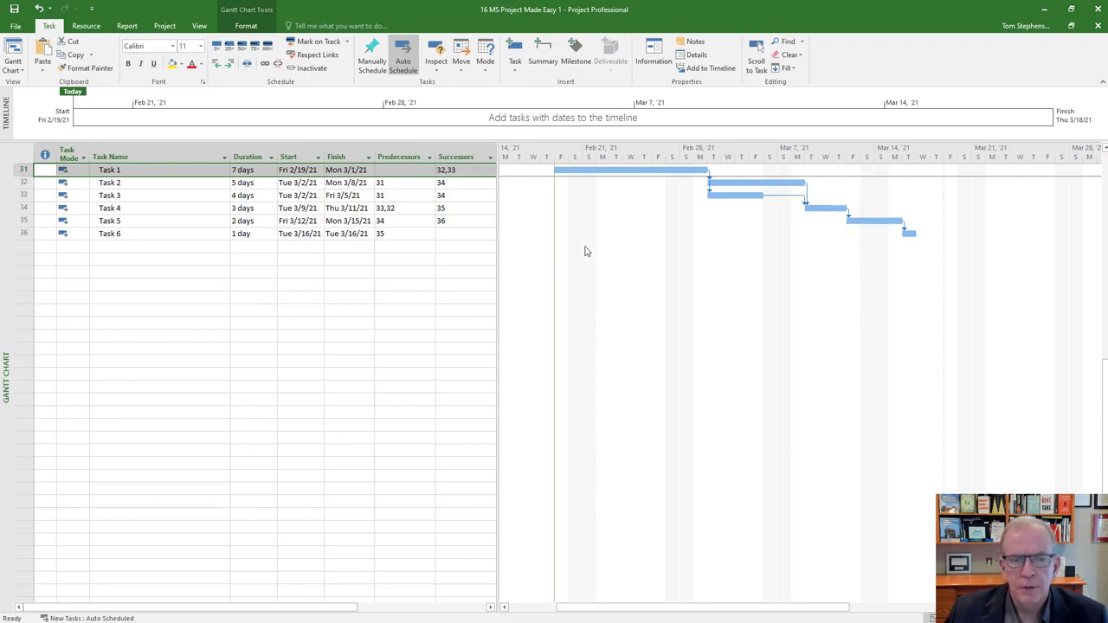
Open the task information of Task 5 and review its resources, advanced settings and predecessors.
click(122, 221)
double_click(151, 223)
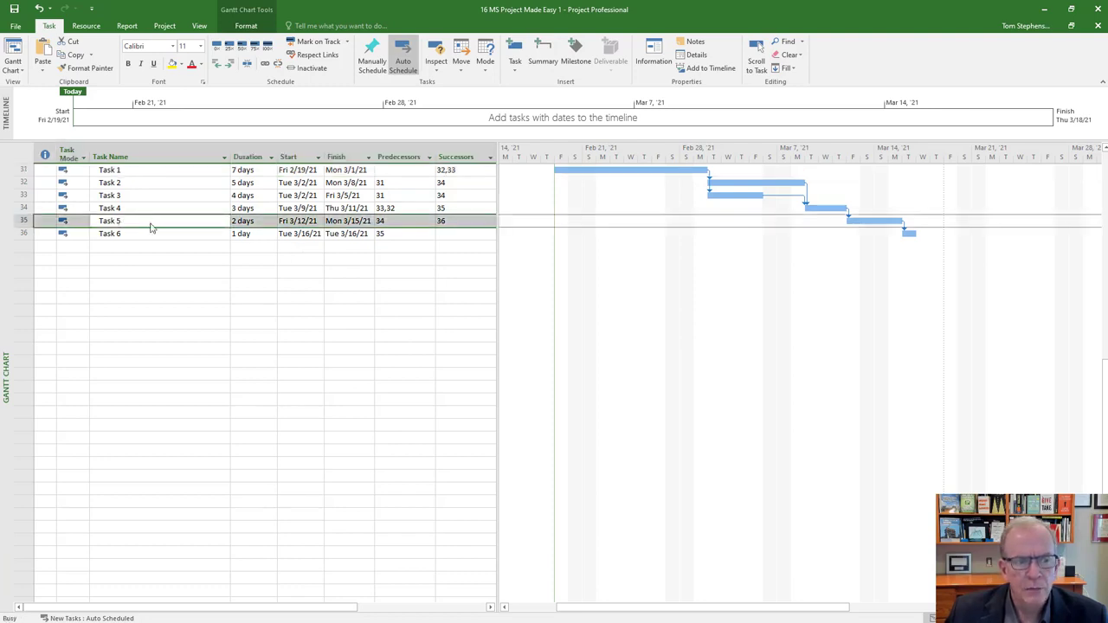
drag(500, 209, 439, 277)
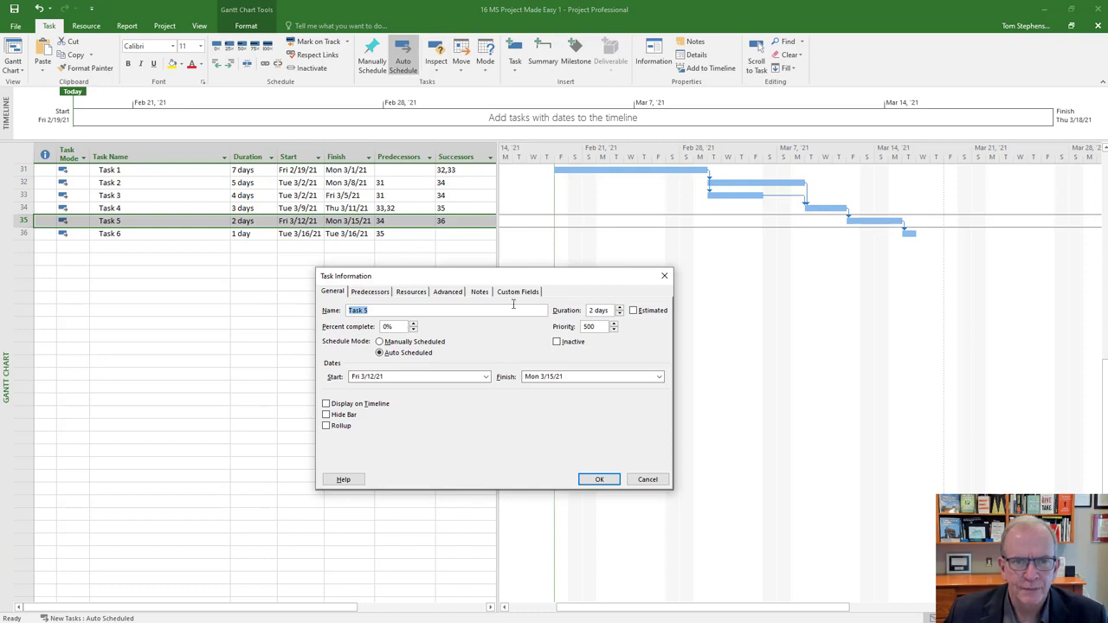
click(379, 294)
click(414, 294)
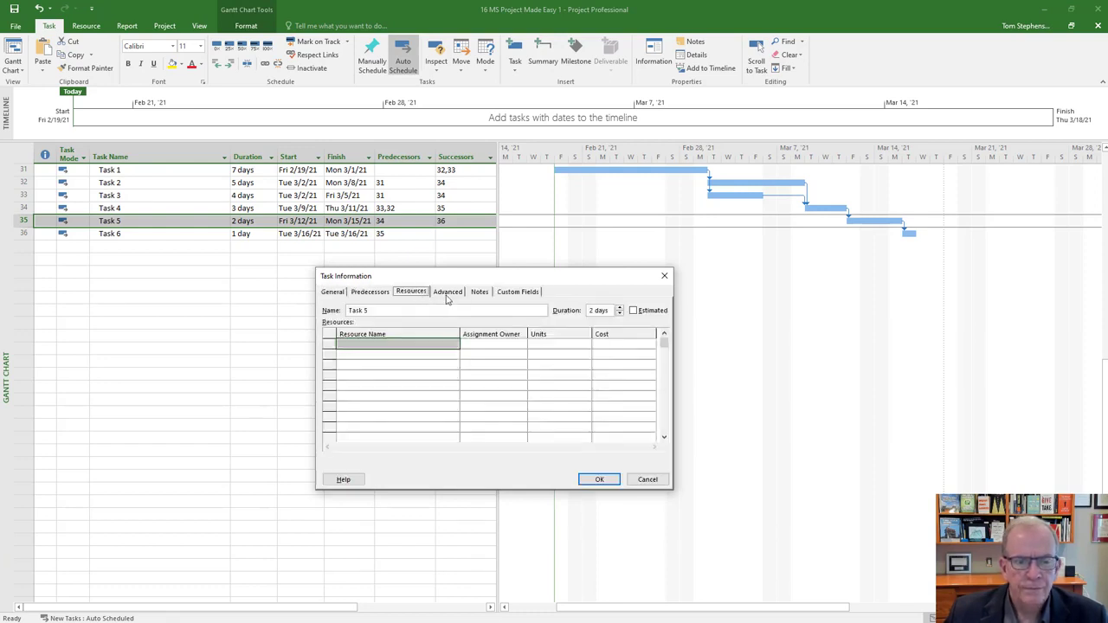
click(448, 294)
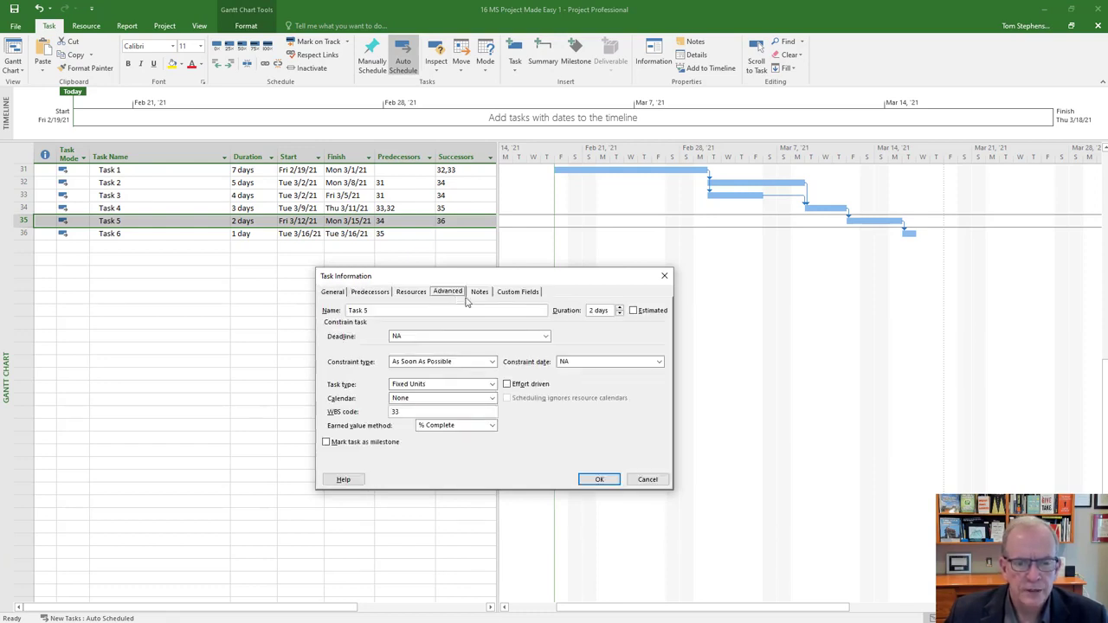
click(371, 294)
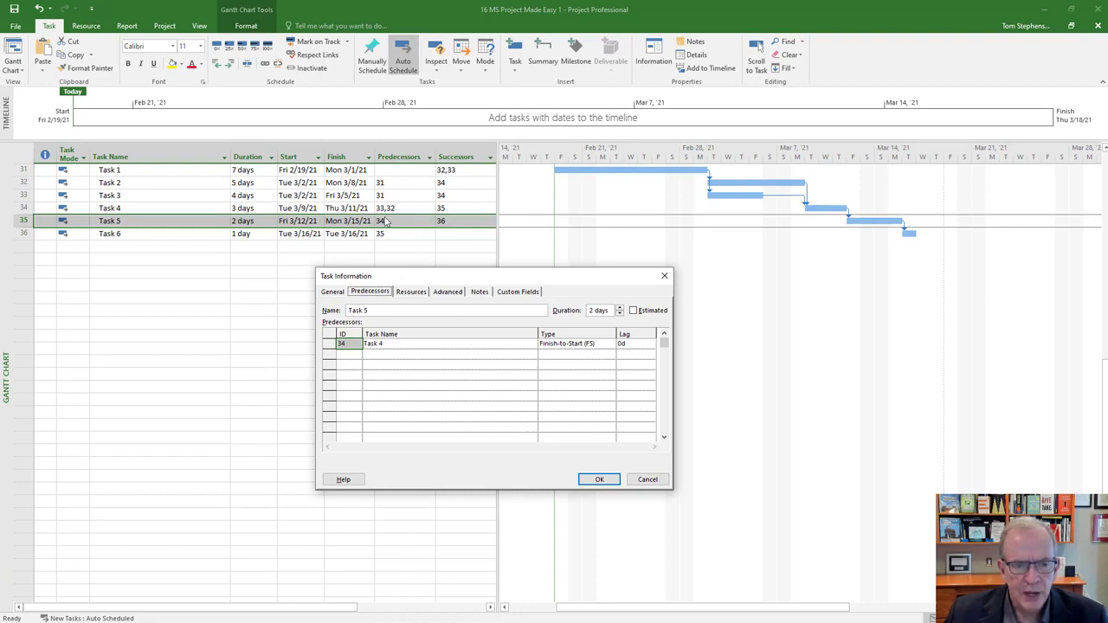
Browse the task names available for a second predecessor of Task 5 without choosing one.
click(505, 355)
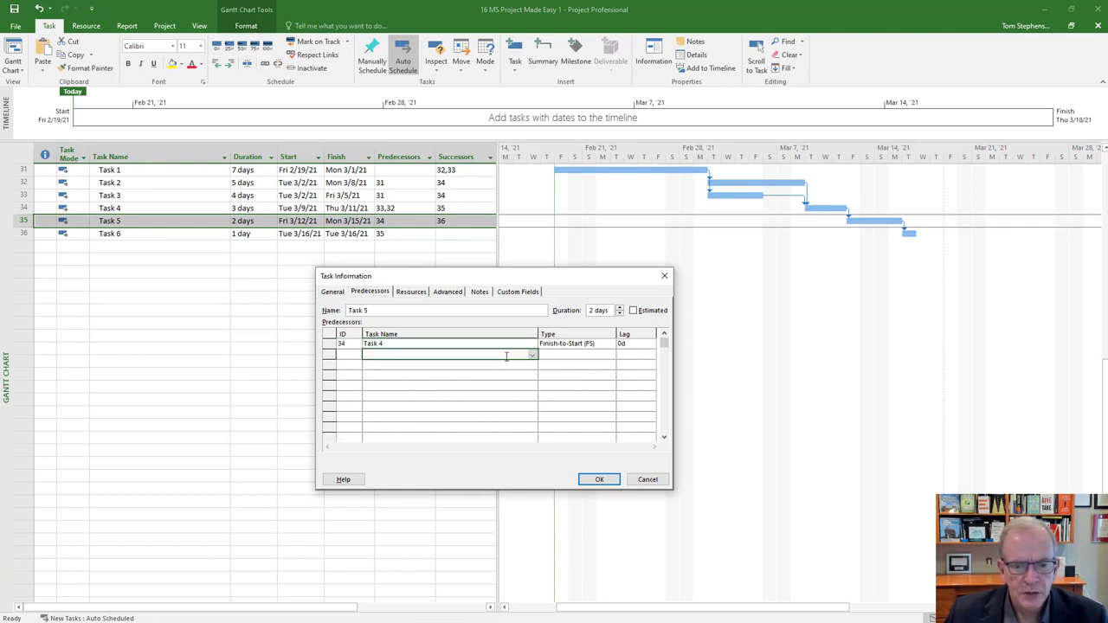
click(532, 355)
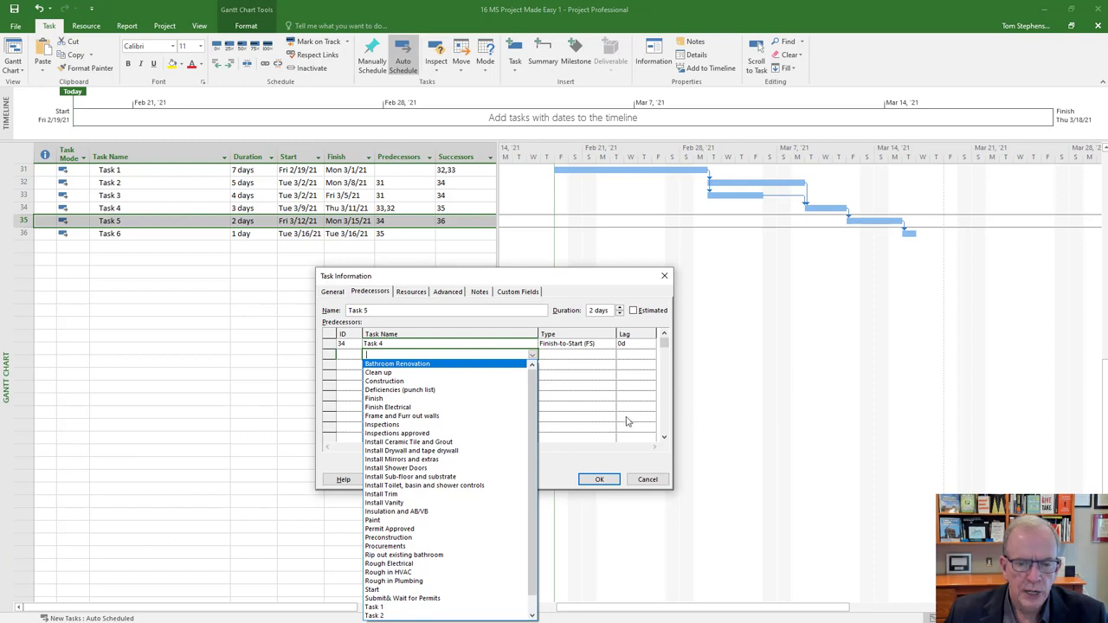
key(Escape)
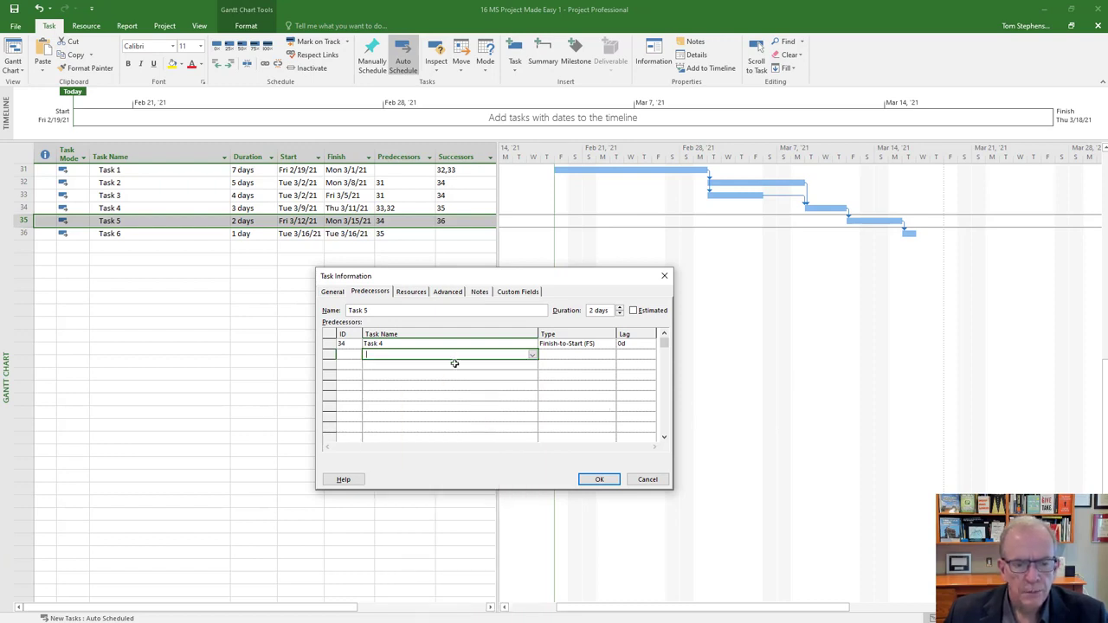
click(402, 343)
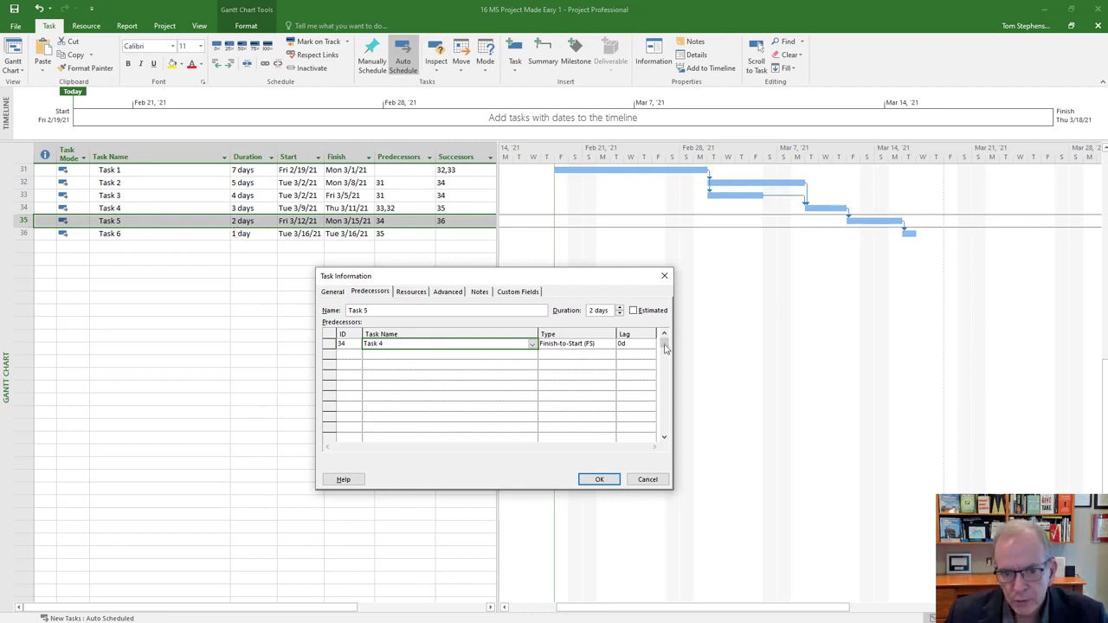
Change Task 5's link from Task 4 to Start-to-Start (SS) with a lag of 1d and apply it.
click(601, 344)
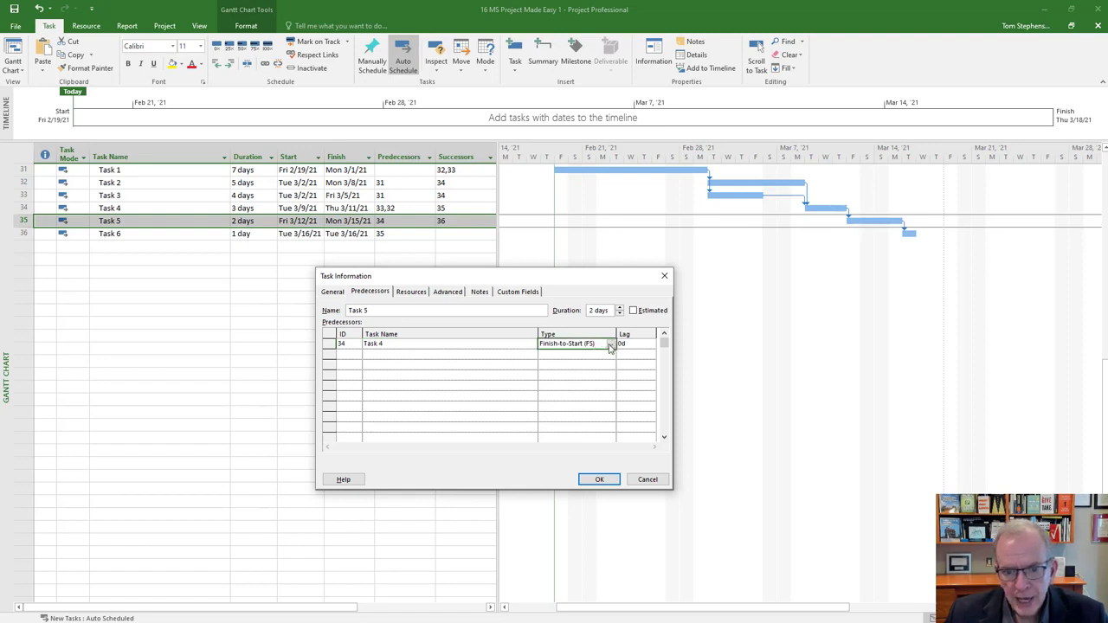
click(609, 344)
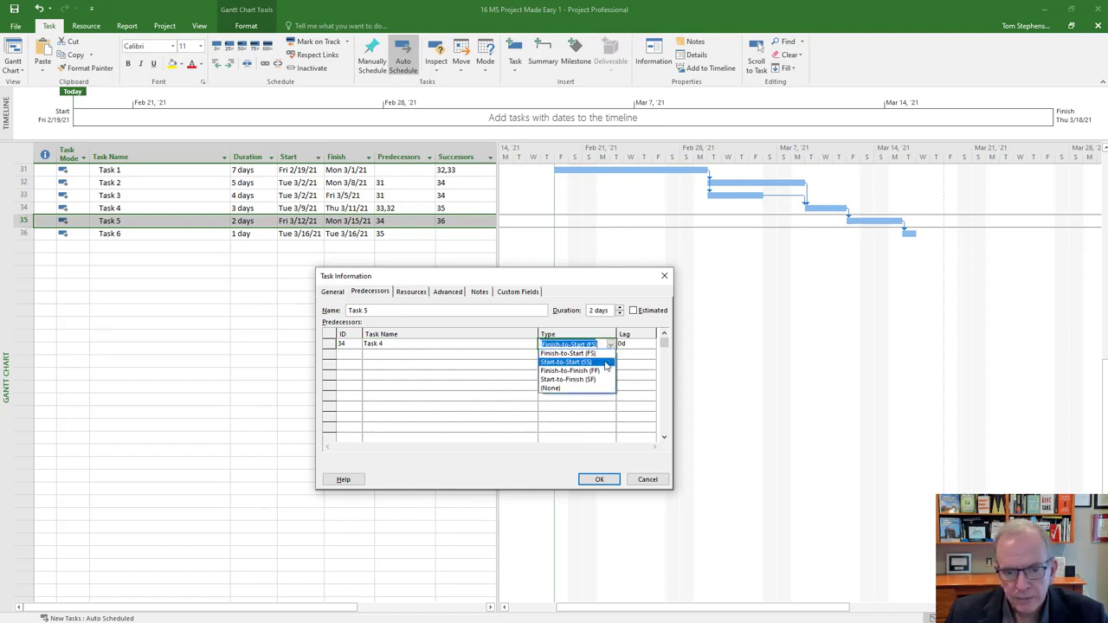
click(604, 363)
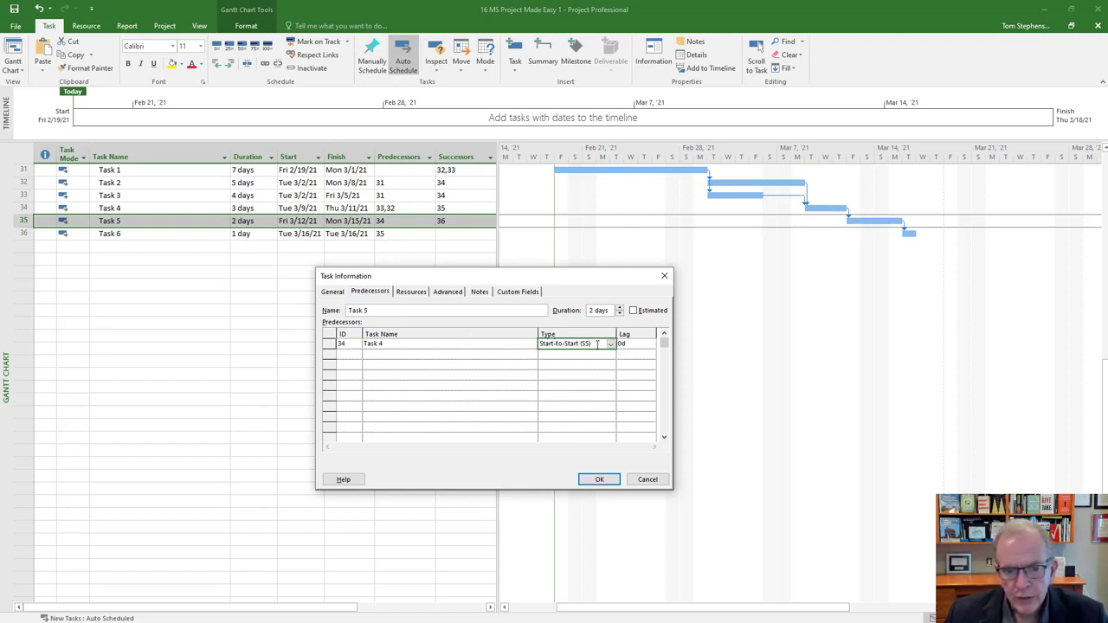
click(608, 343)
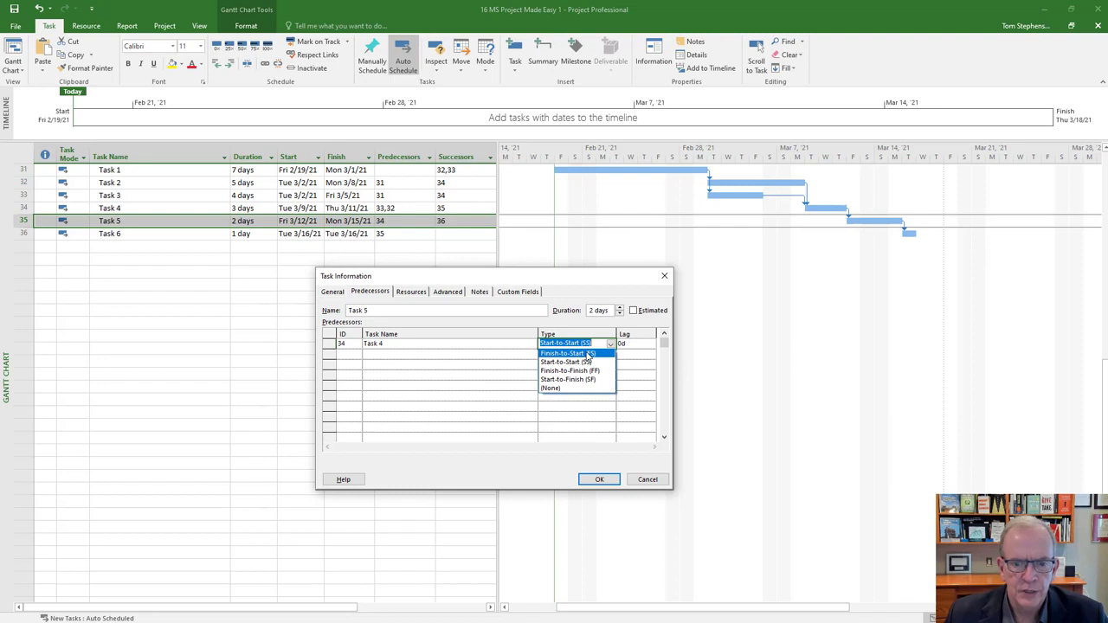
click(588, 363)
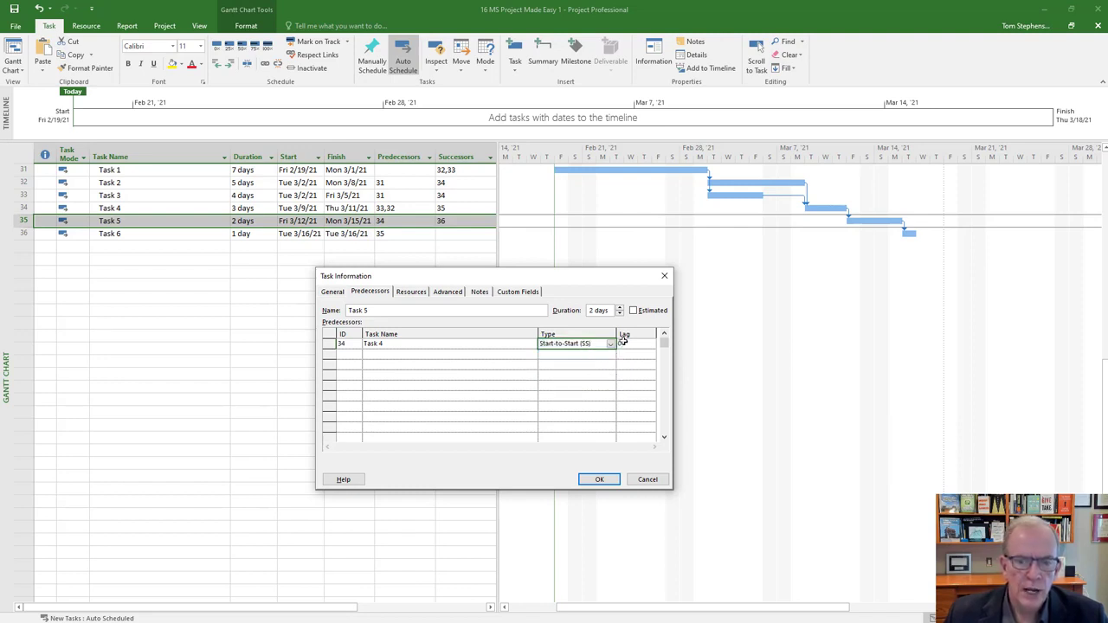
click(622, 342)
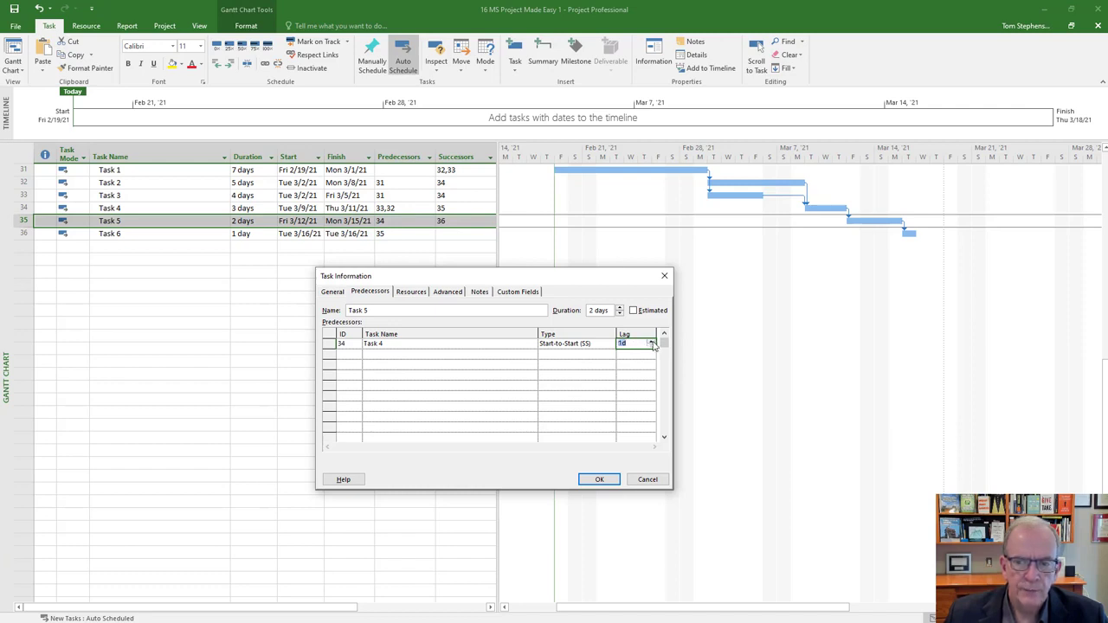
click(601, 480)
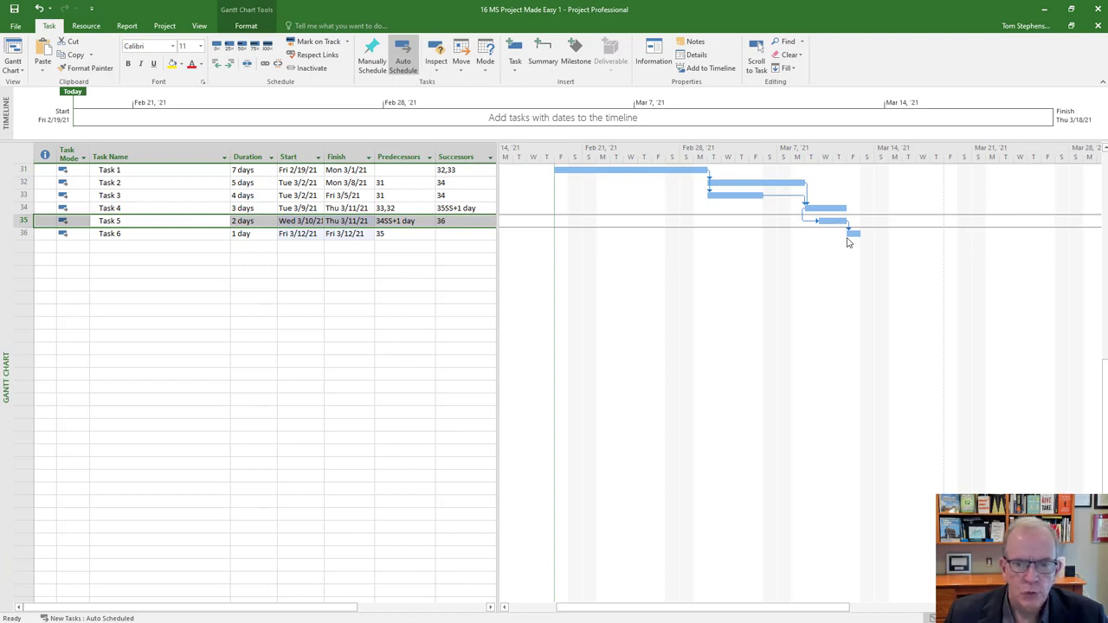
Add Task 4 (ID 34) as a second predecessor of Task 6, making its predecessors 35,34.
click(414, 236)
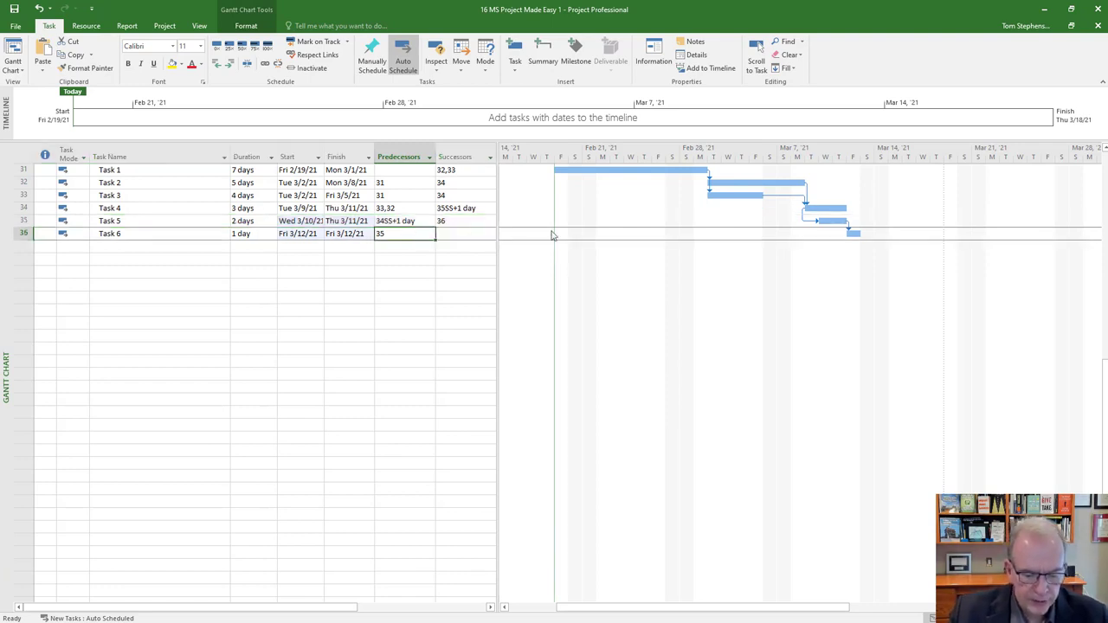
text(3)
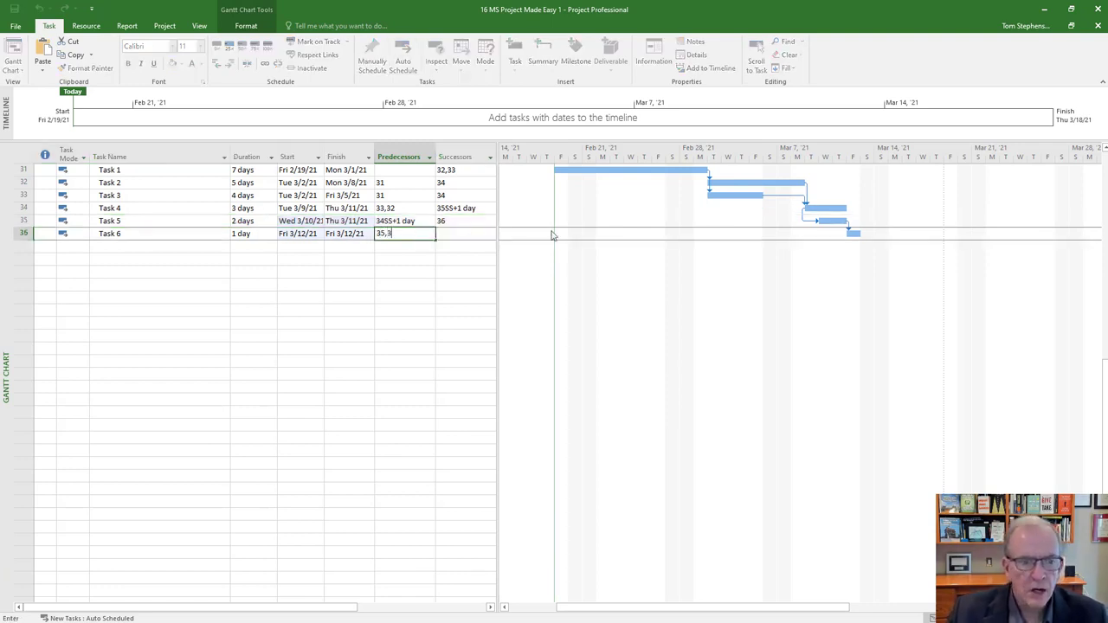
key(Return)
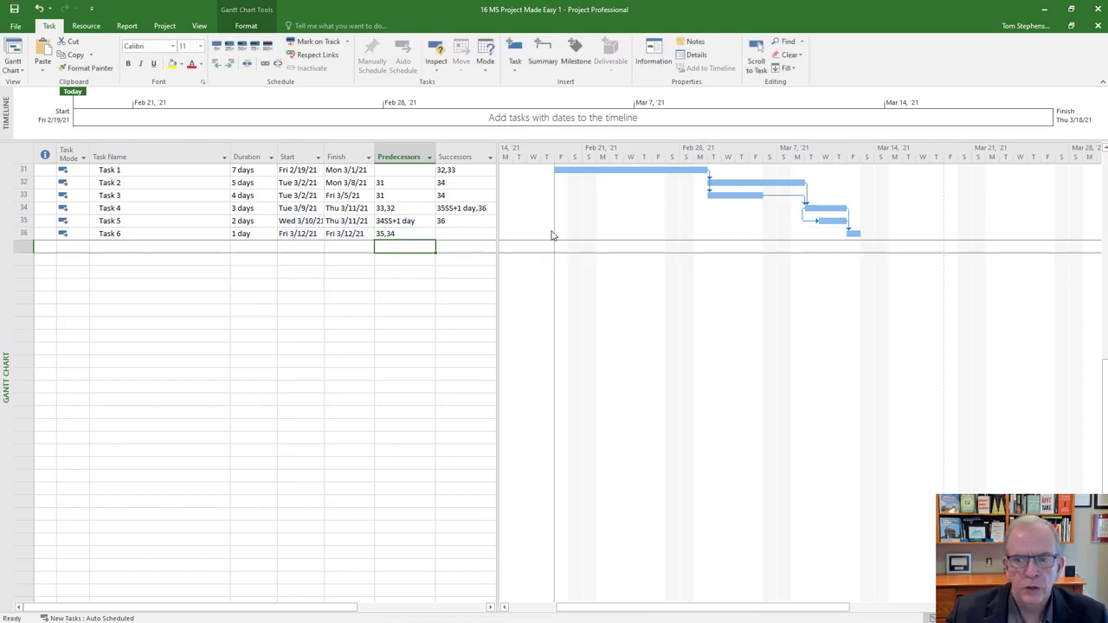
Raise Task 4's duration to 4 days, apply it, and raise it further to 5 days.
click(263, 222)
click(259, 208)
click(273, 206)
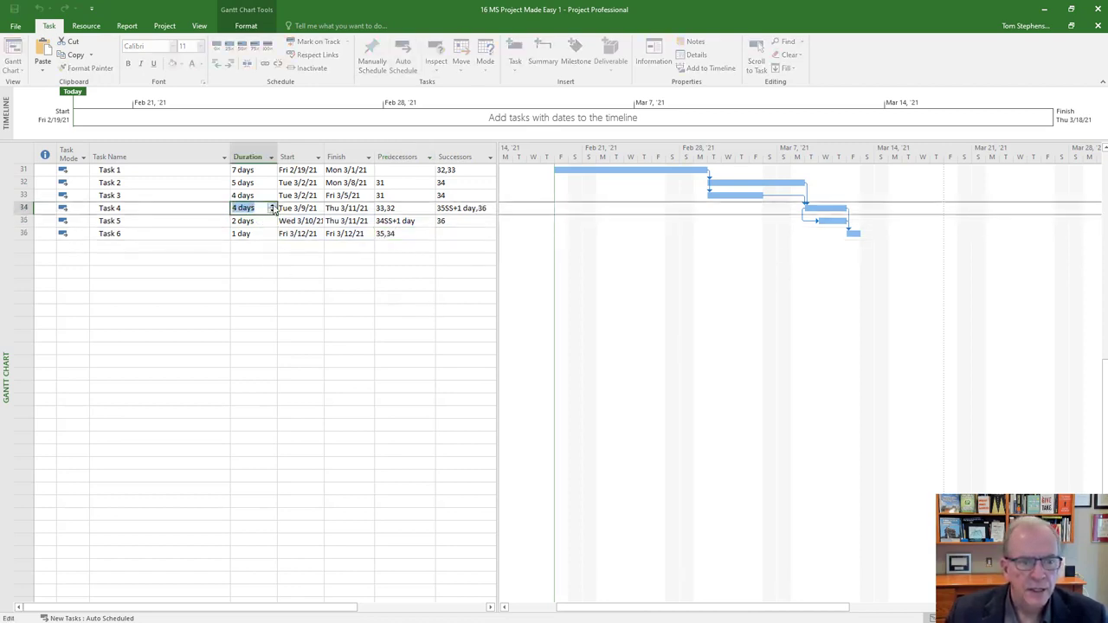
click(259, 294)
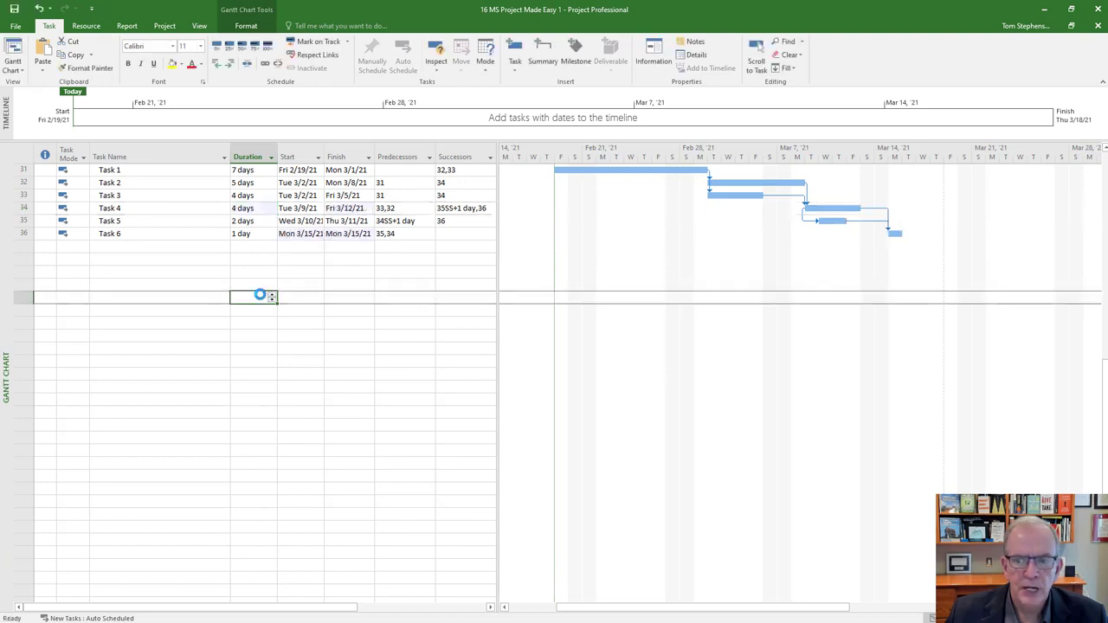
click(264, 208)
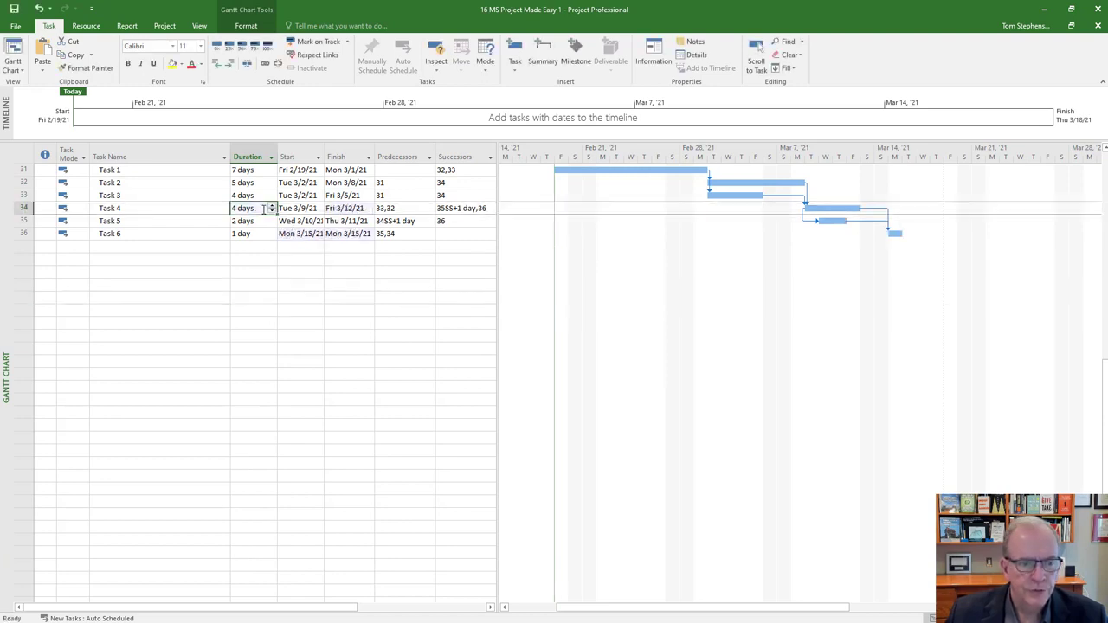
click(271, 206)
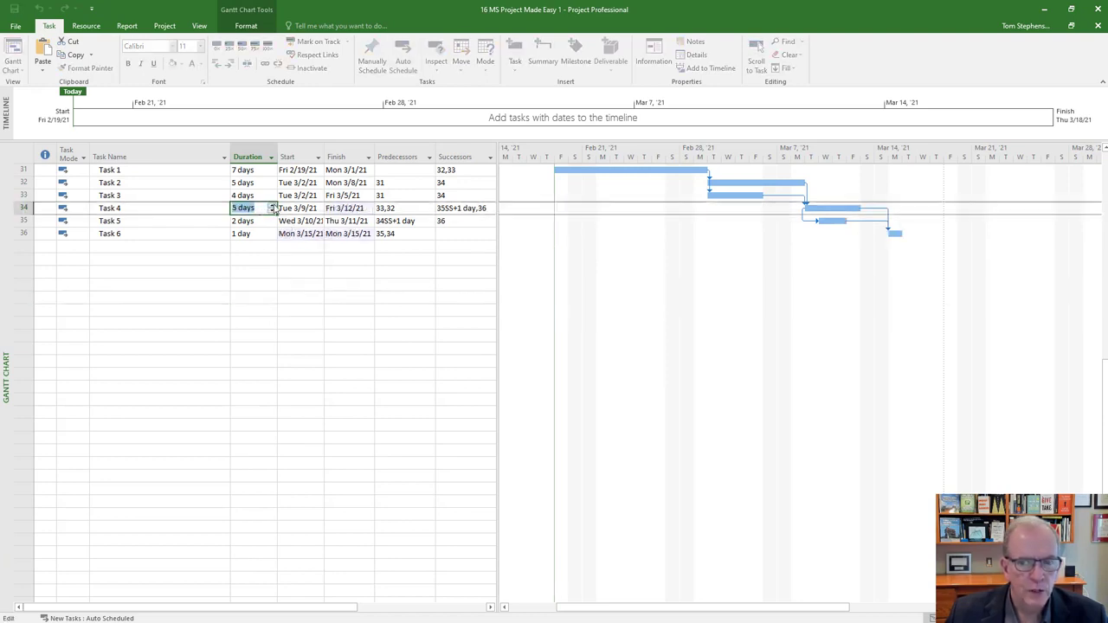
click(254, 269)
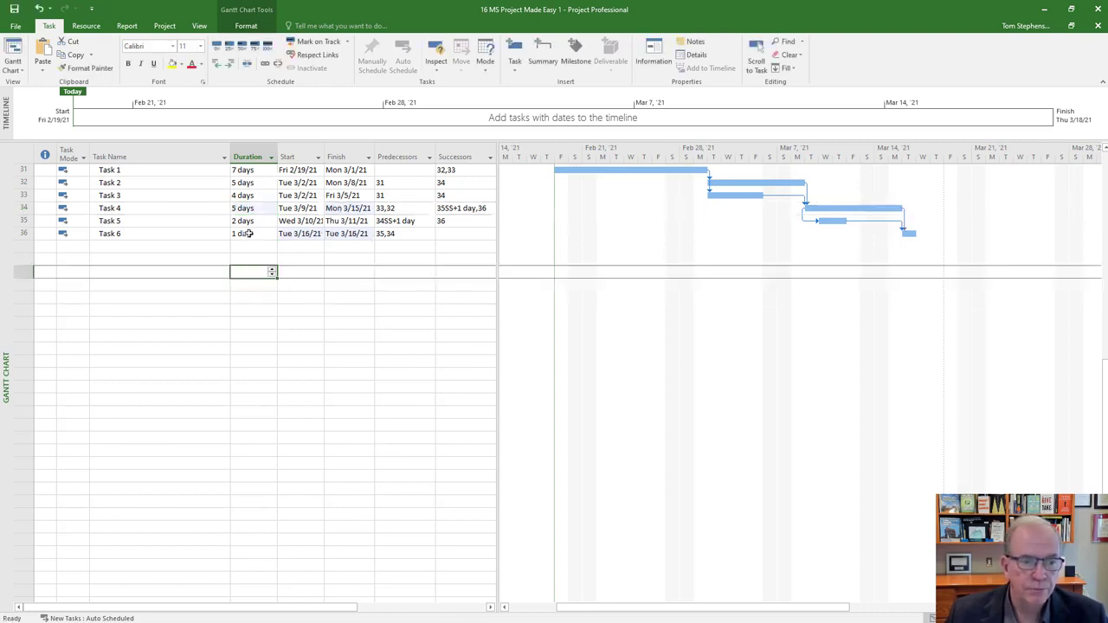
Extend Task 5's duration to 3 days, apply it, and extend it further to 6 days.
click(257, 220)
click(272, 218)
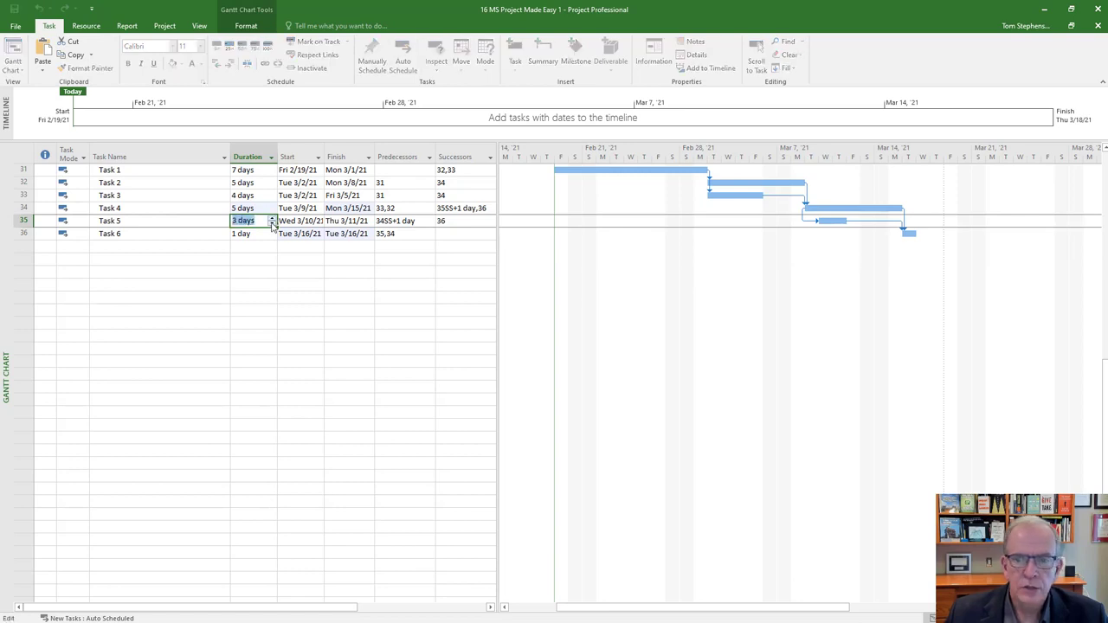
click(268, 245)
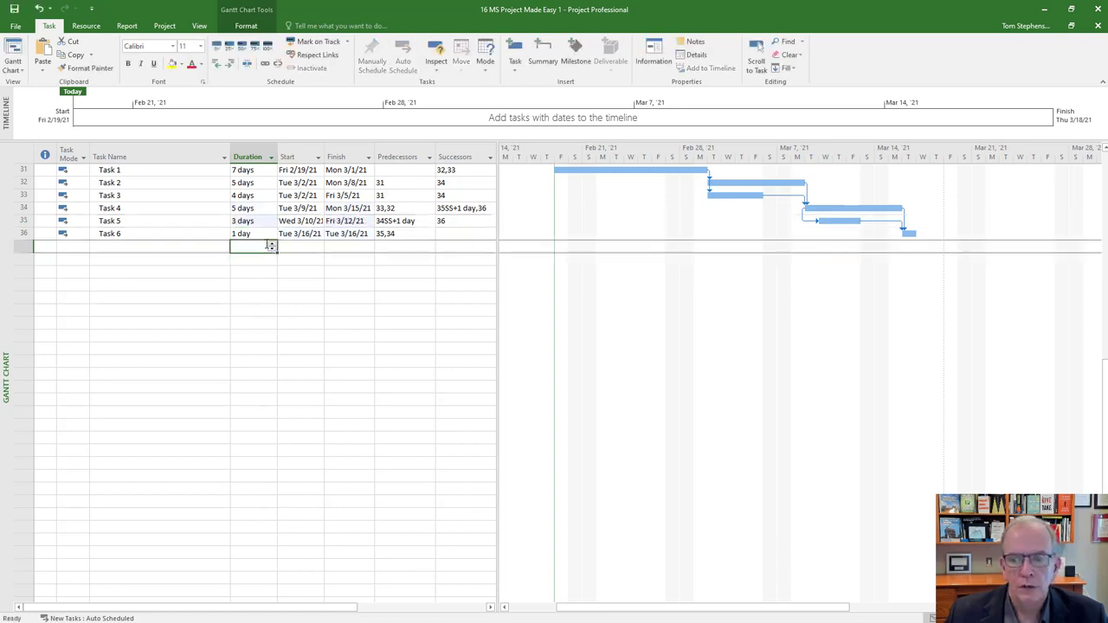
click(264, 221)
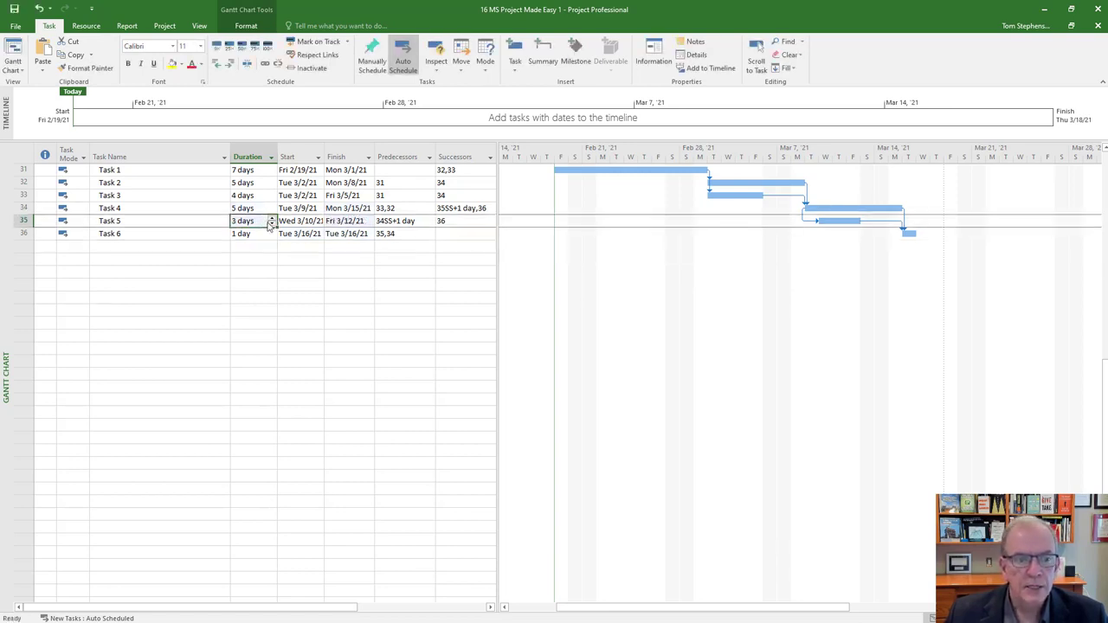
click(273, 219)
click(272, 218)
click(272, 218)
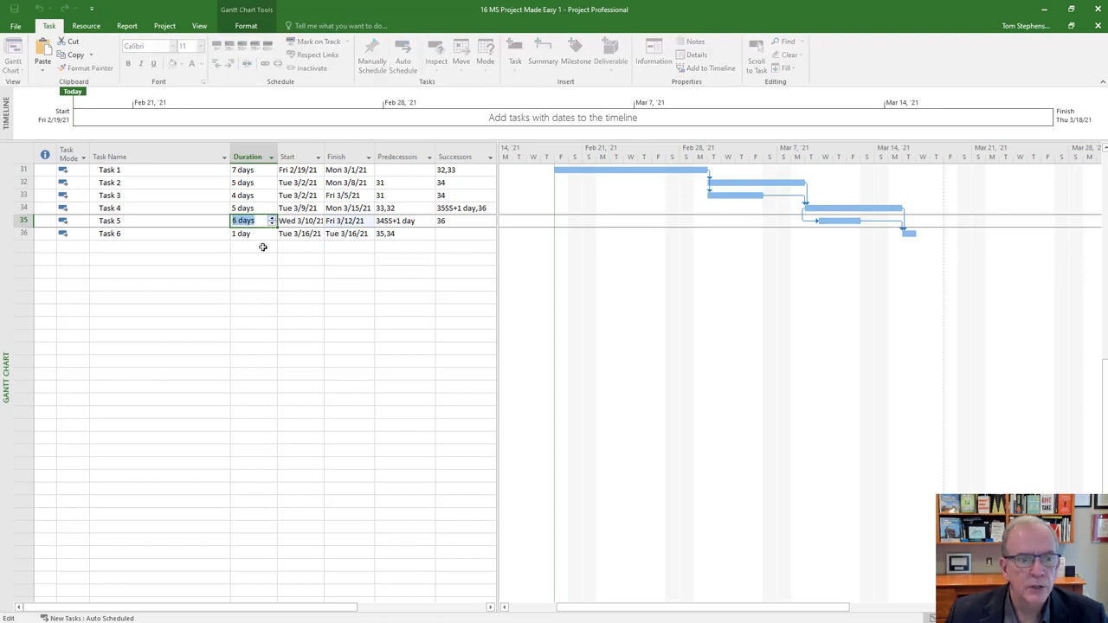
click(251, 272)
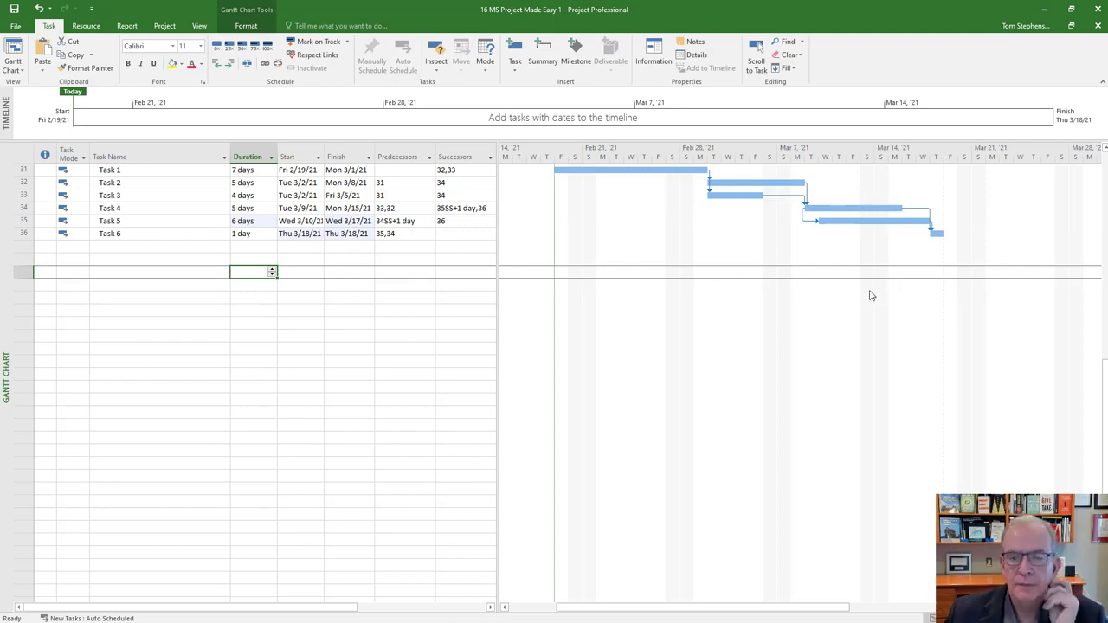
click(228, 322)
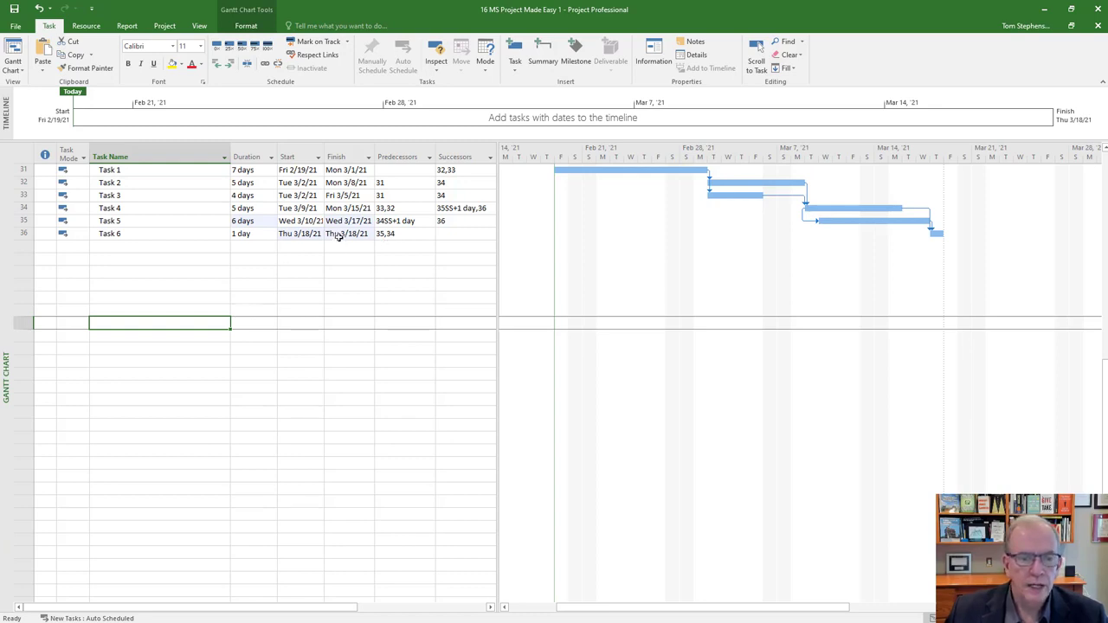
Change the dependency from Task 4 to Task 5 on the Gantt chart to Finish-to-Start (FS).
double_click(811, 221)
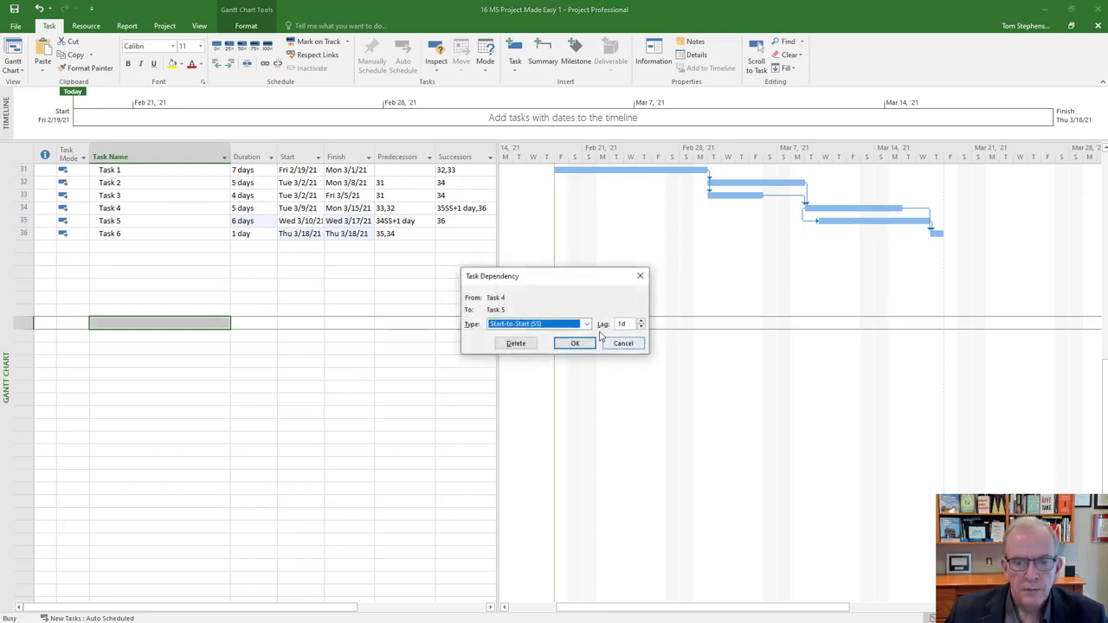
click(586, 325)
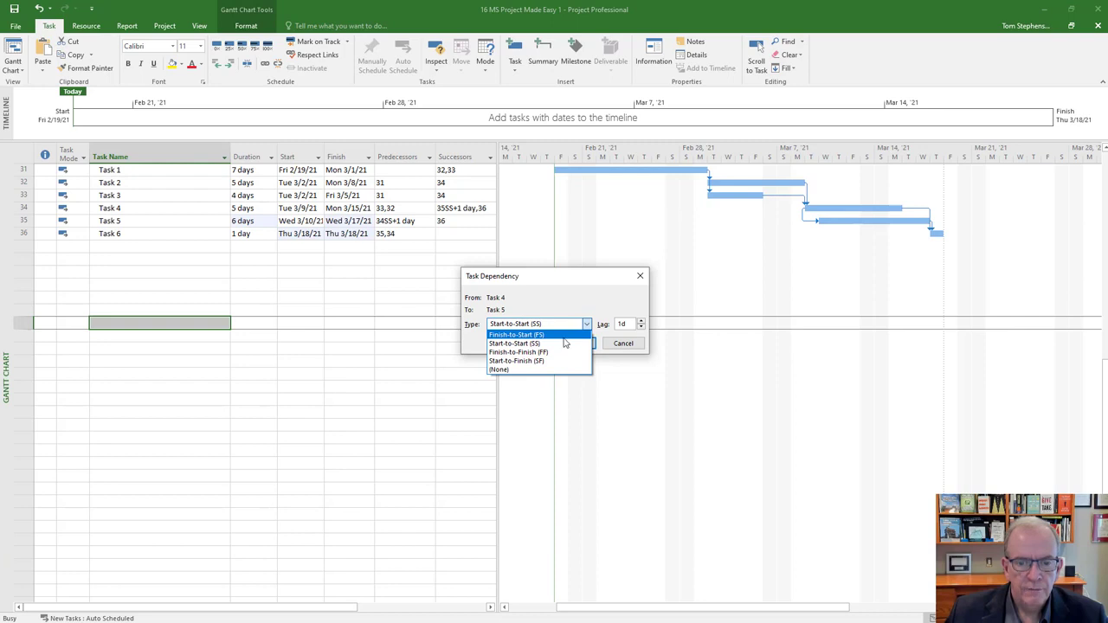
click(571, 337)
click(574, 343)
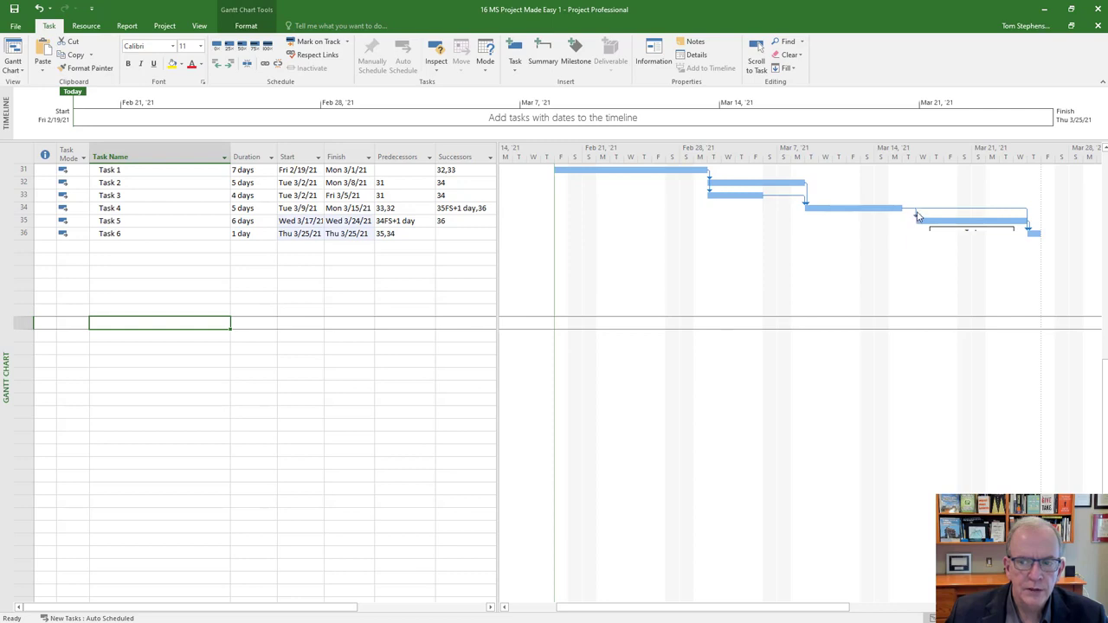
Set the lag of the Finish-to-Start link from Task 4 to Task 5 to -2d.
double_click(917, 216)
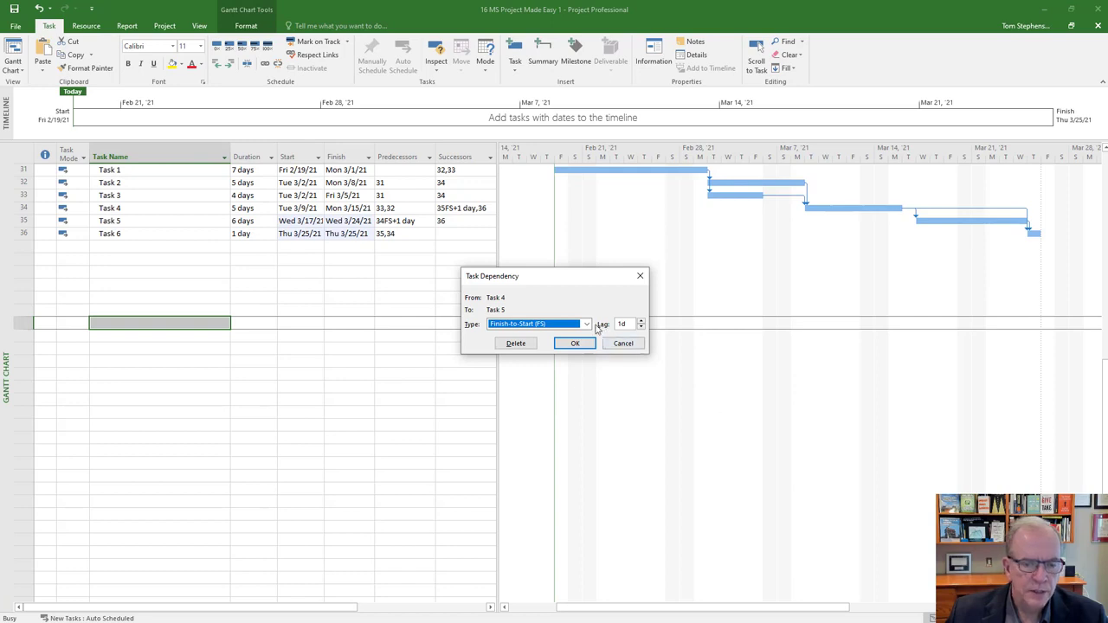
click(642, 327)
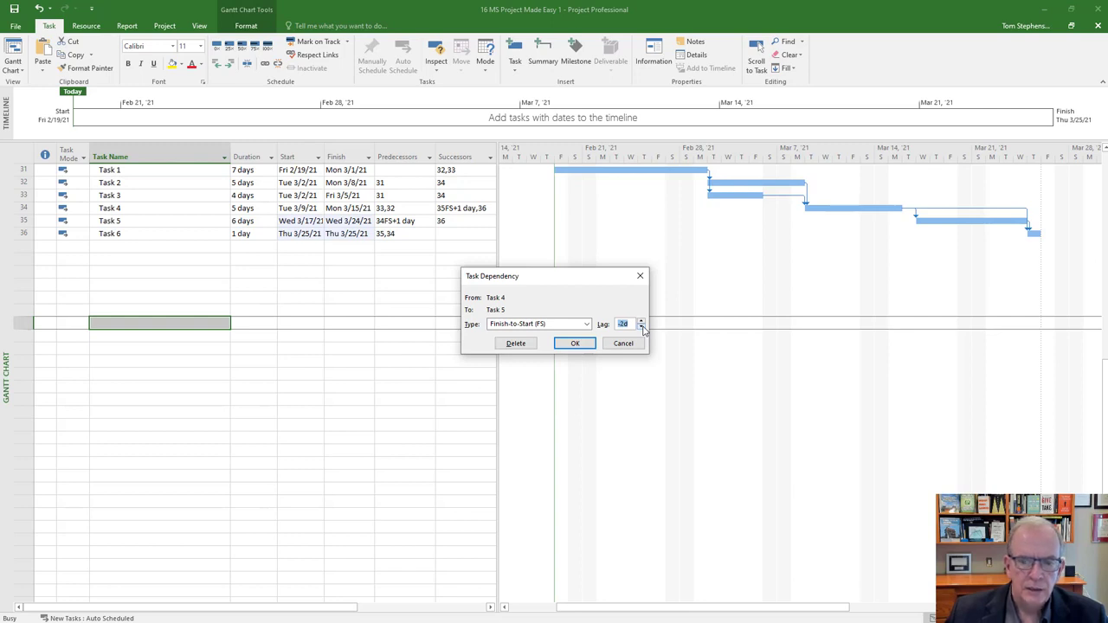
click(570, 345)
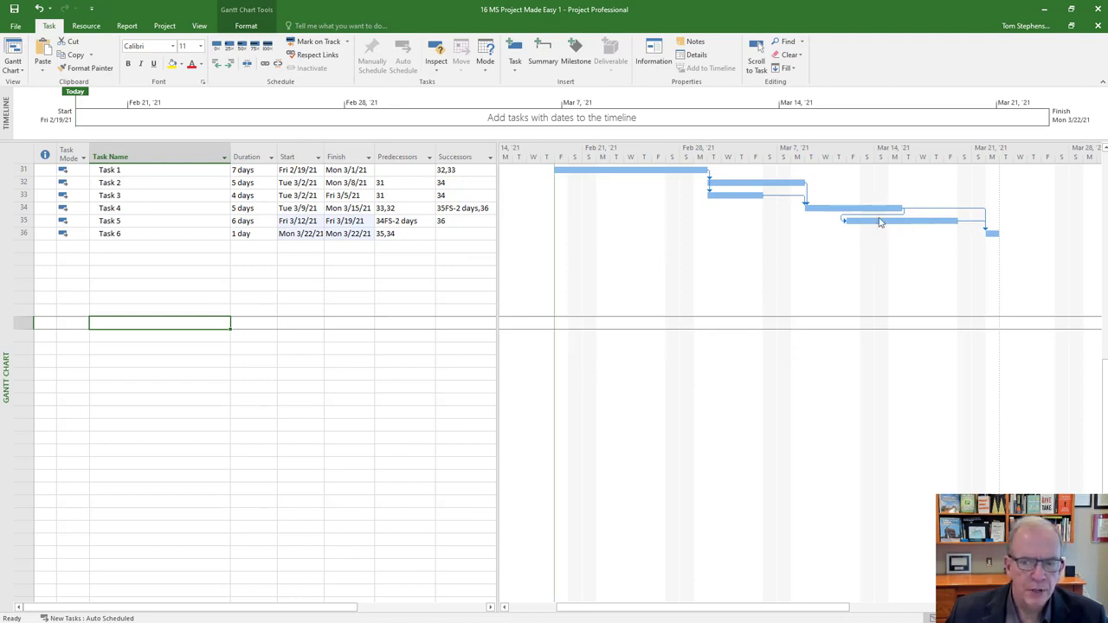
mouse_move(881, 219)
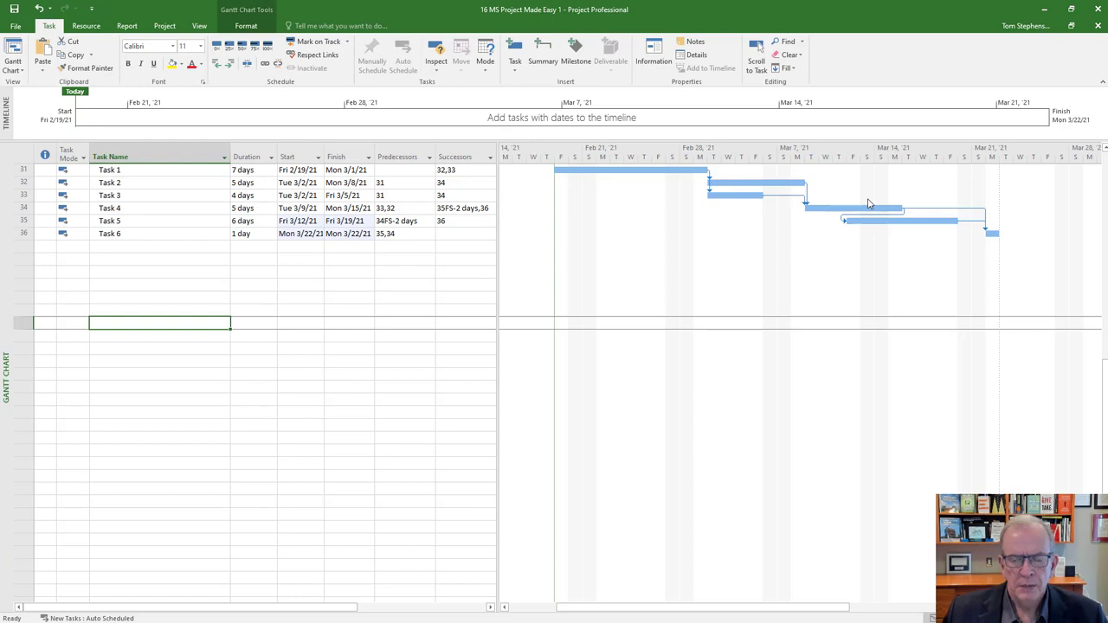
click(426, 275)
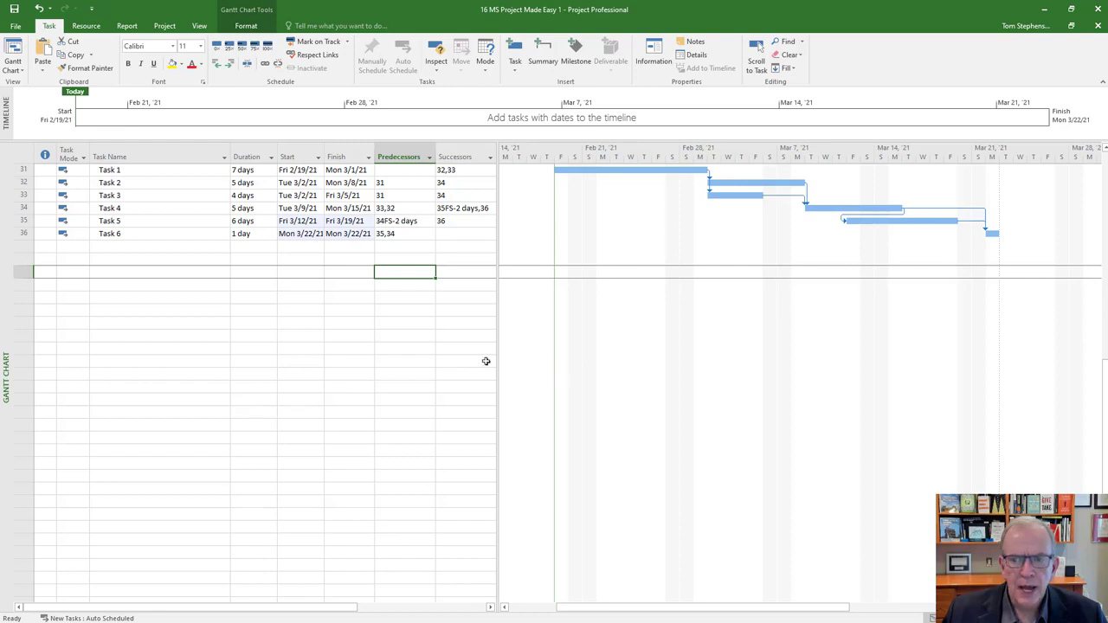
Turn on the highlighting of critical tasks in the Gantt chart.
scroll(344, 278, up, 1)
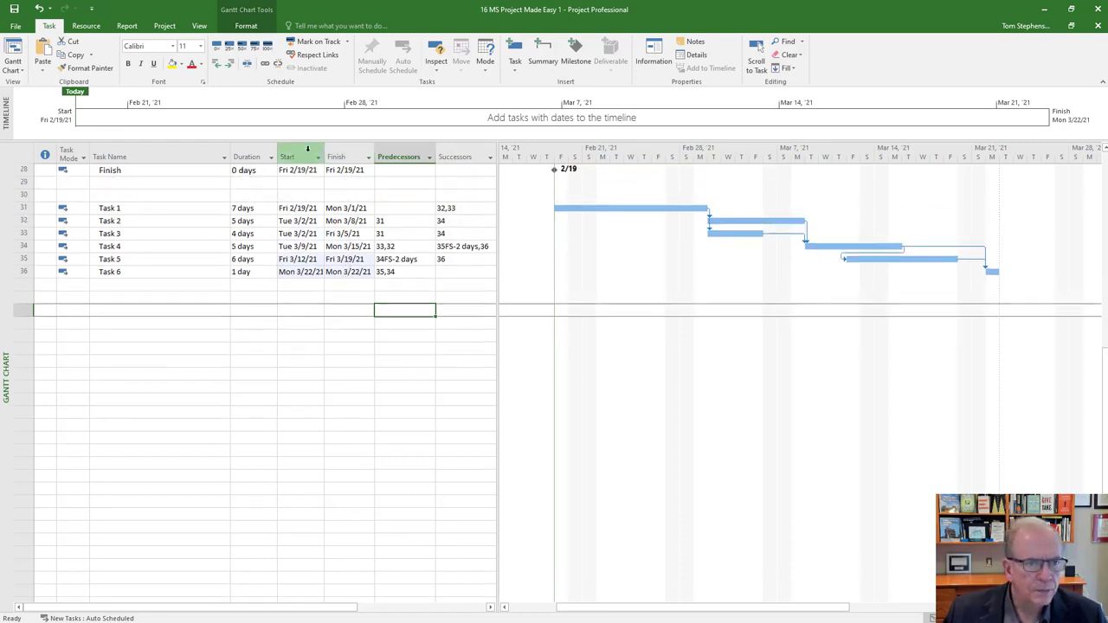
click(248, 27)
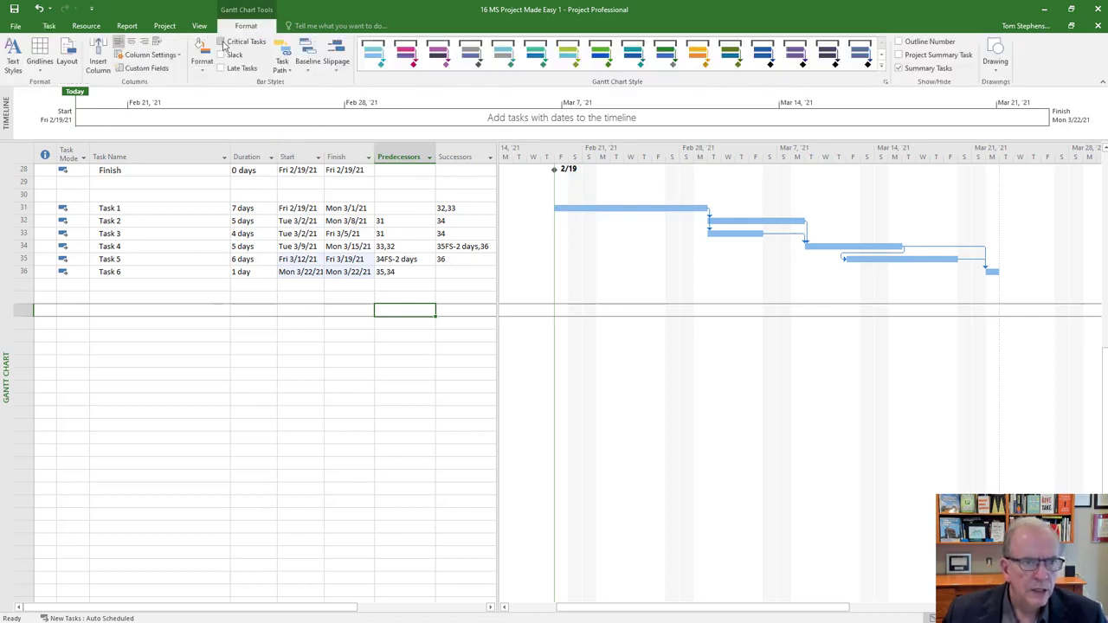
click(220, 42)
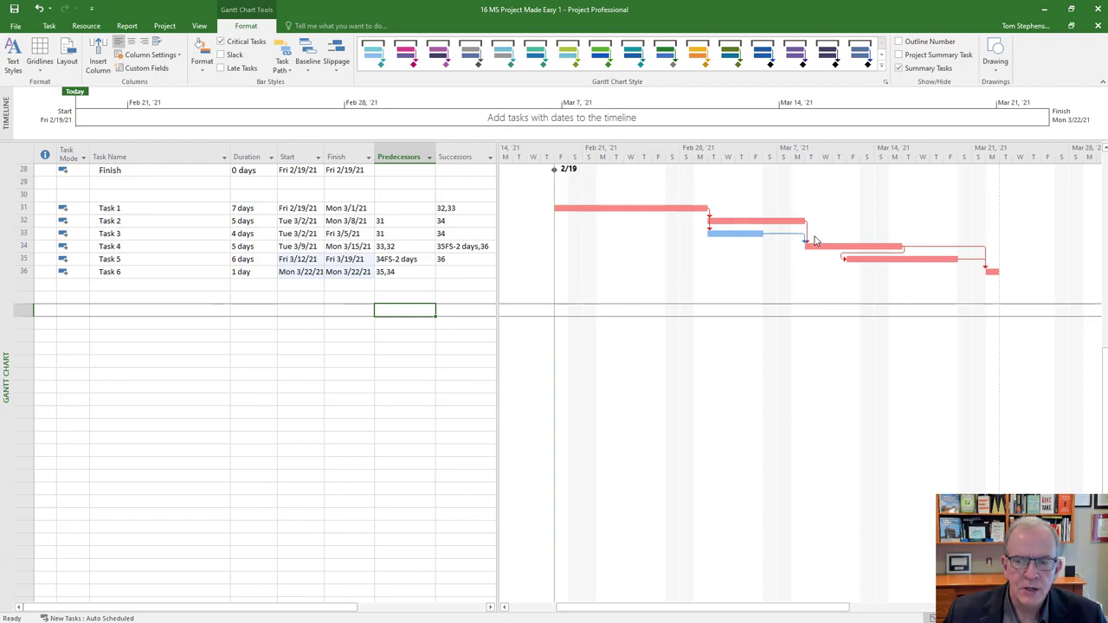
Increase Task 3's duration to 6 days and apply it to test its effect on the critical path.
scroll(693, 256, down, 1)
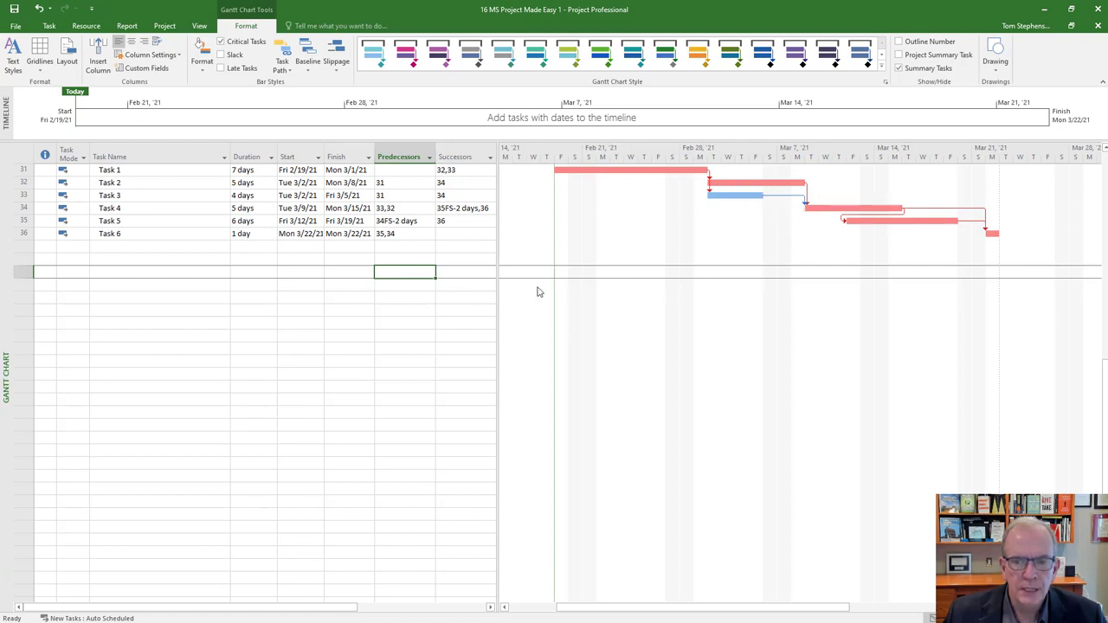
click(268, 195)
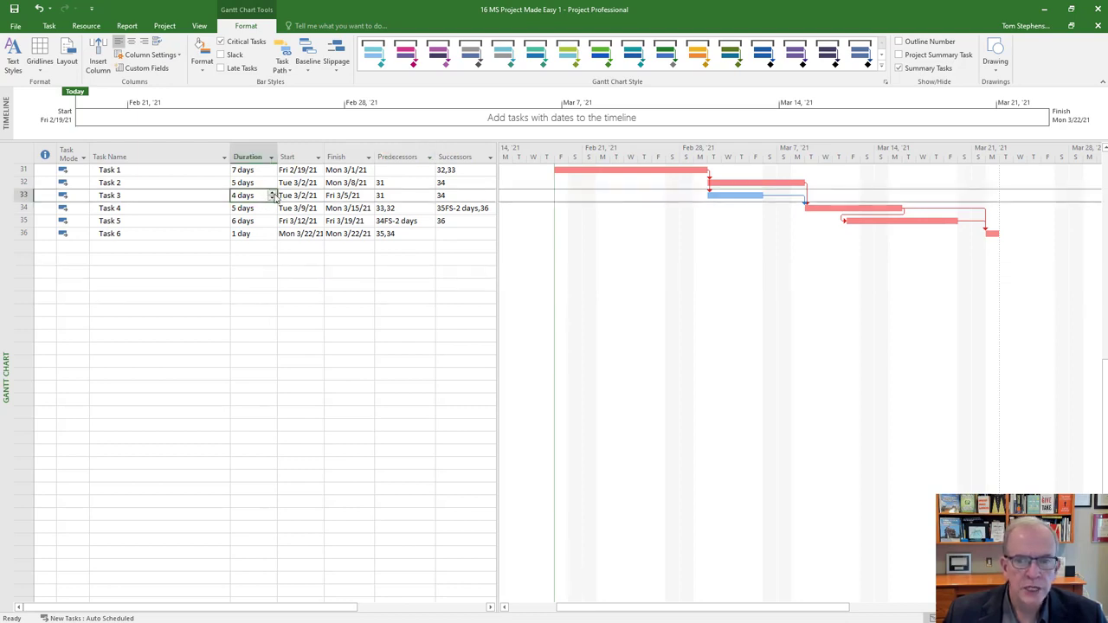
click(272, 193)
click(271, 193)
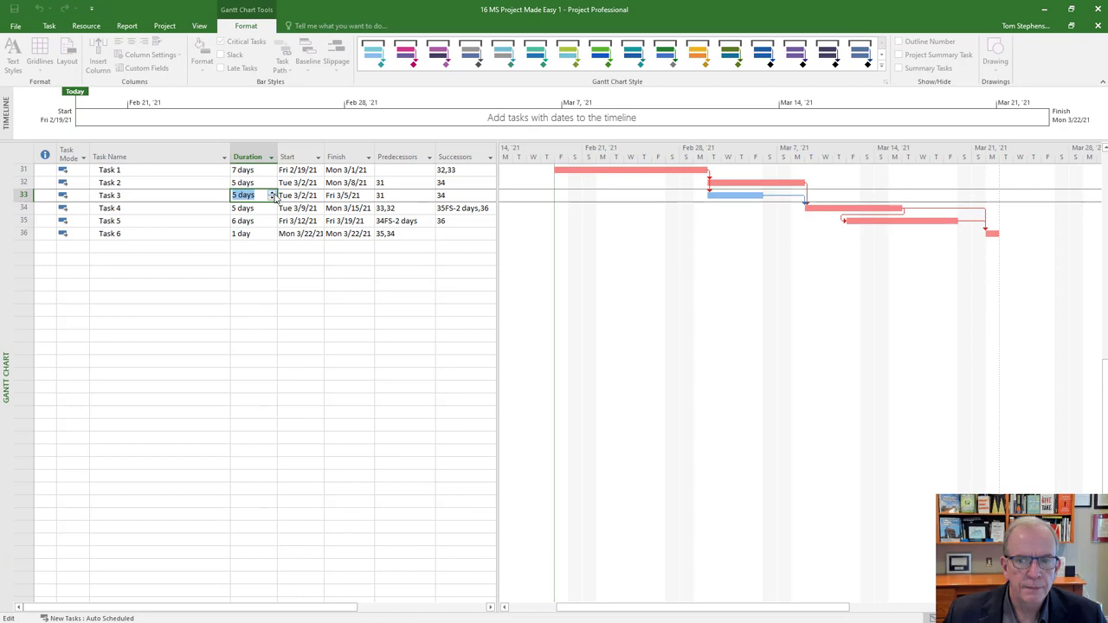
click(259, 286)
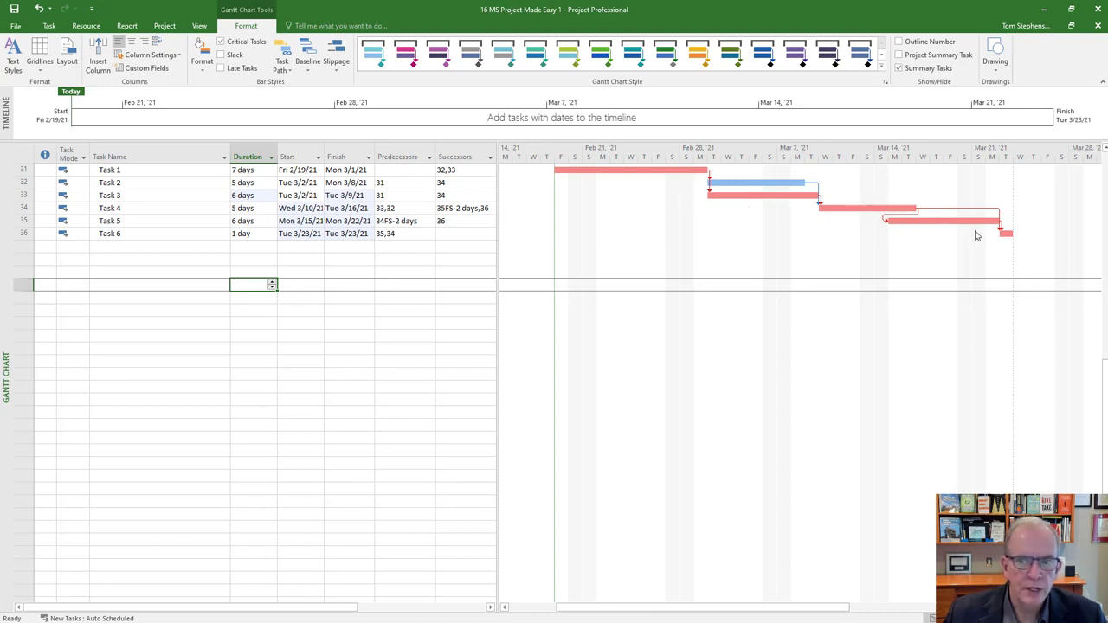
Reduce Task 3's duration to 5 days, apply it, and reduce it further to 4 days.
click(257, 196)
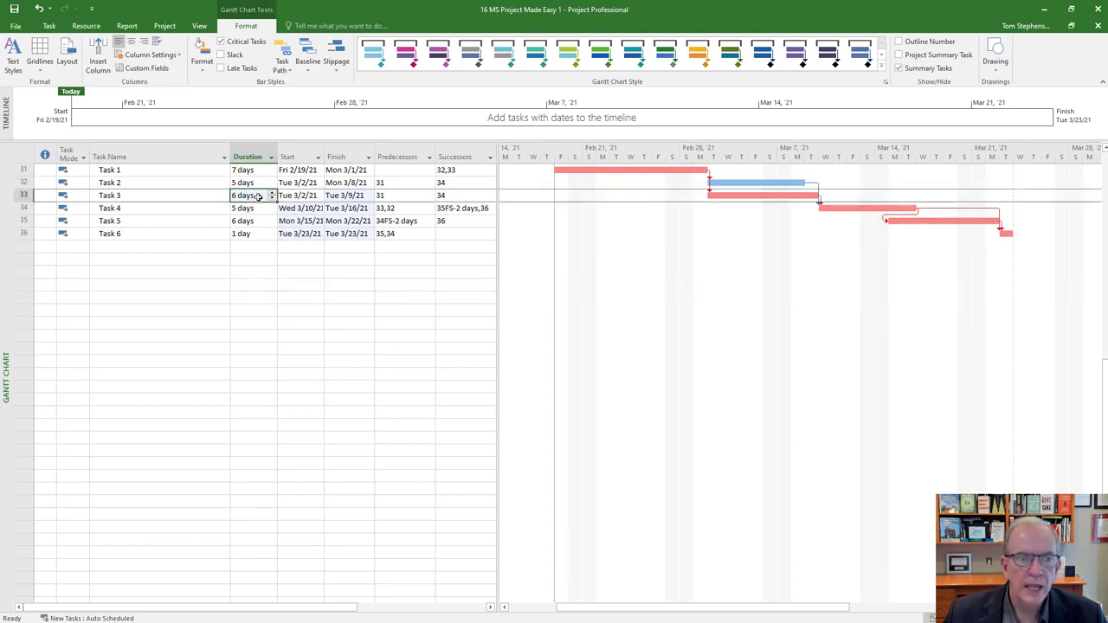
click(271, 198)
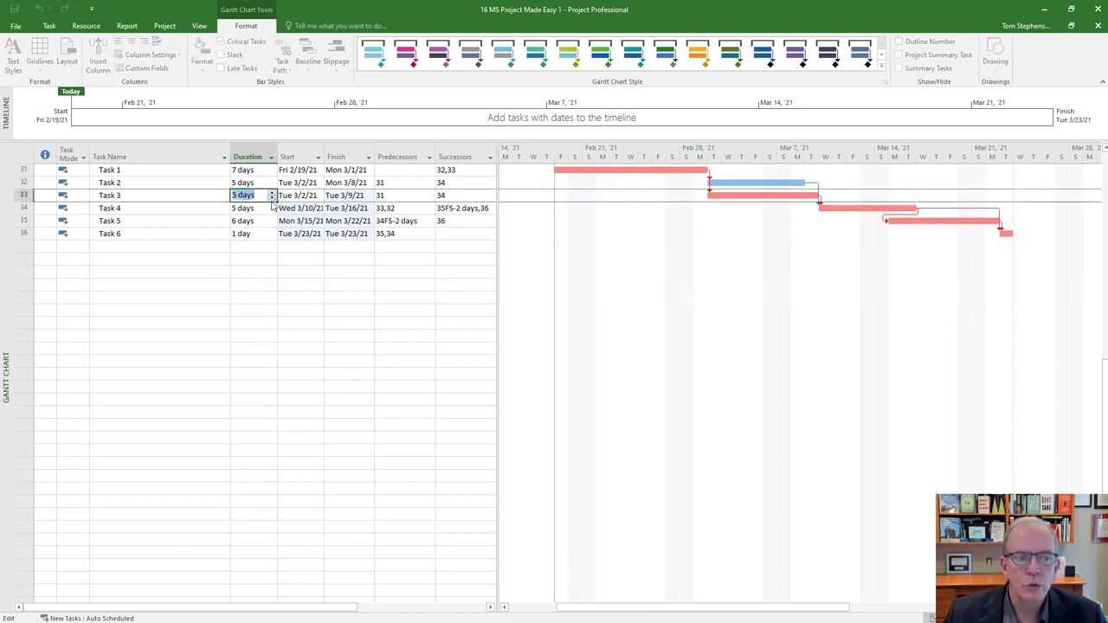
click(269, 267)
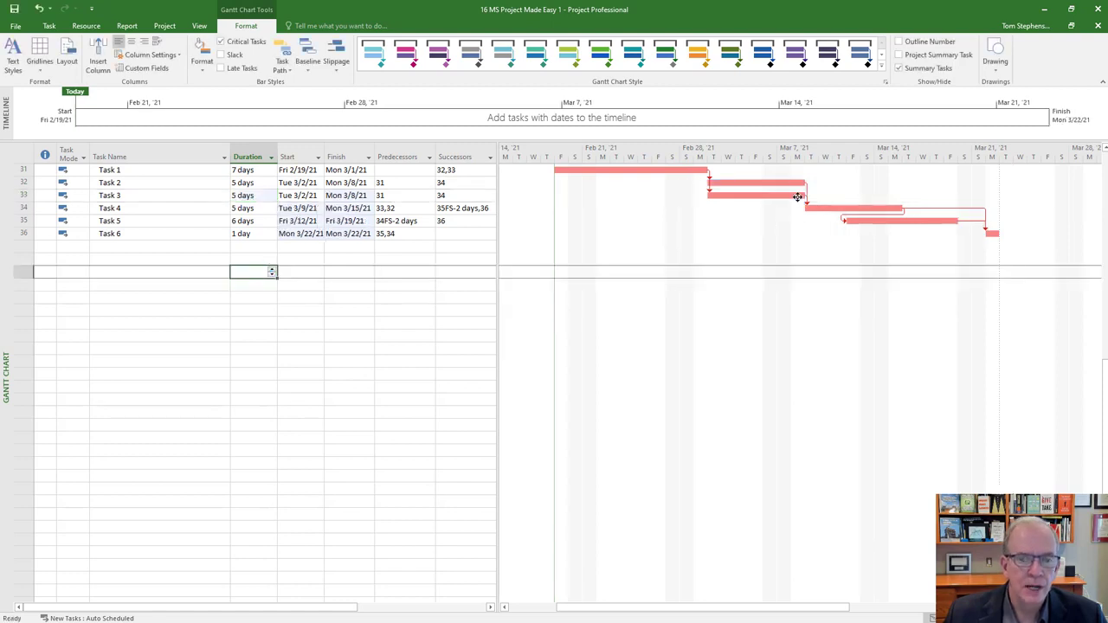
click(271, 199)
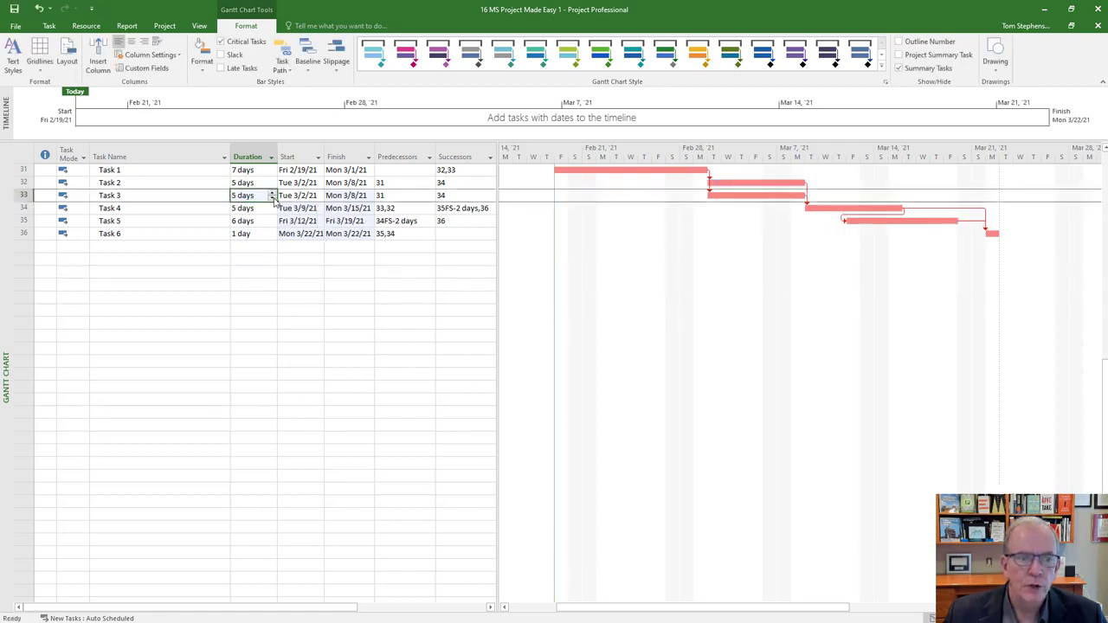
click(258, 246)
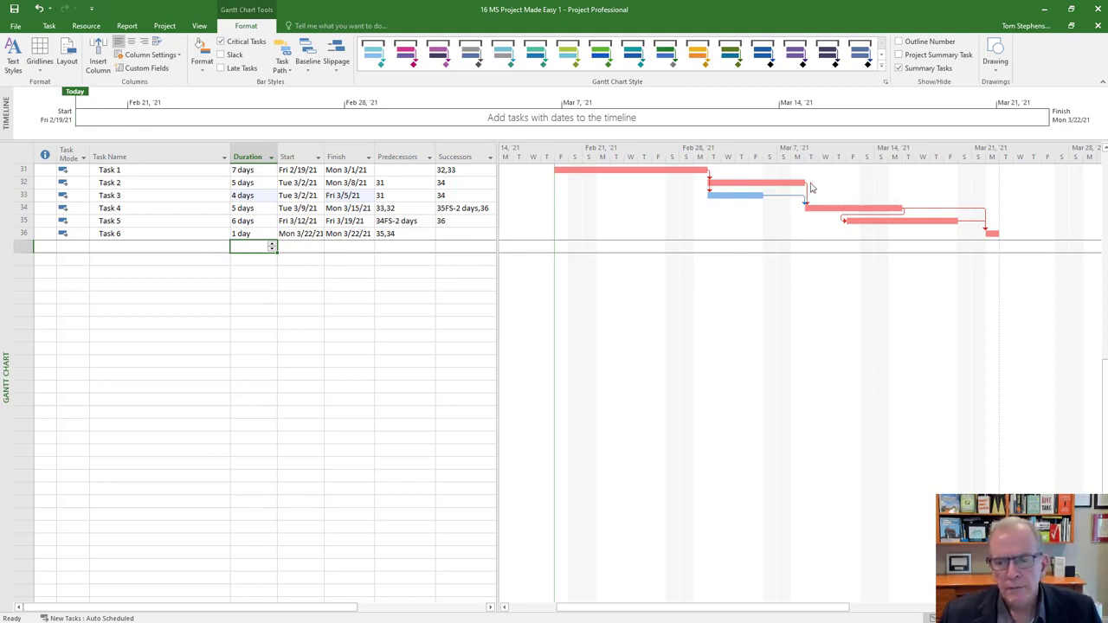
mouse_move(804, 203)
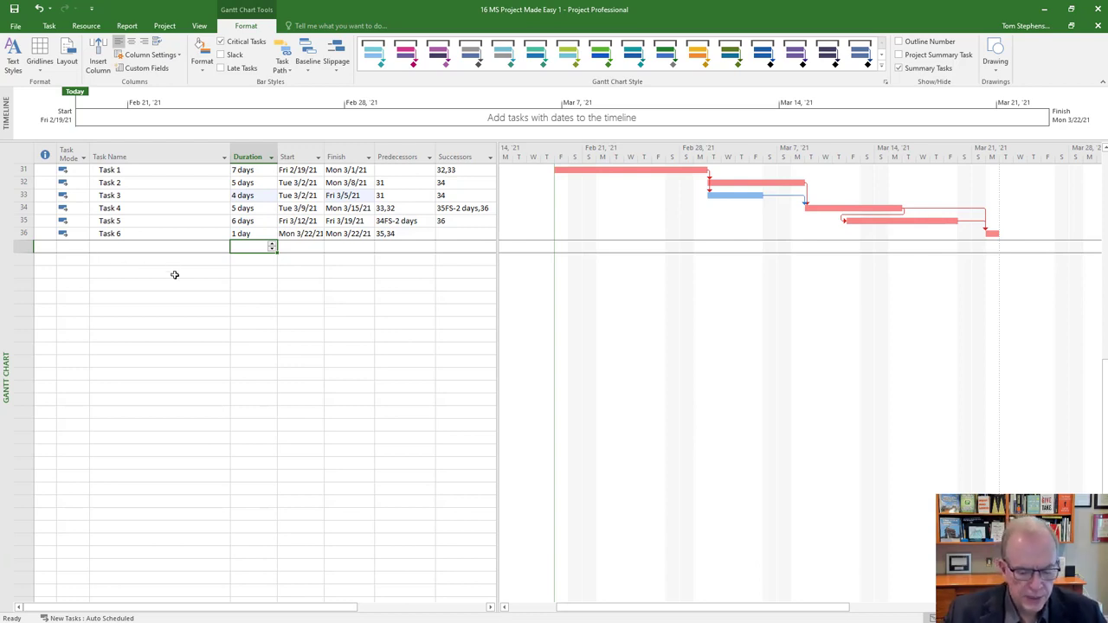
Add a new task named Task 7 in the row directly below Task 6.
text(Tas)
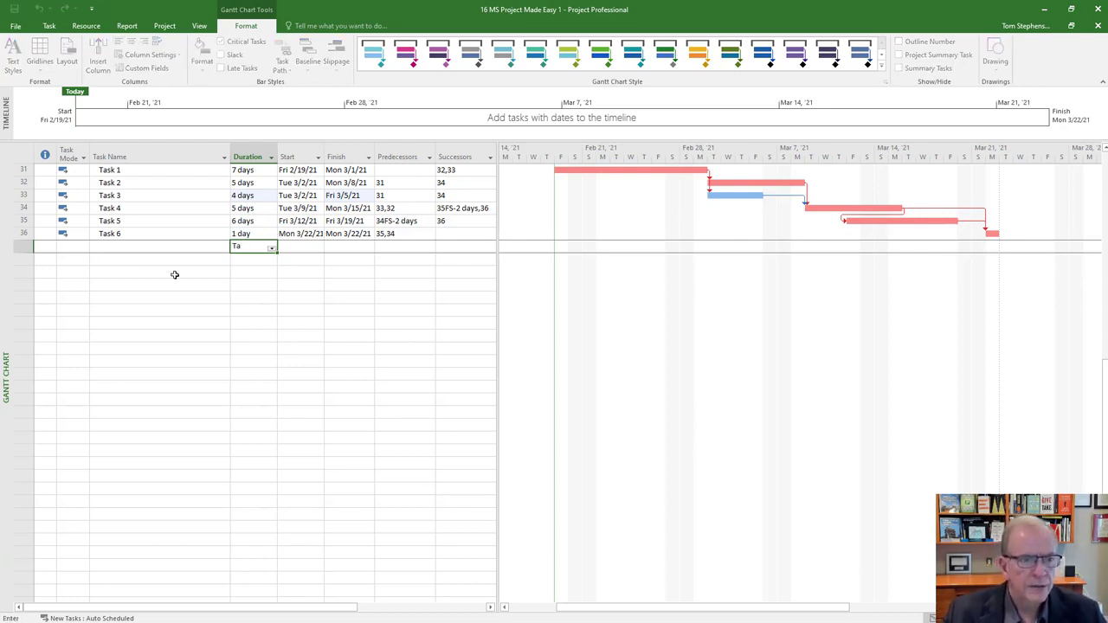
key(BackSpace)
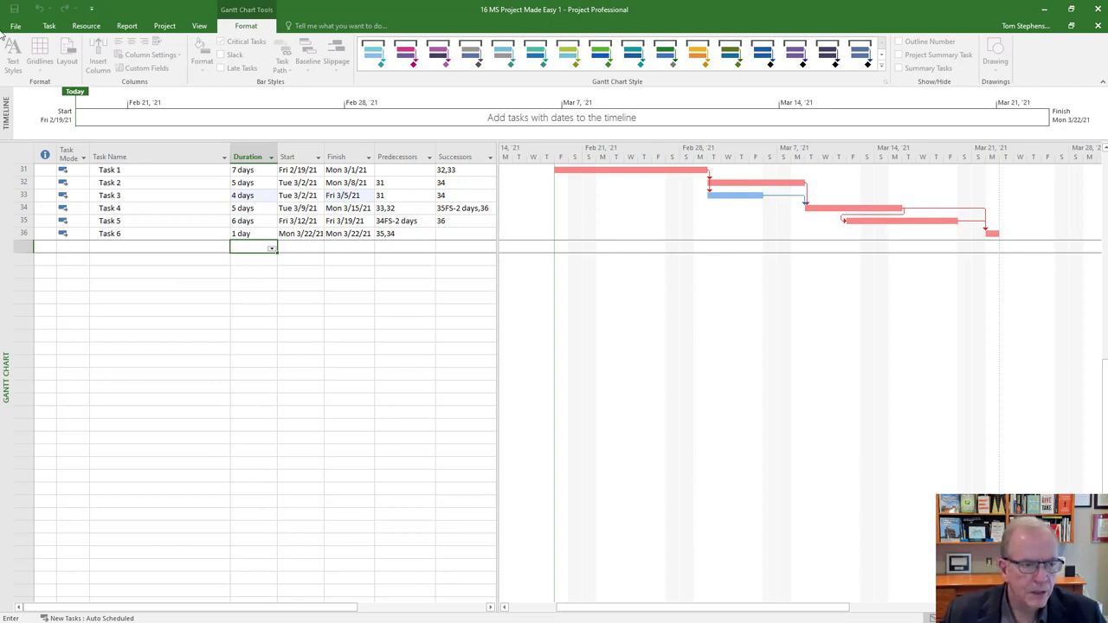
click(165, 245)
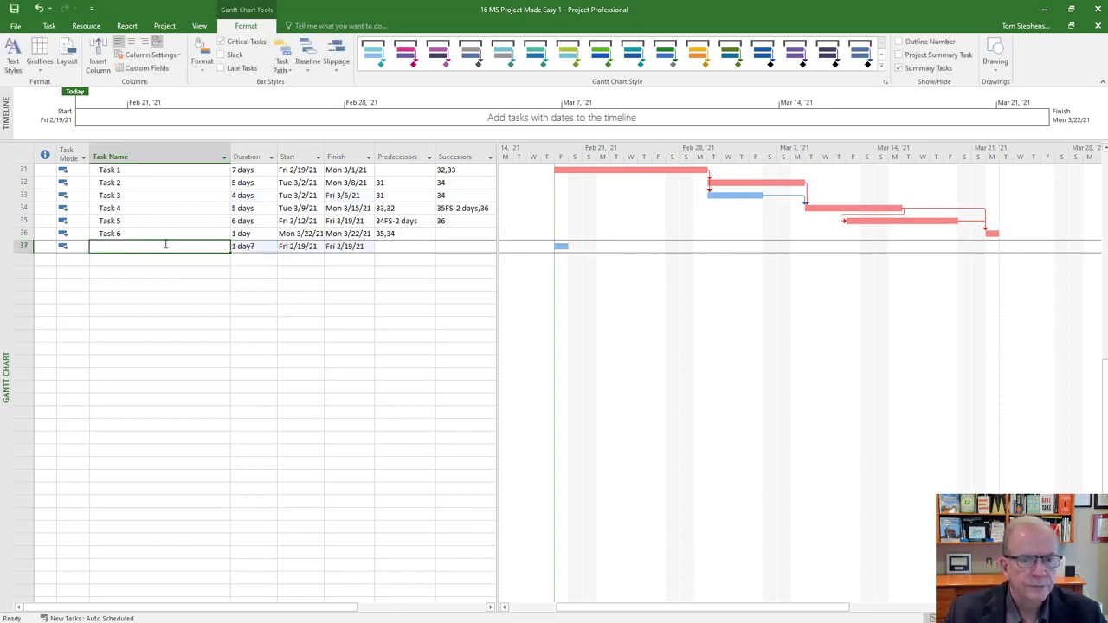
text(Task)
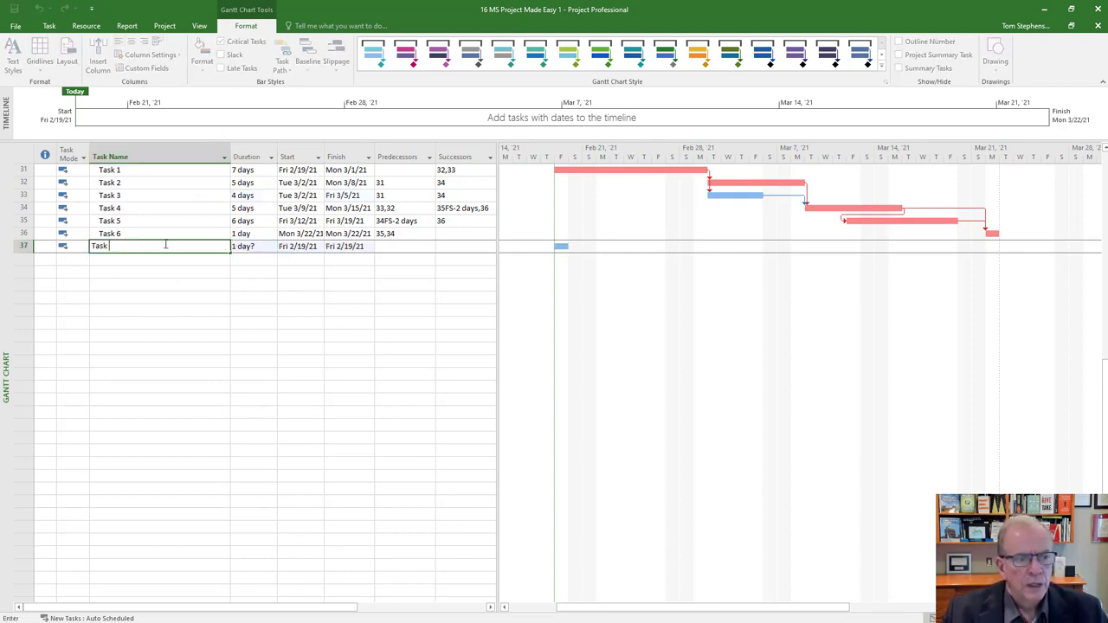
text( 7)
key(Return)
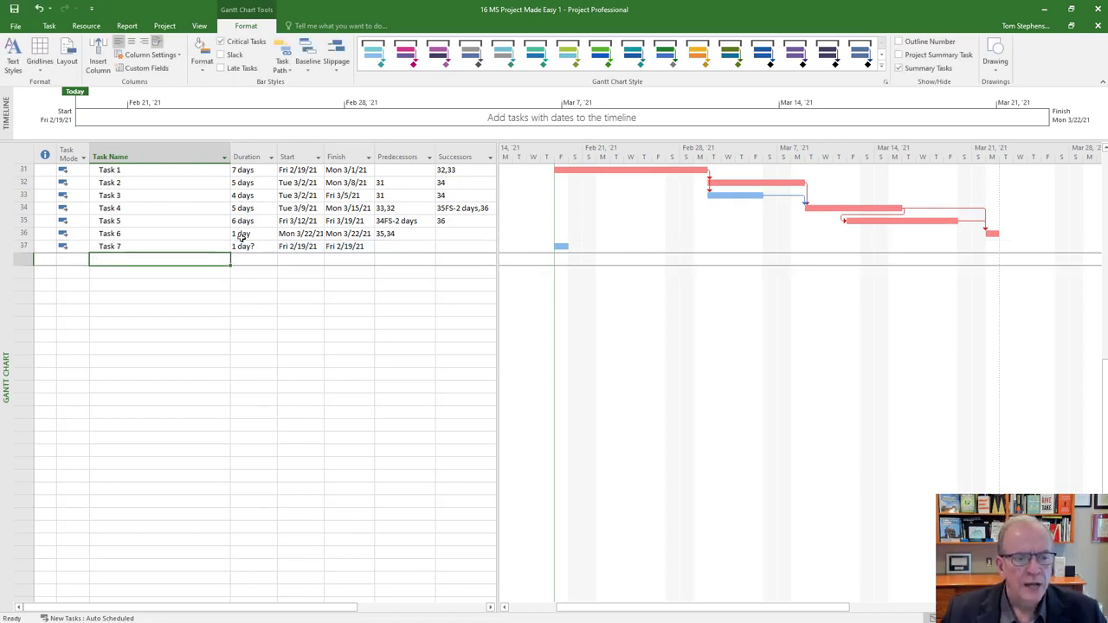
Set Task 7's duration to 3 days.
click(252, 247)
click(271, 243)
click(272, 243)
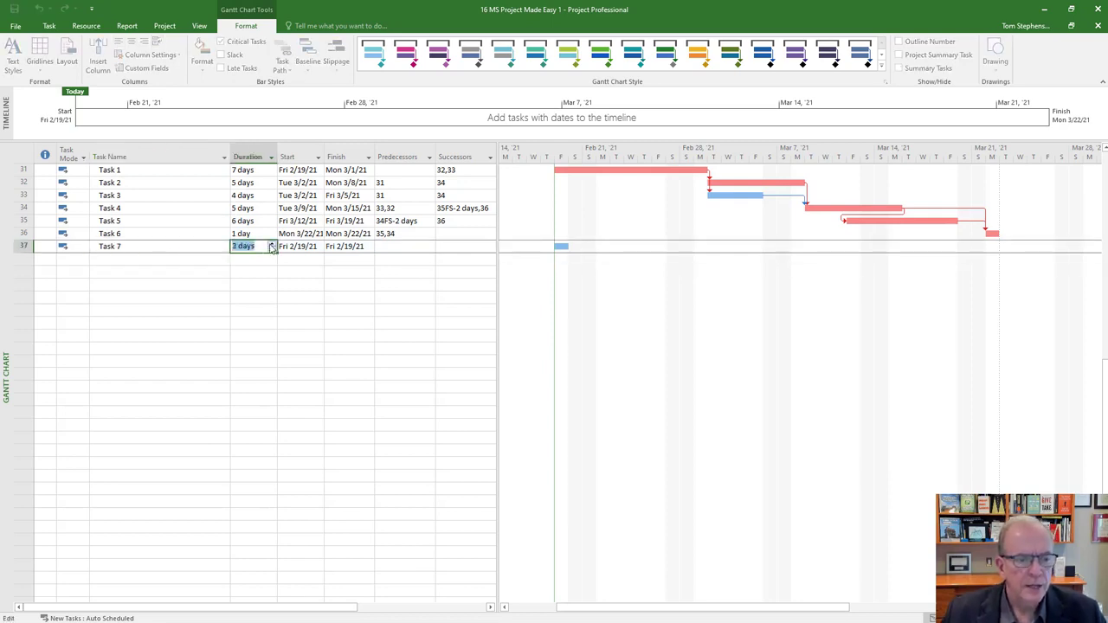
click(237, 272)
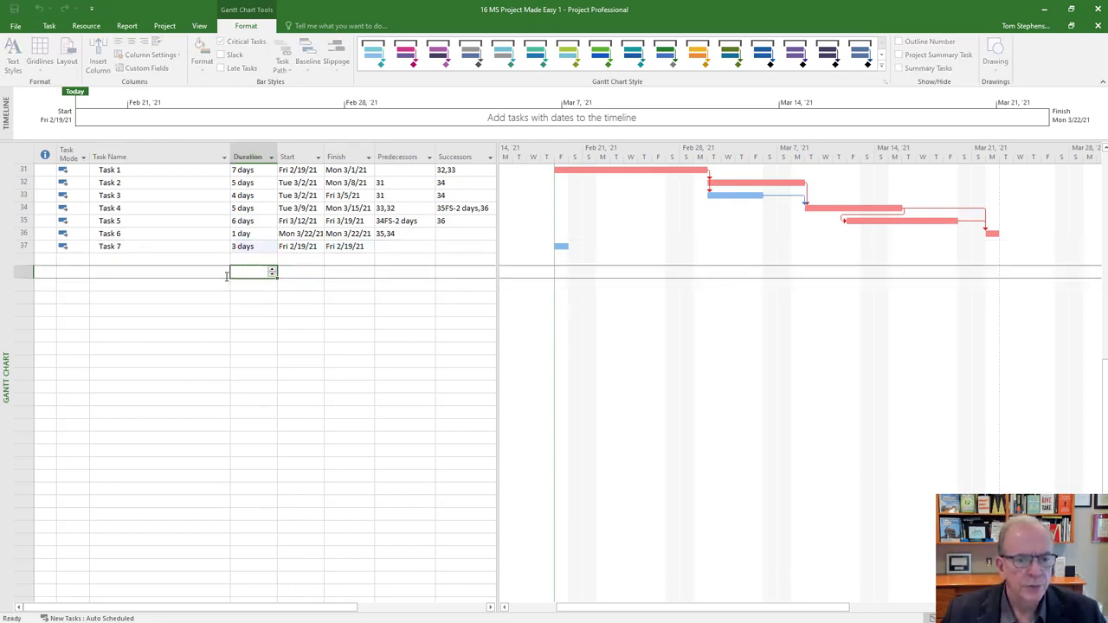
Make Task 6 a predecessor of Task 7 with a Finish-to-Finish (FF) link.
double_click(136, 248)
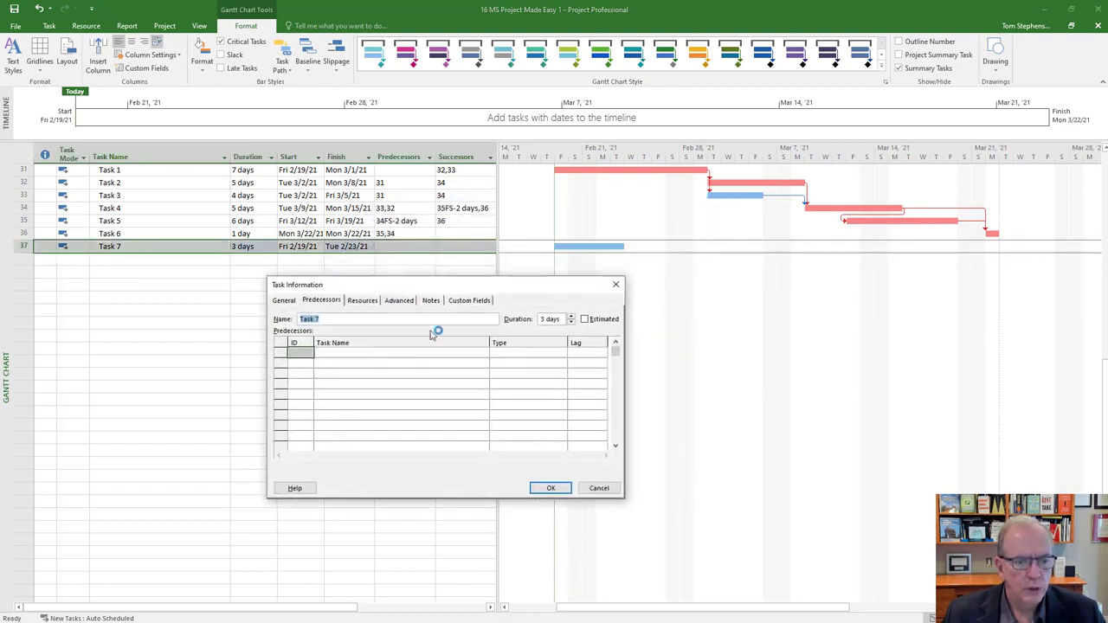
click(404, 355)
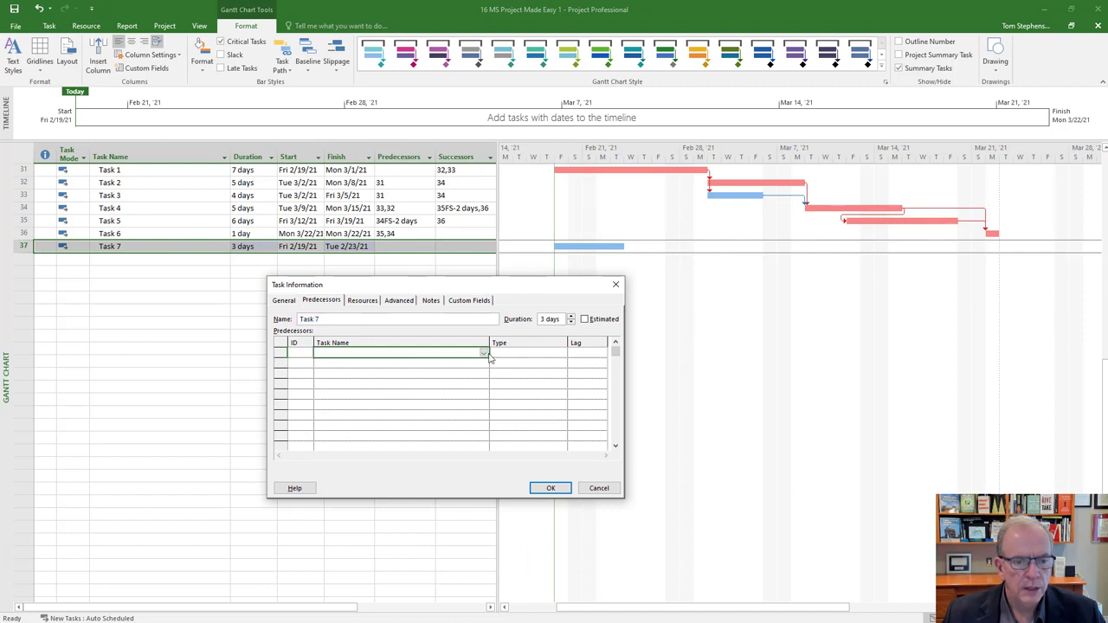
click(484, 354)
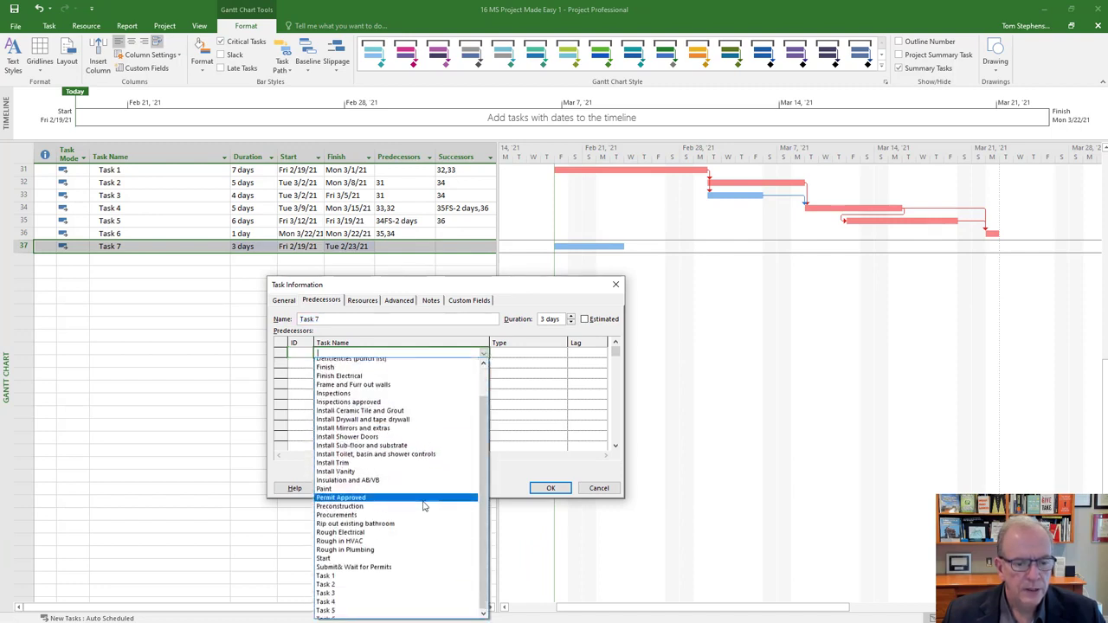
click(340, 615)
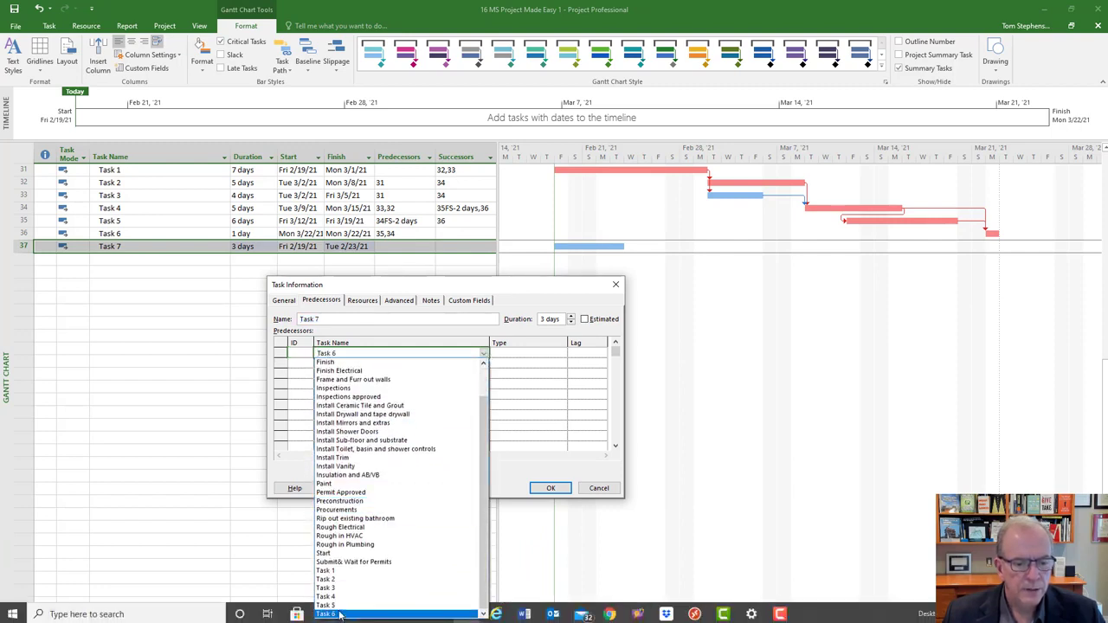
click(340, 615)
click(536, 354)
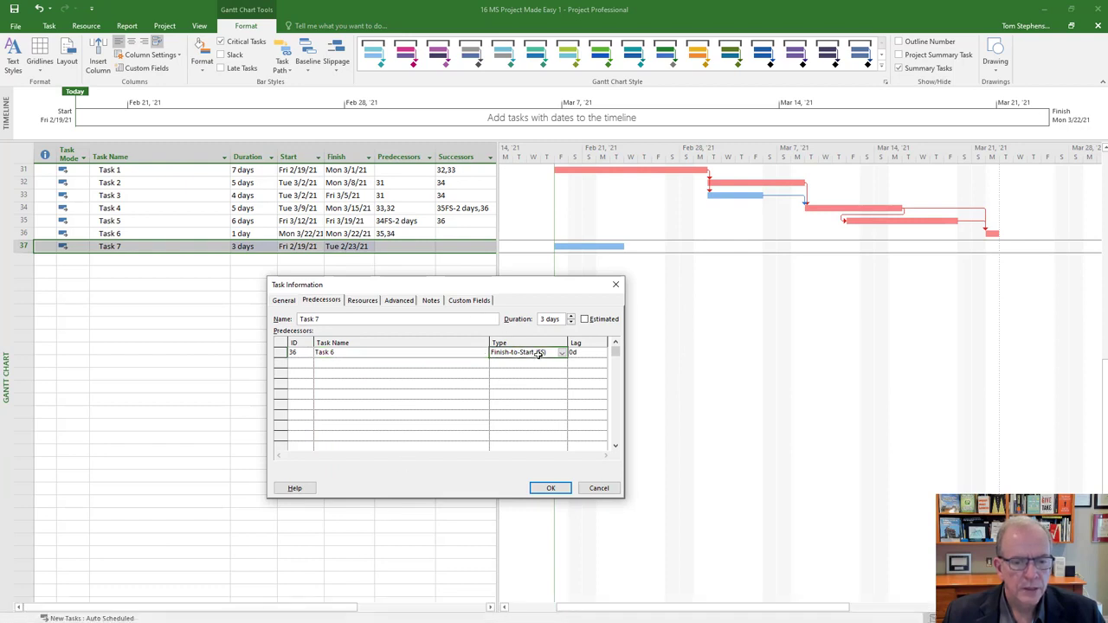
click(561, 353)
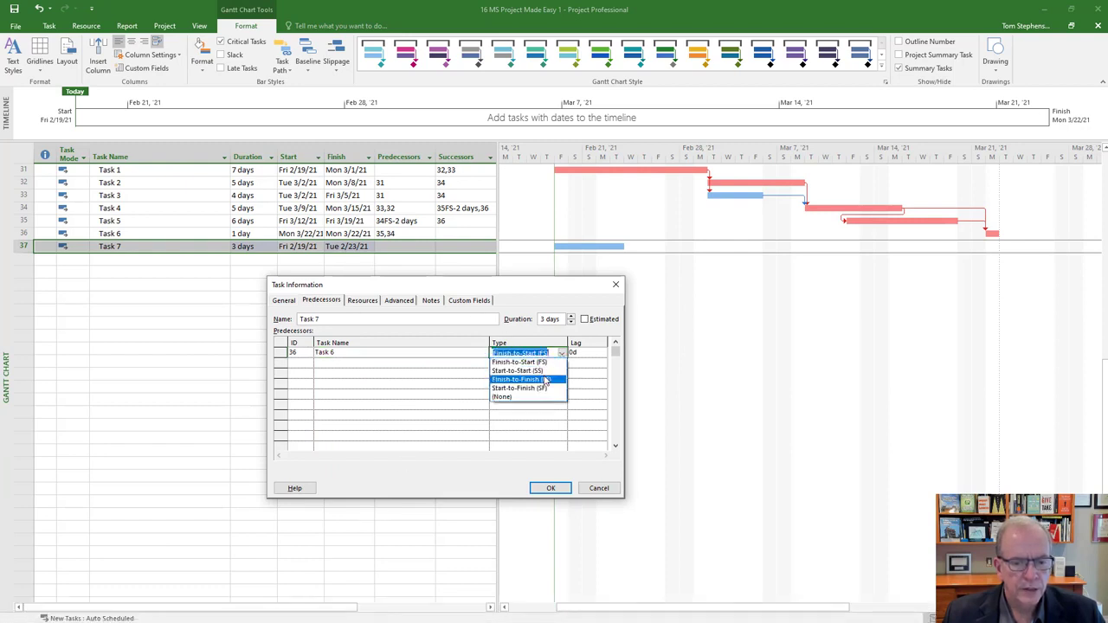
click(545, 380)
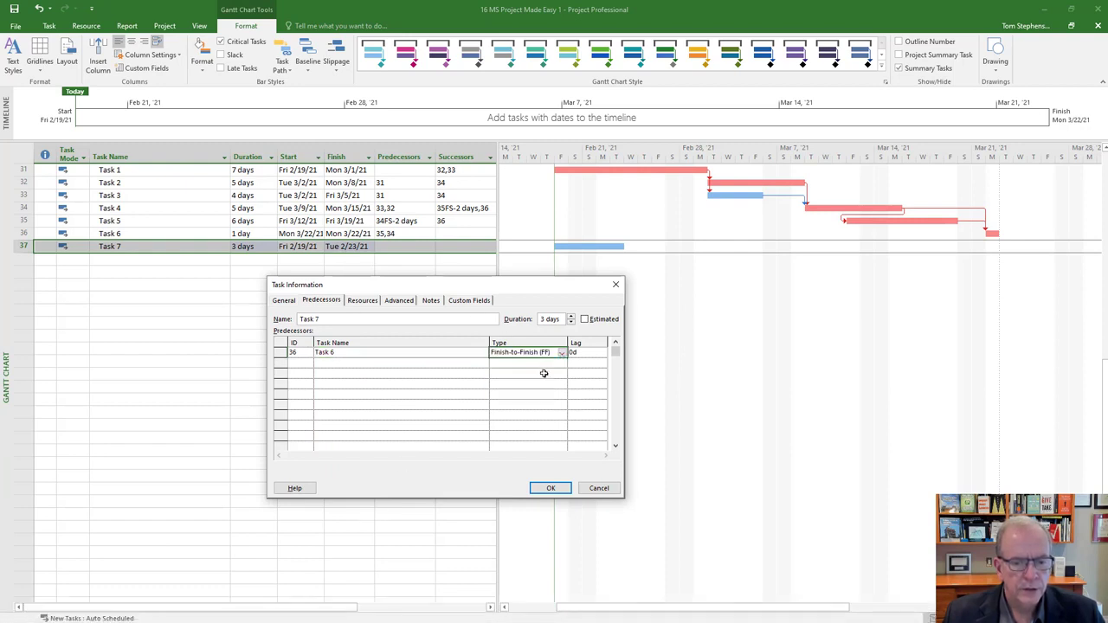
click(536, 489)
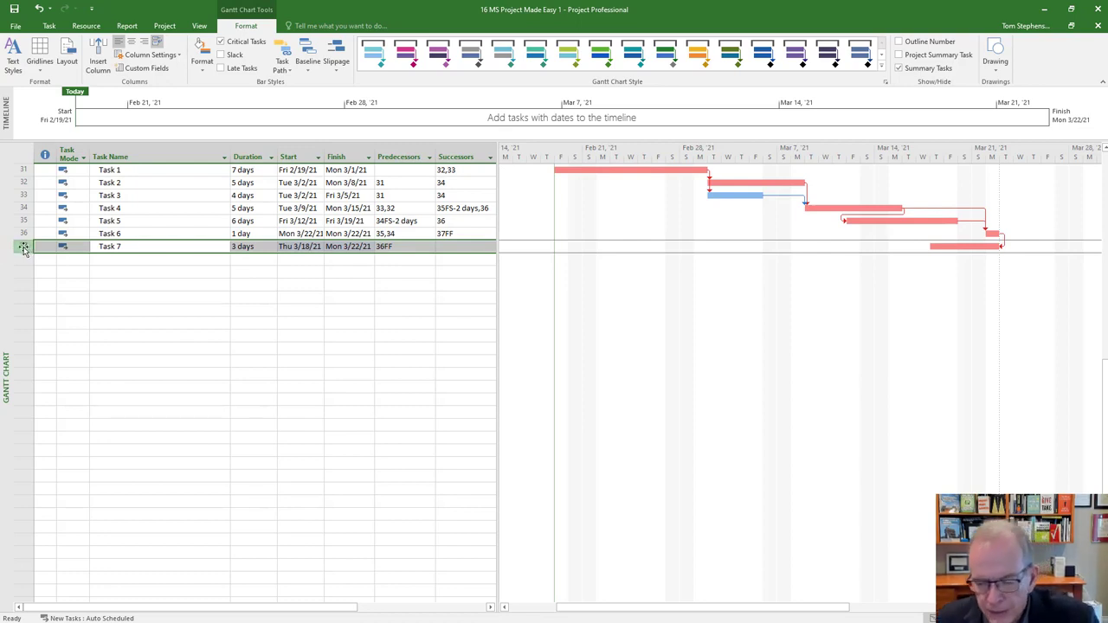
Delete Task 7 from the task list.
key(Delete)
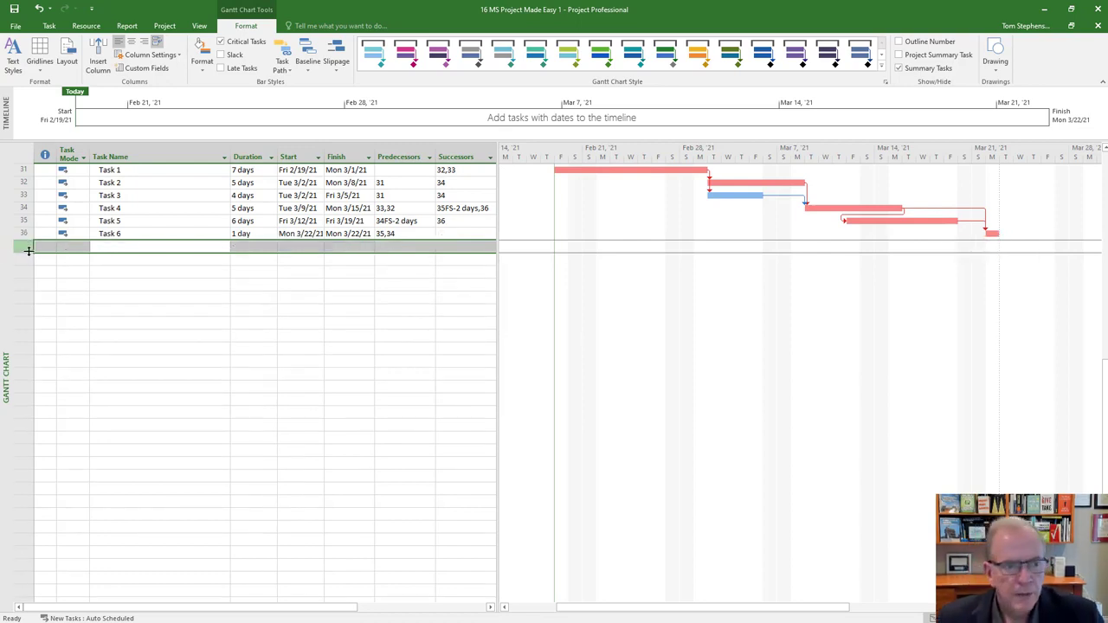
click(139, 272)
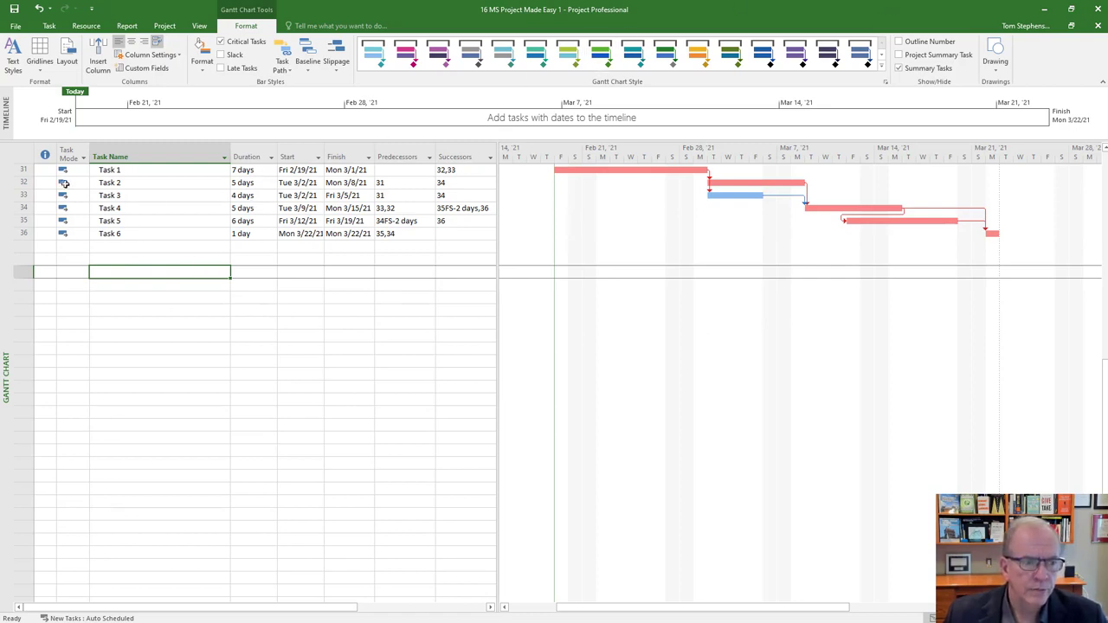
Copy the task names Task 1 to Task 6 and paste them below the originals, leaving row 37 blank.
drag(121, 172, 119, 229)
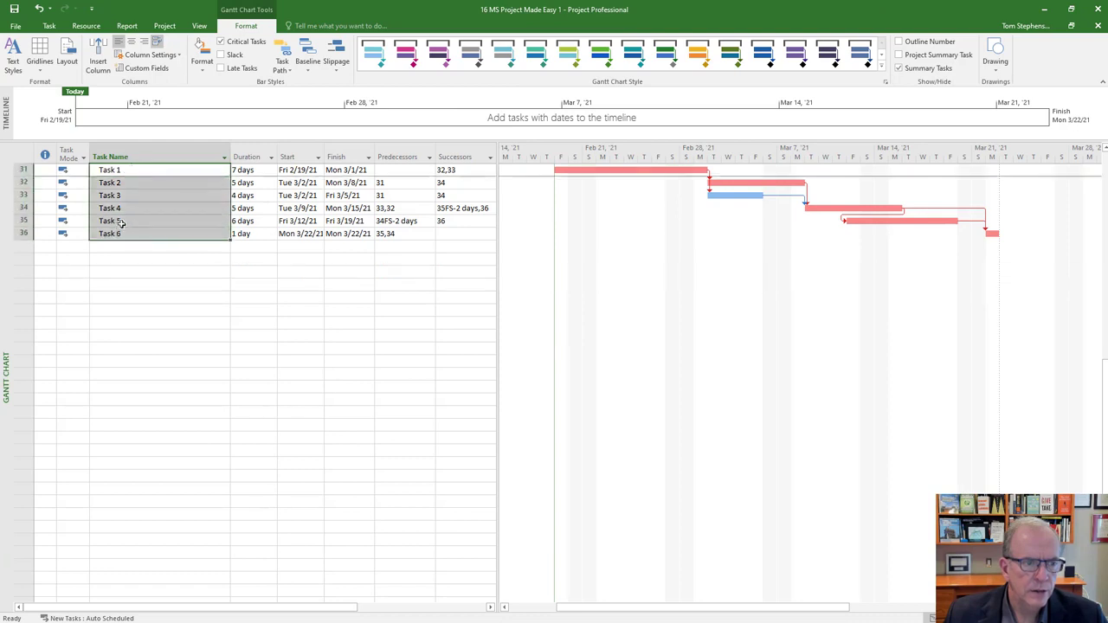
right_click(120, 222)
click(123, 248)
click(121, 260)
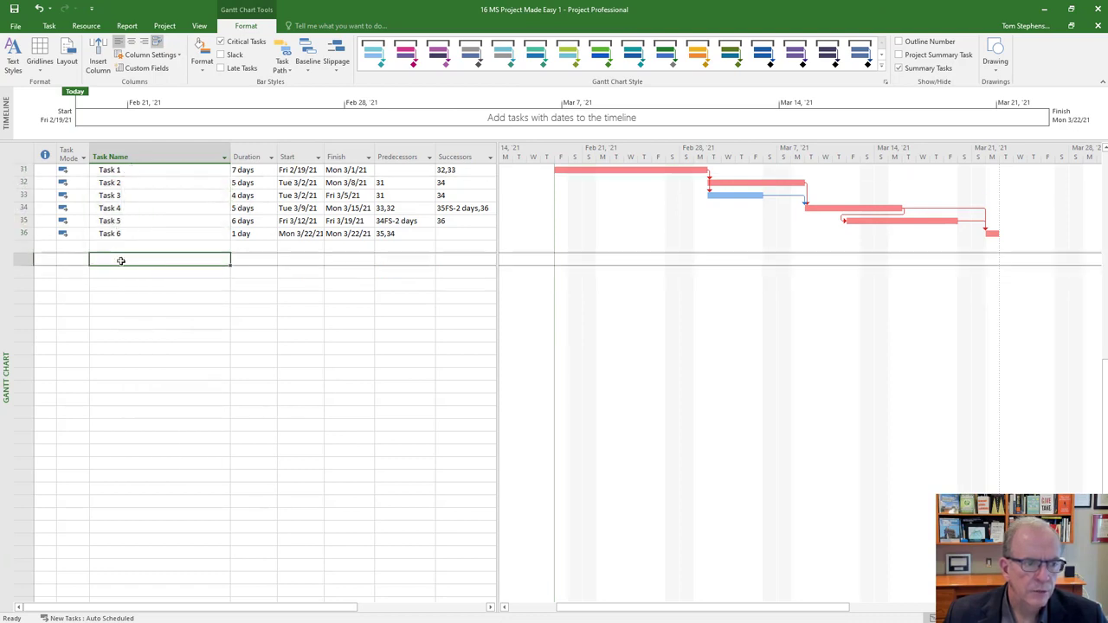
click(123, 249)
right_click(126, 250)
key(Escape)
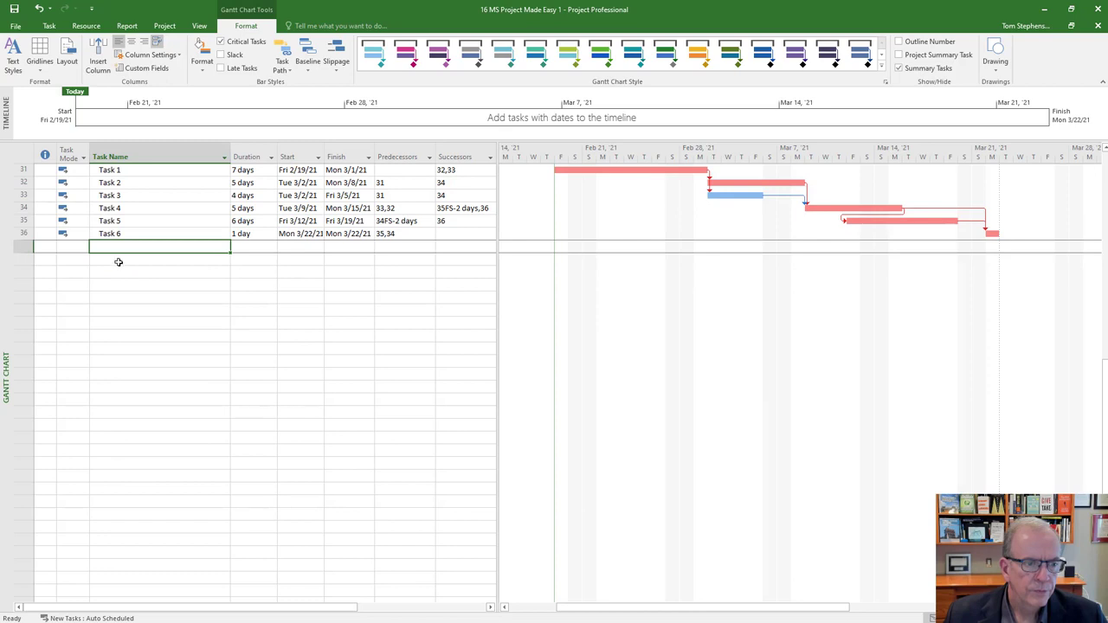
click(119, 260)
right_click(118, 259)
click(133, 302)
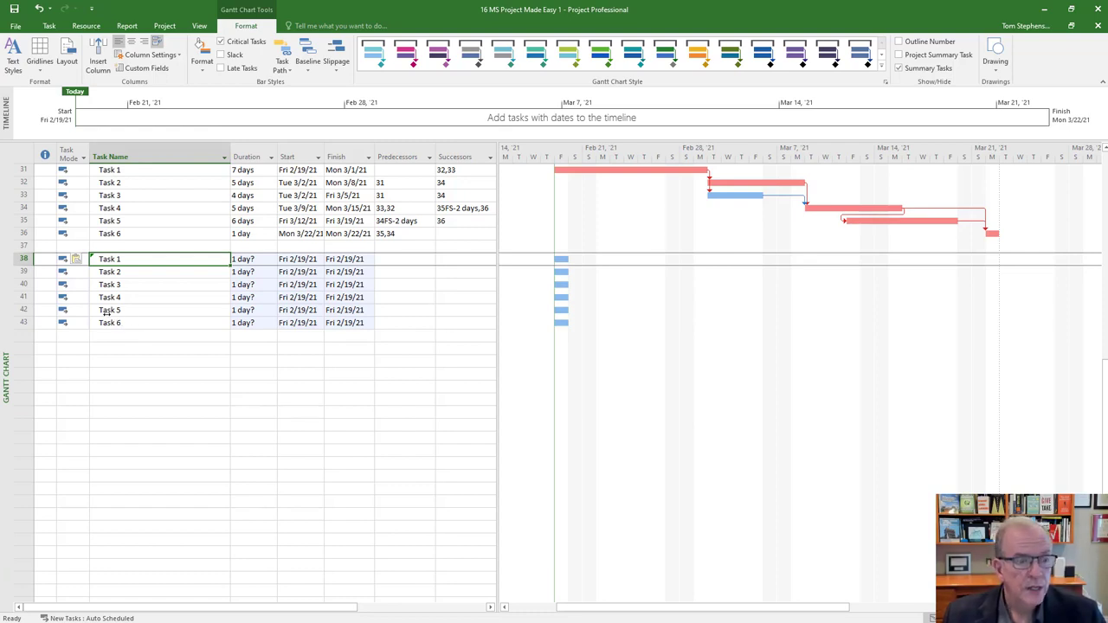
Set the durations of the copied Task 1 and Task 2 to 5 days each.
click(262, 260)
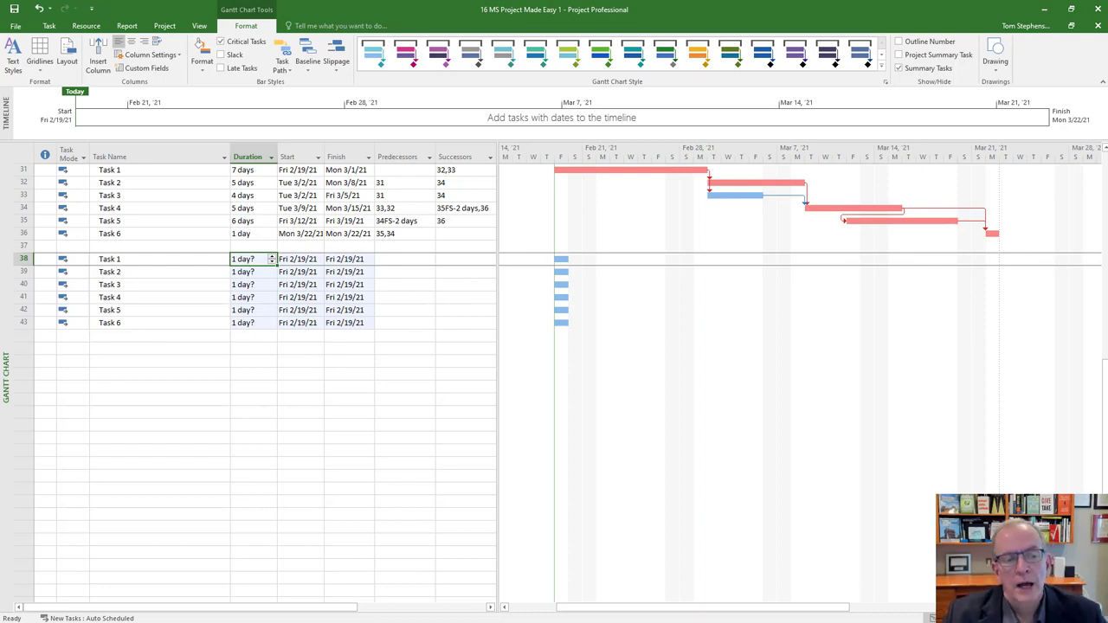
text(1)
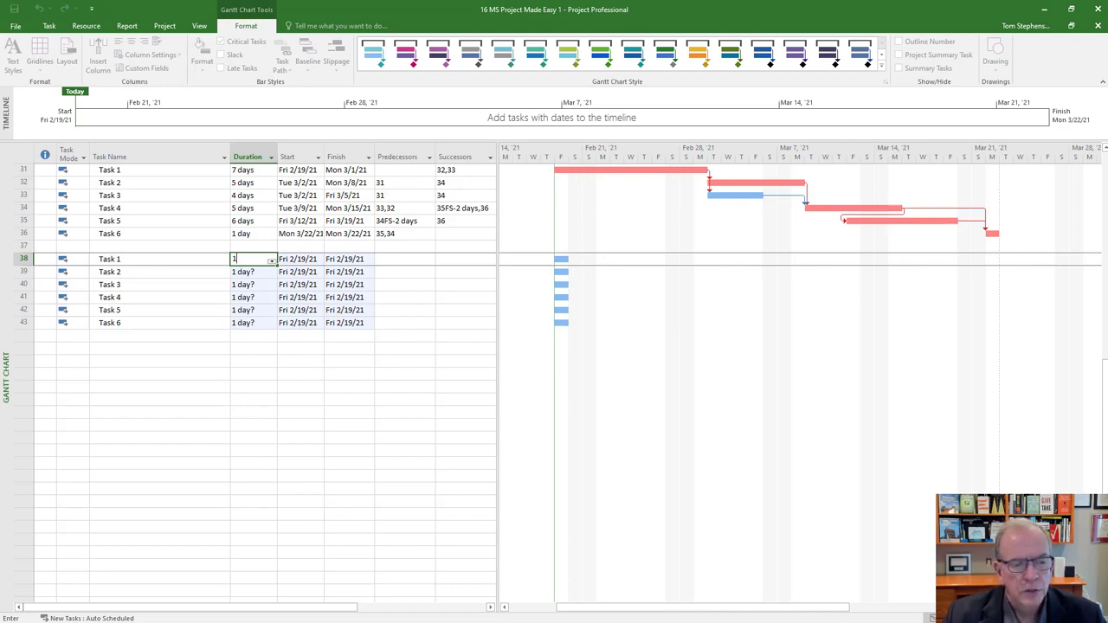
key(Return)
key(Up)
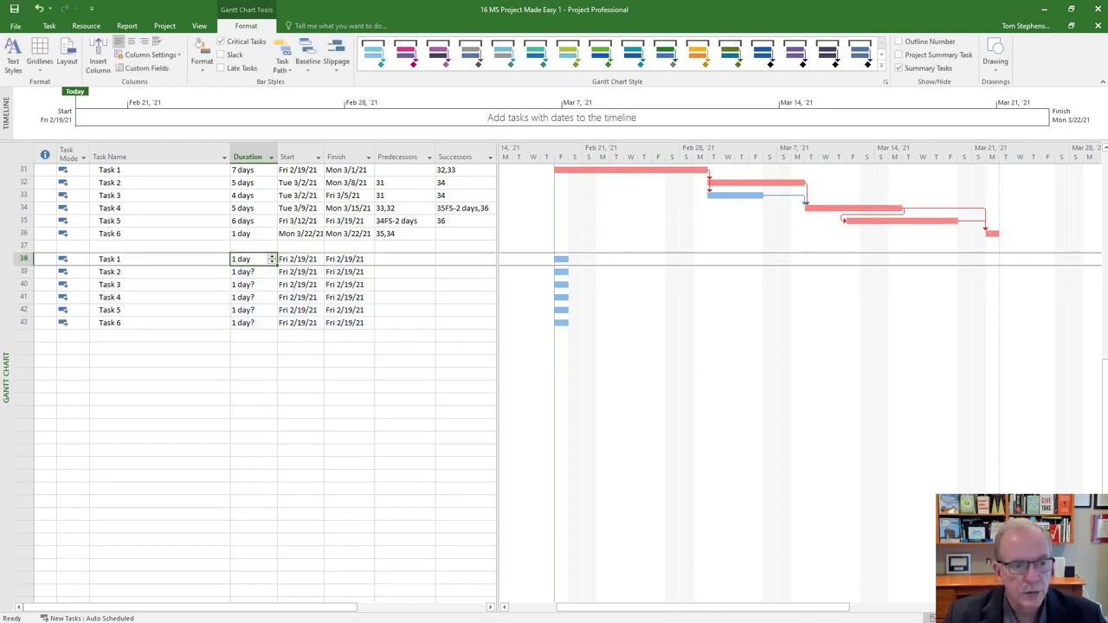
text(5 days)
key(Return)
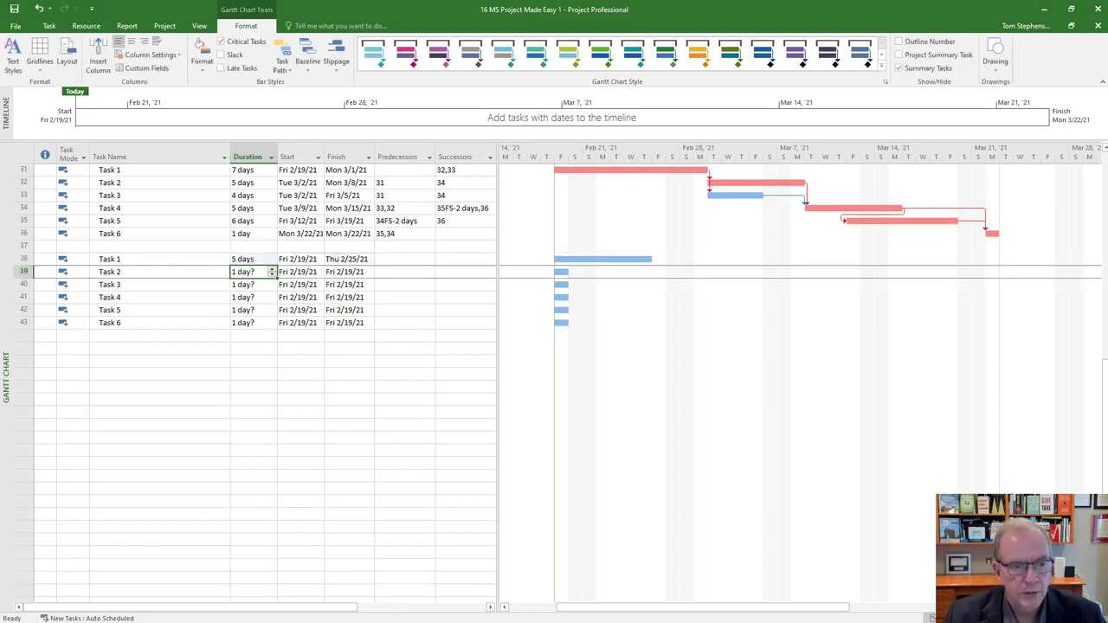
text(5d)
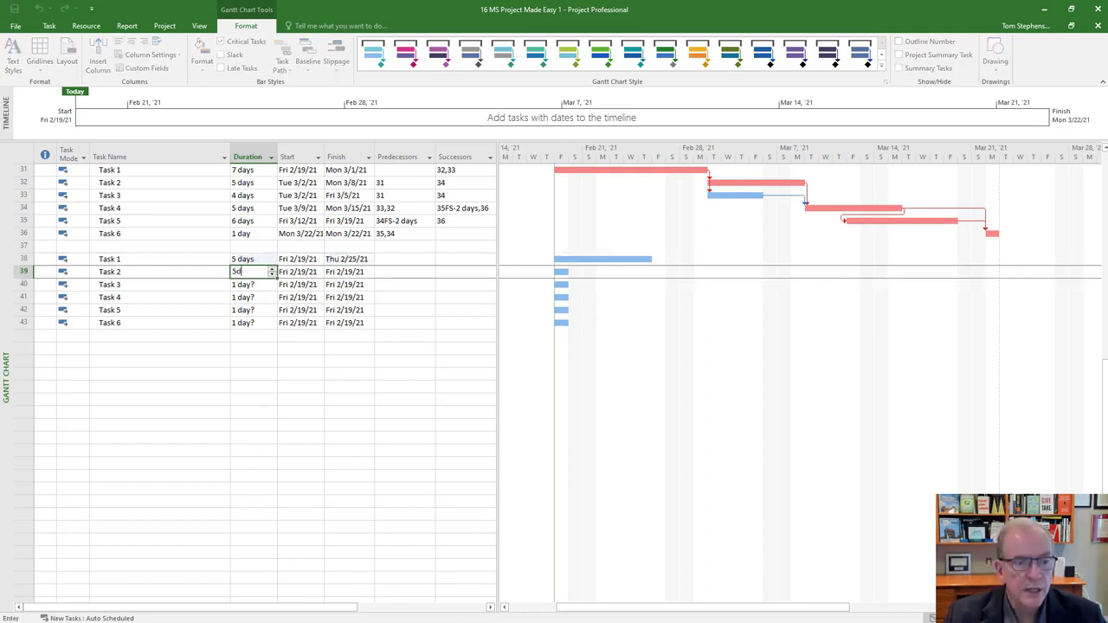
key(Return)
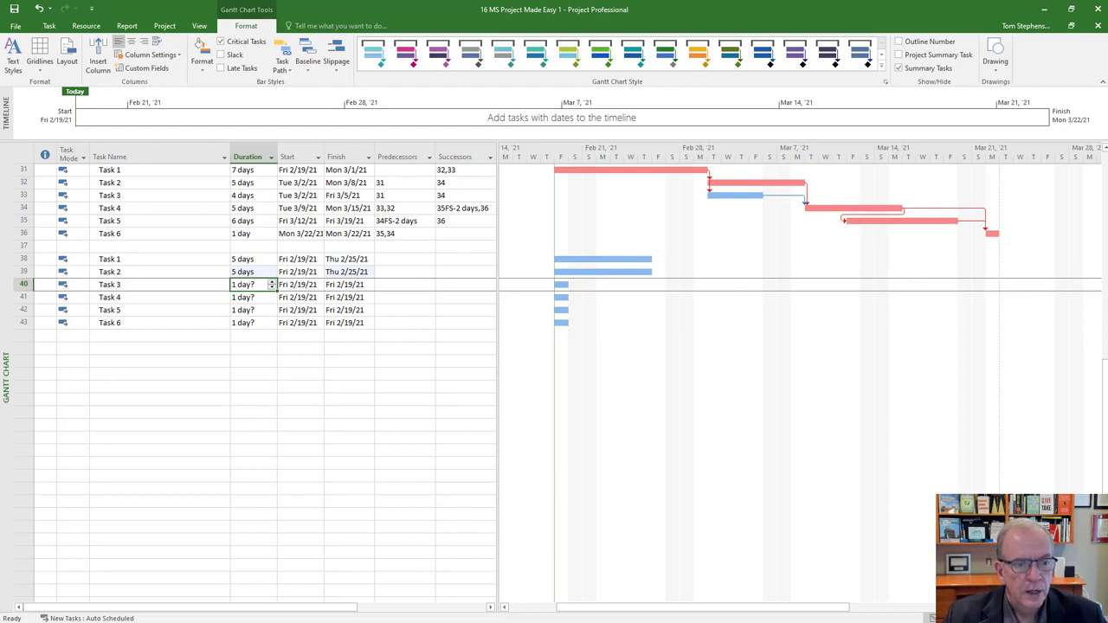
Set the copied Task 3's duration to 5 hours and the copied Task 4's duration to 5 minutes.
text(5 )
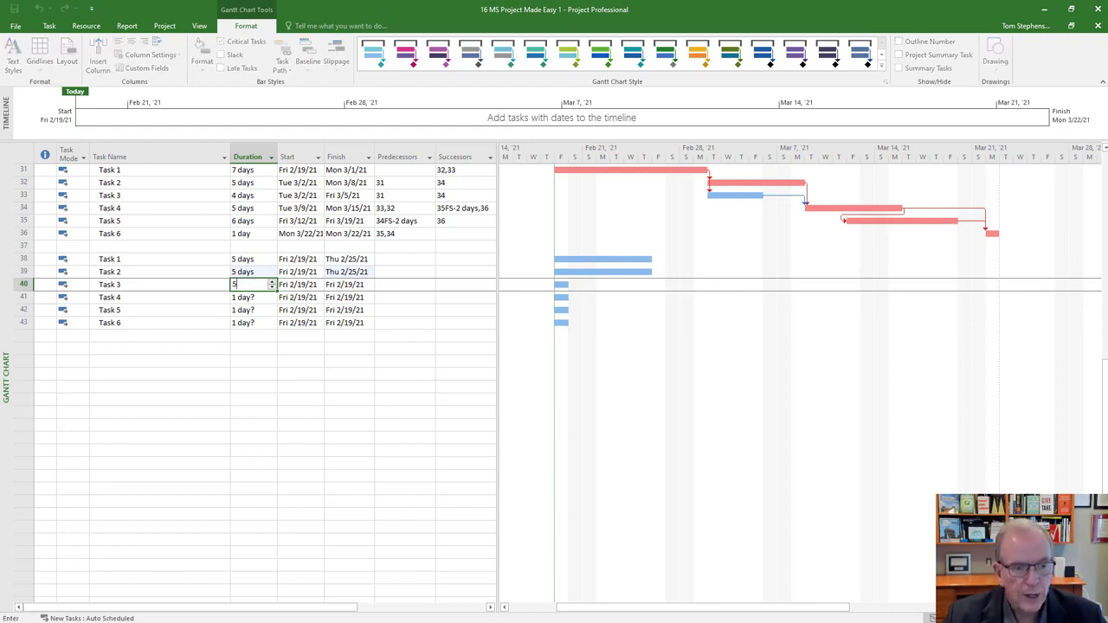
text(h)
key(Return)
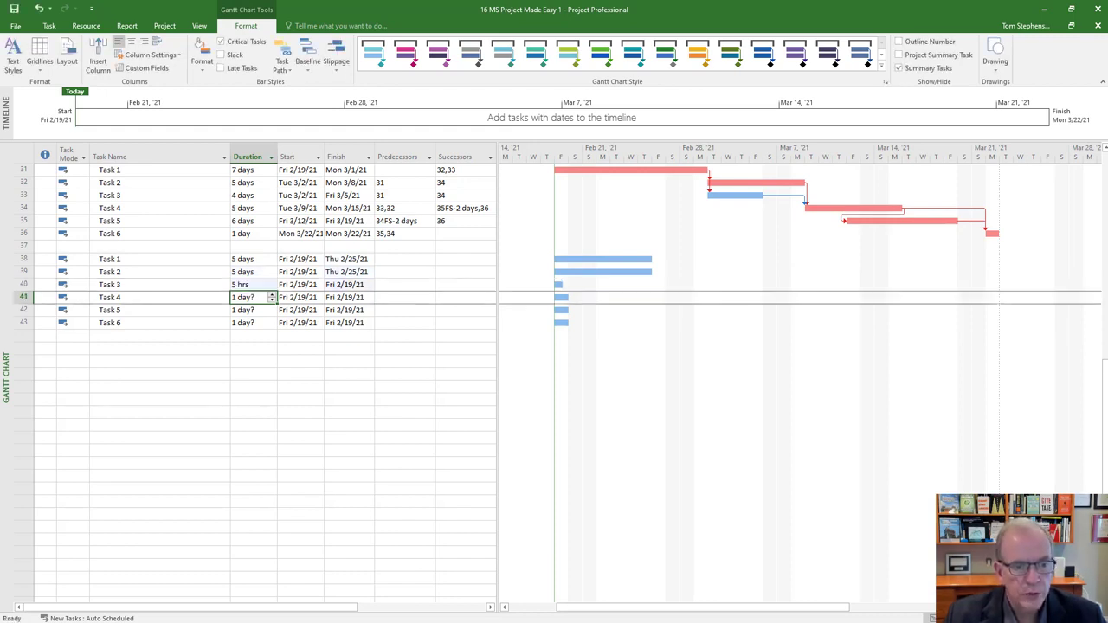
text(5m)
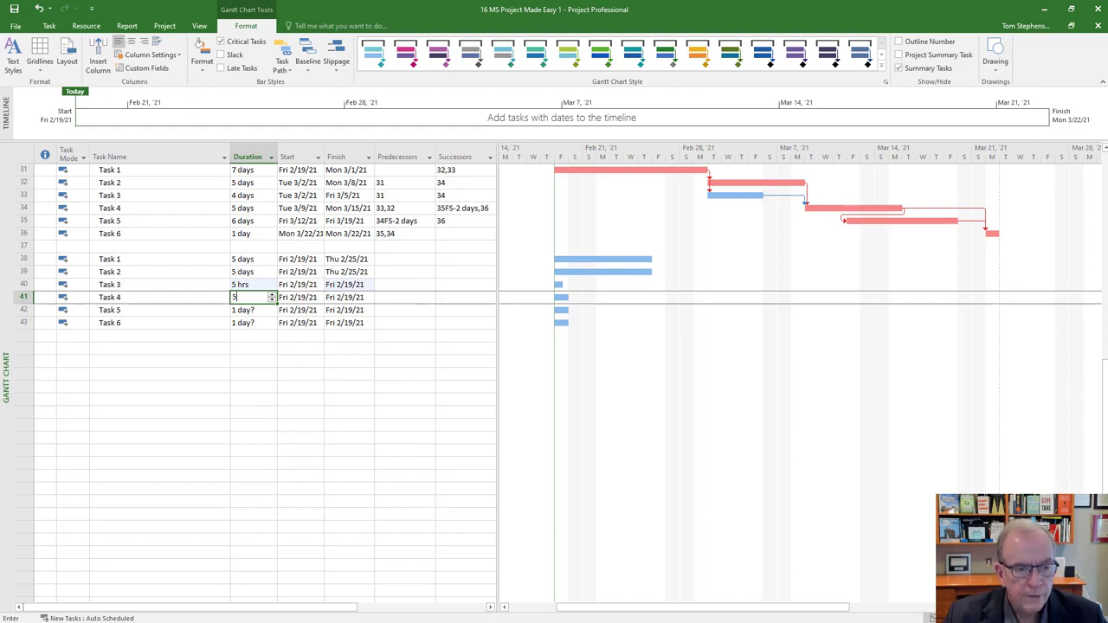
key(Return)
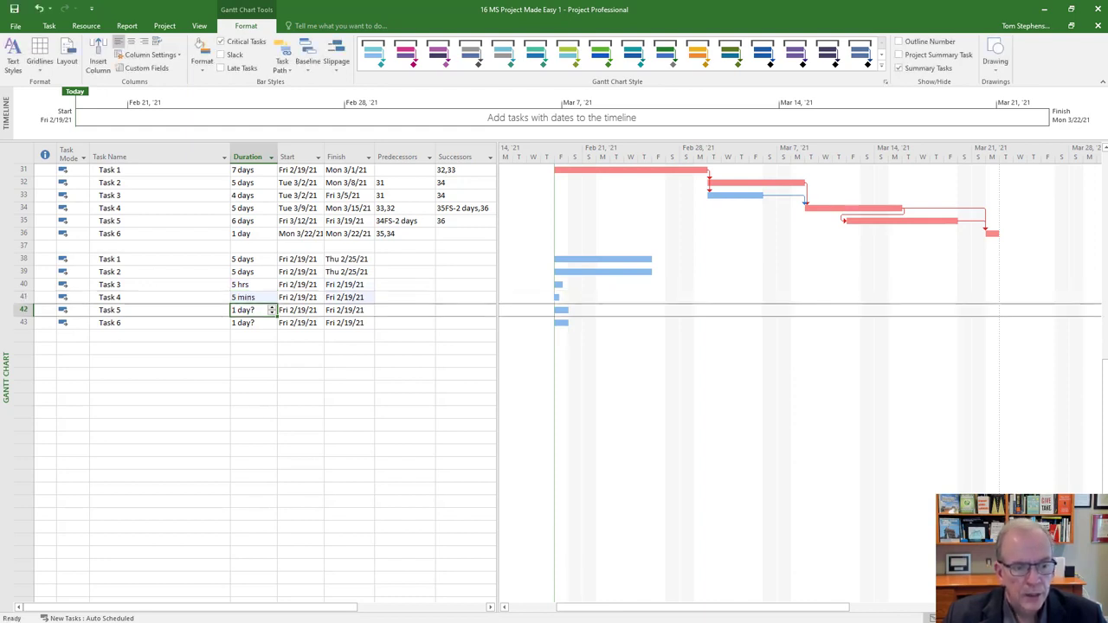
Set the durations of the copied Task 5 to 5 weeks and the copied Task 6 to 5 months.
text(5)
key(Return)
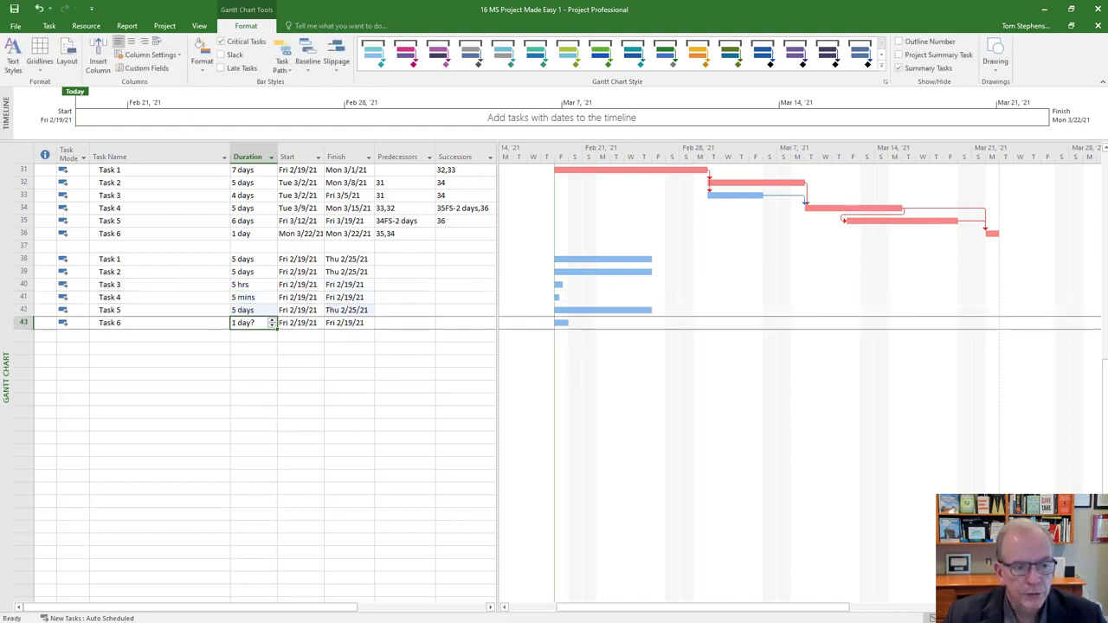
key(Up)
text(5)
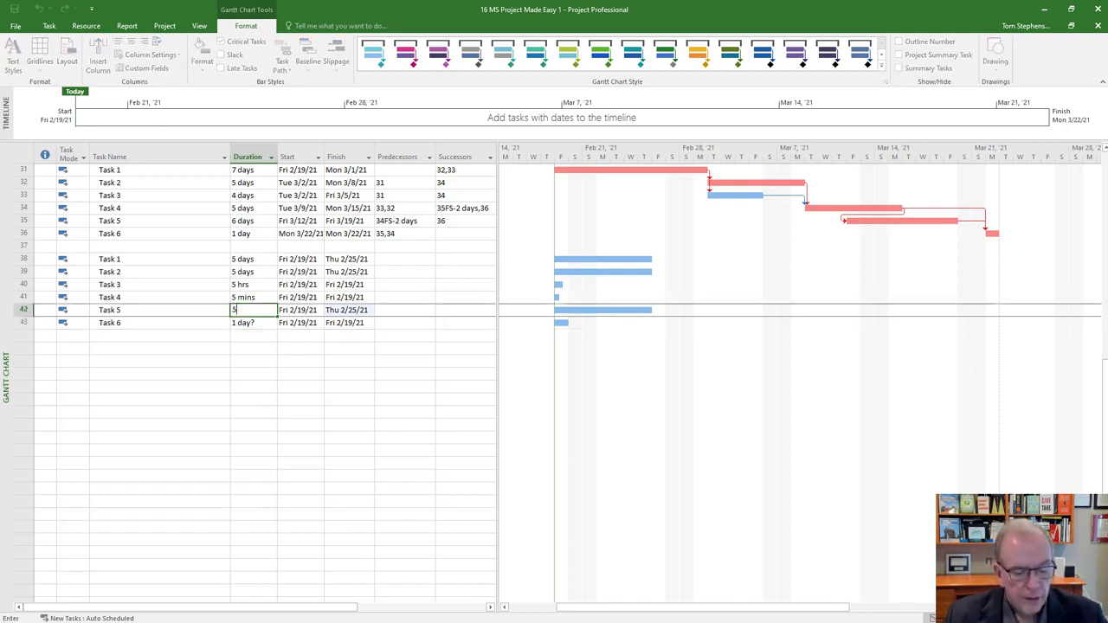
key(Return)
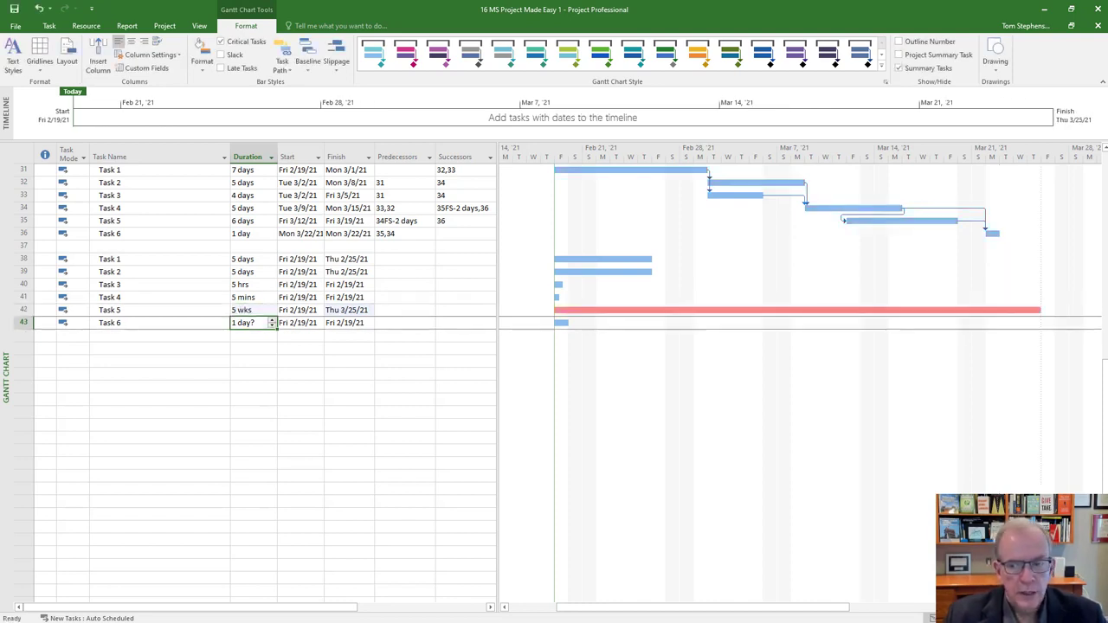
text(5mo)
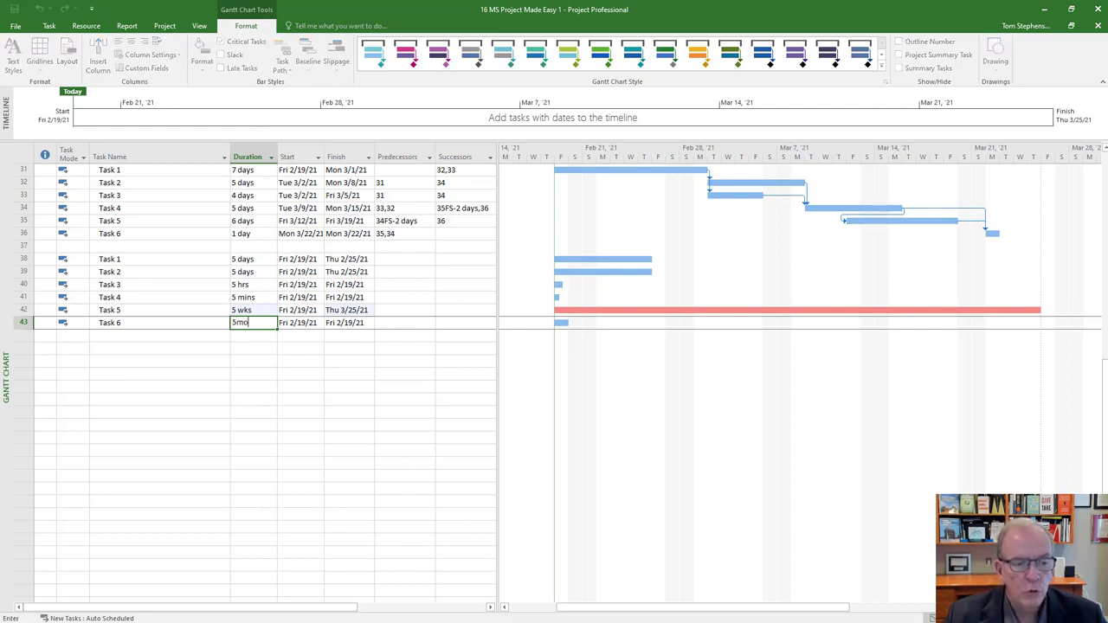
key(Return)
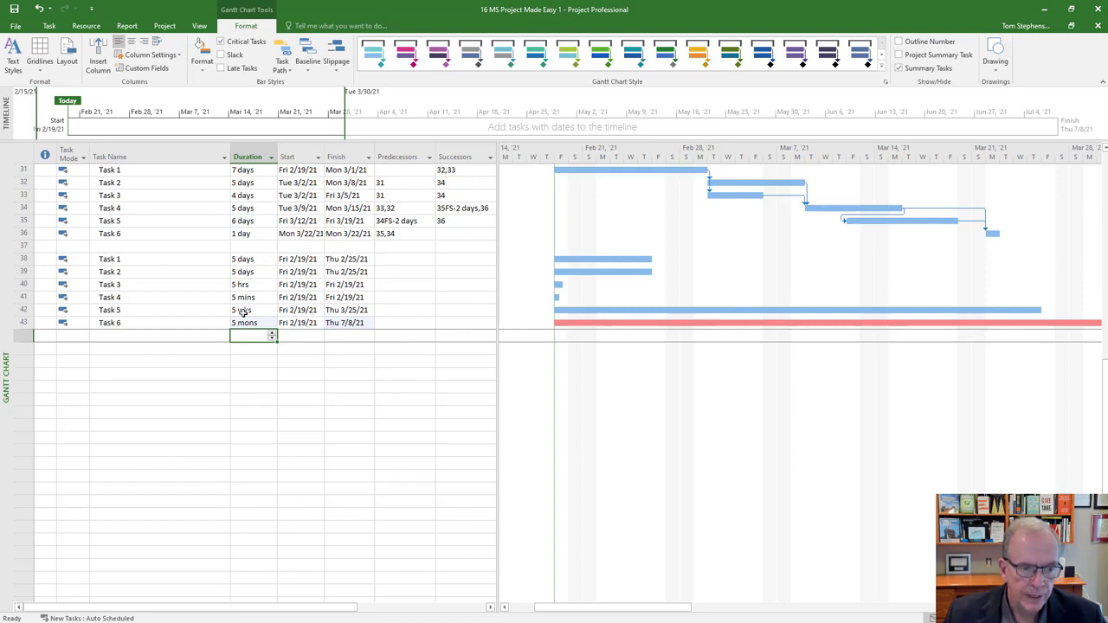
Change the copied Task 2's duration to 5 elapsed days.
click(249, 272)
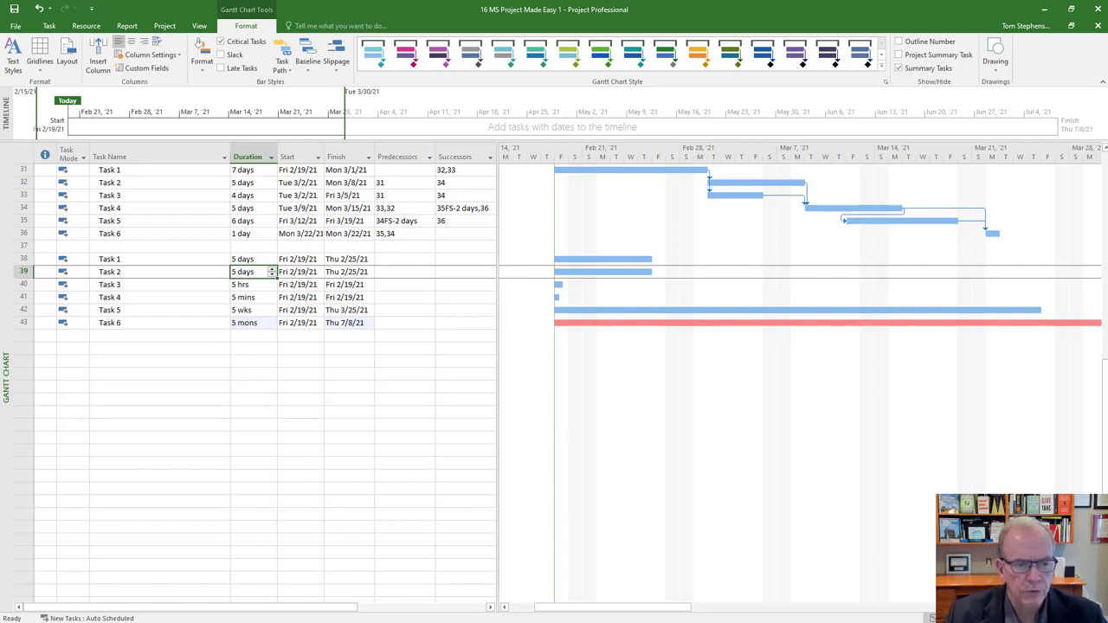
text(5ed)
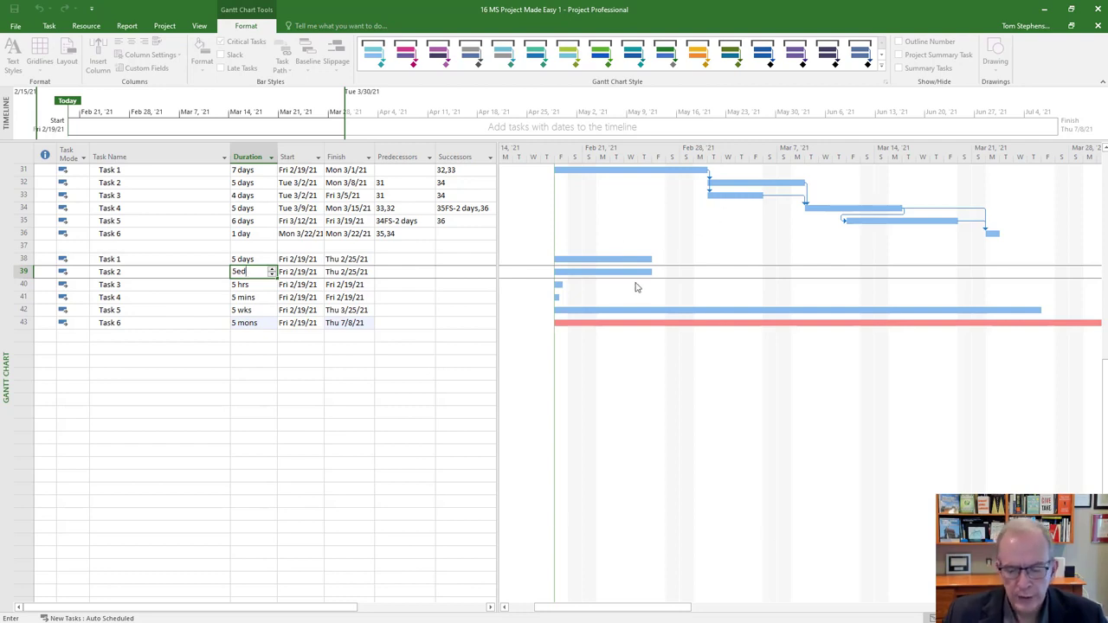
key(Return)
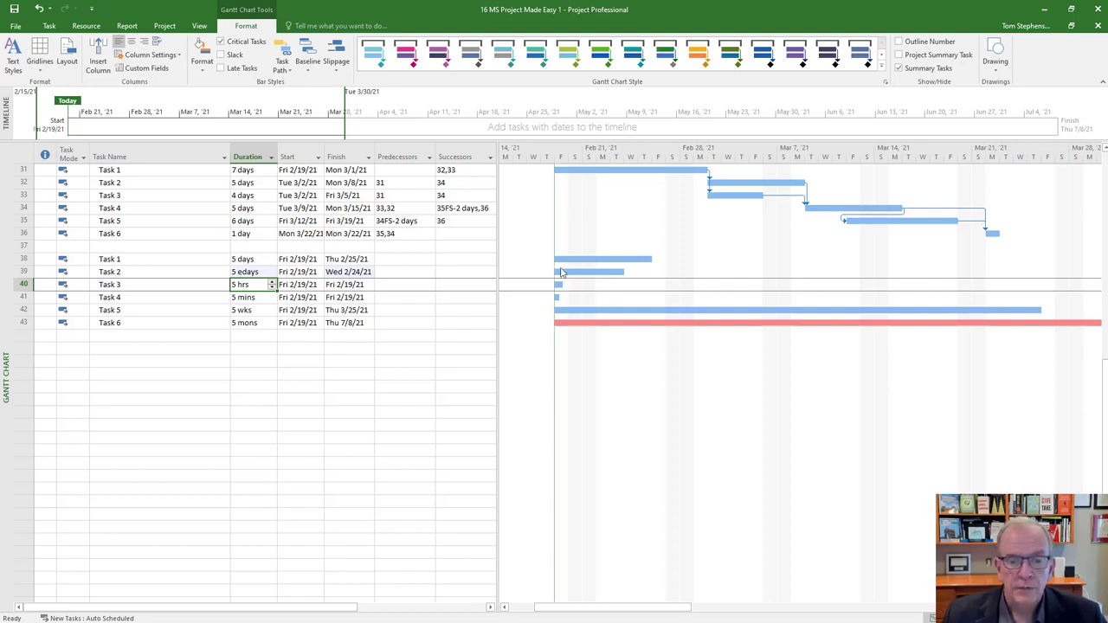
Delete the six copied tasks, Task 1 to Task 6, in rows 38 to 43.
mouse_move(566, 258)
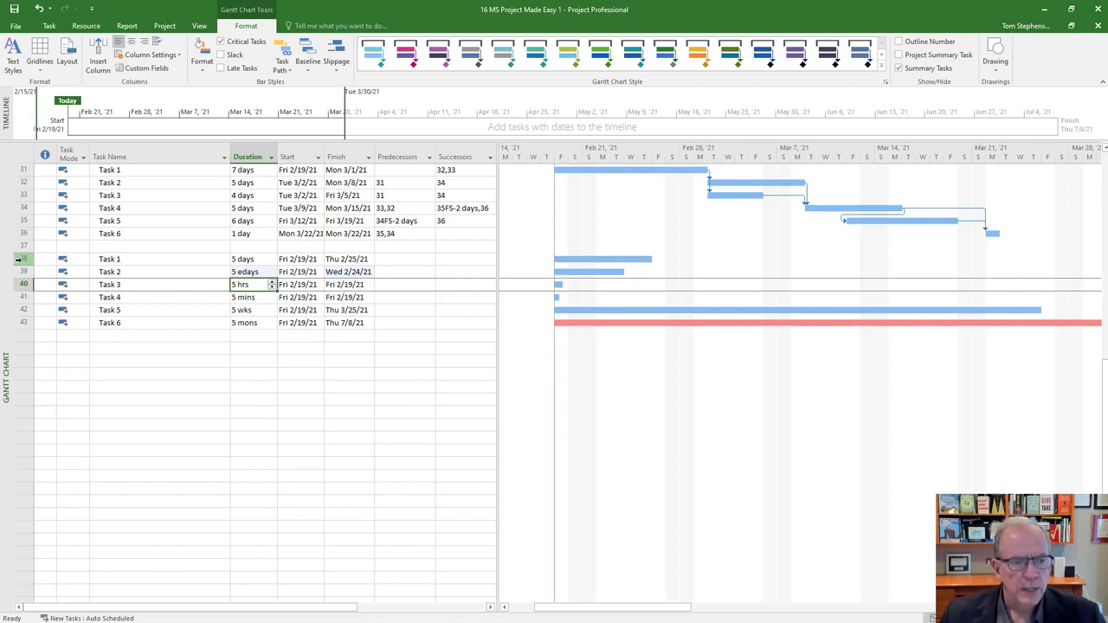
drag(17, 258, 12, 326)
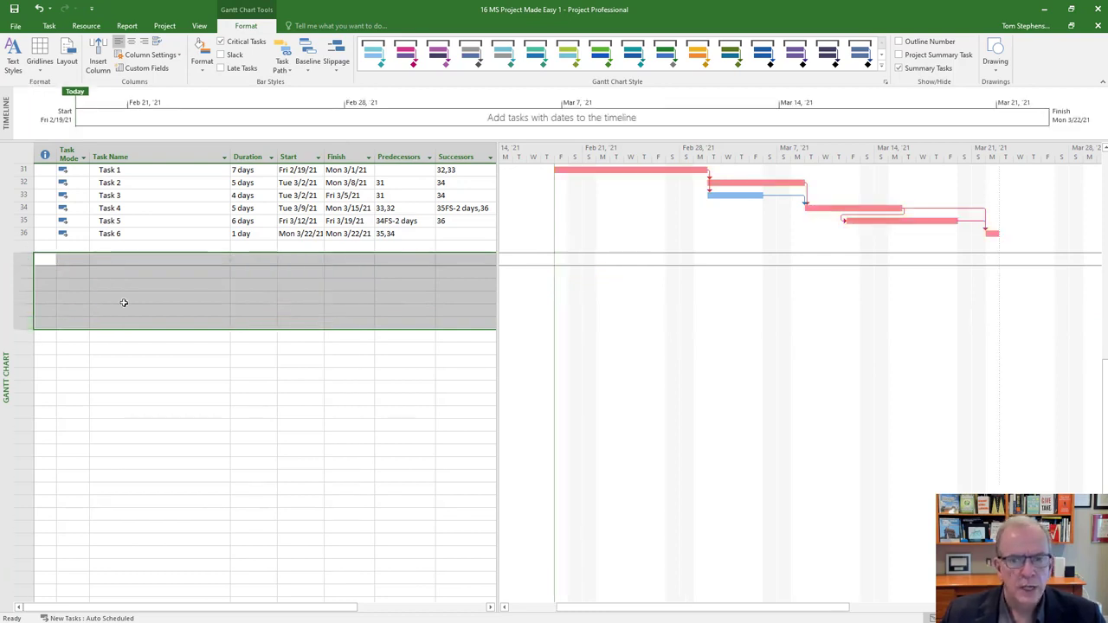
scroll(124, 302, up, 1)
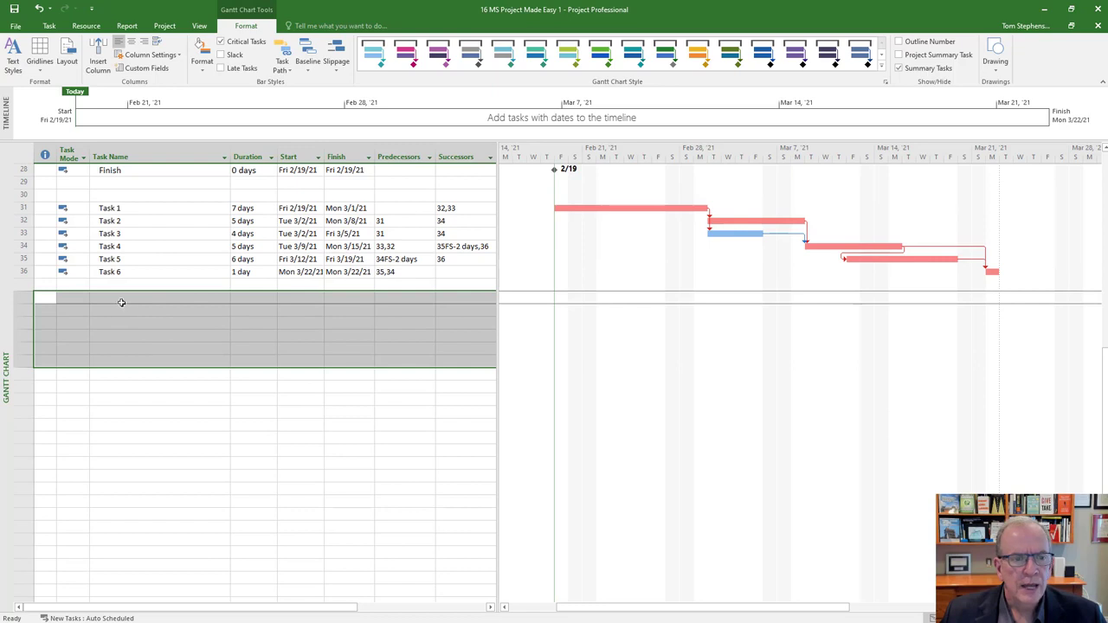
scroll(121, 302, down, 1)
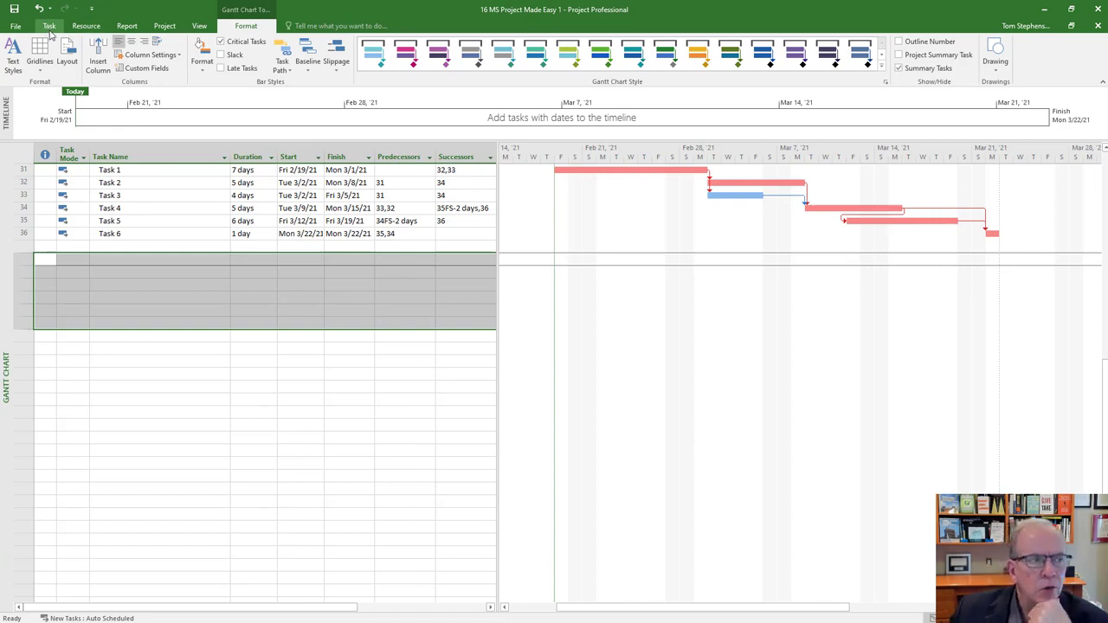
Turn critical task highlighting off and back on for the Gantt bars.
click(19, 26)
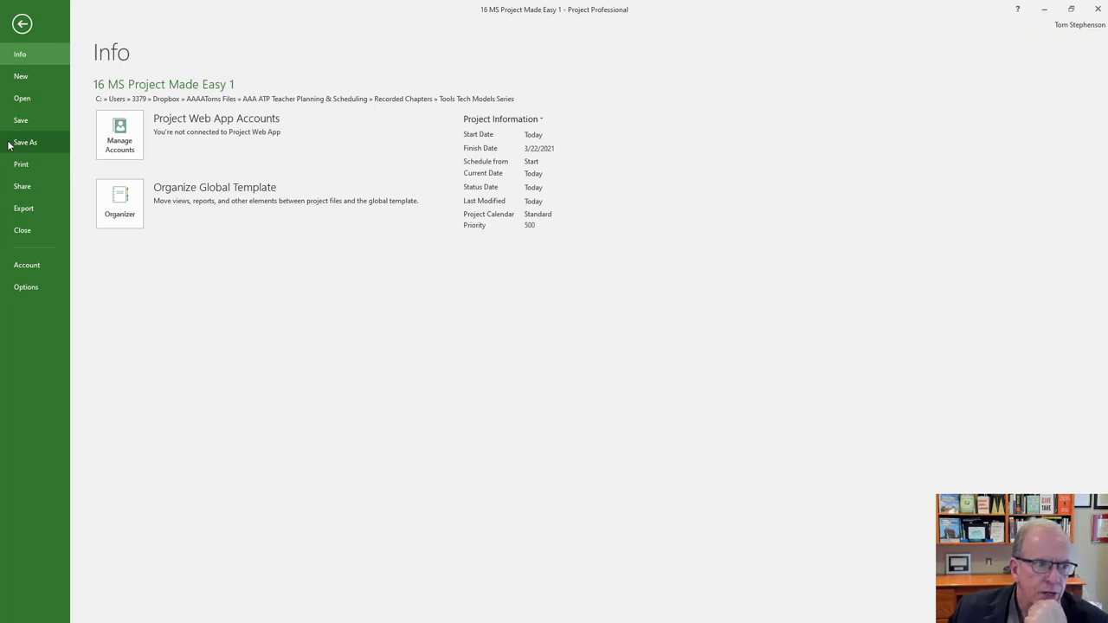
click(21, 25)
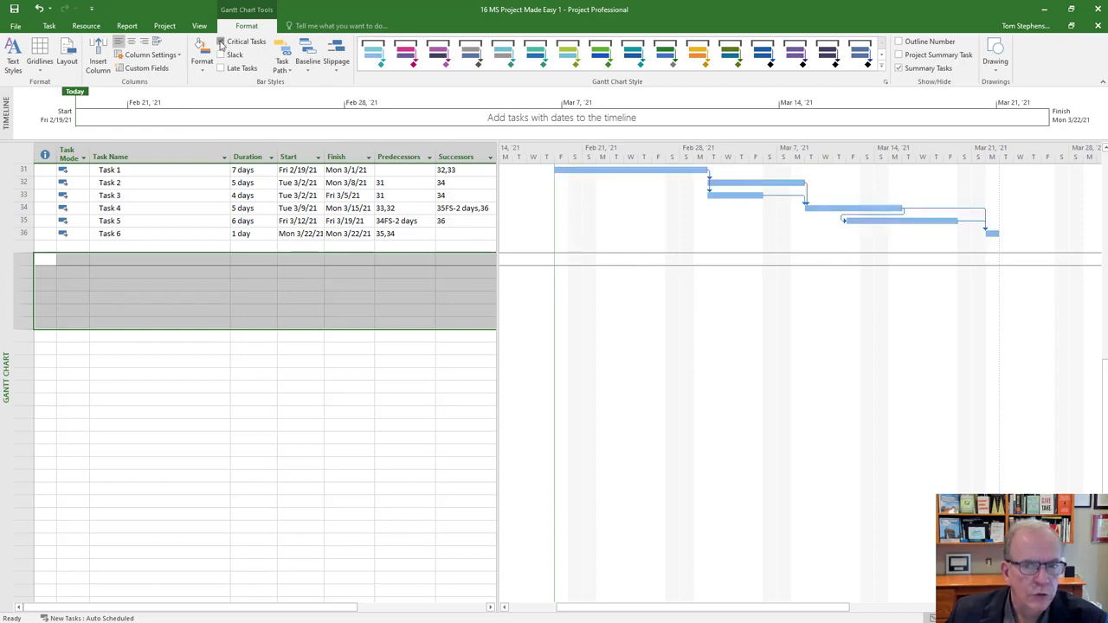
click(221, 41)
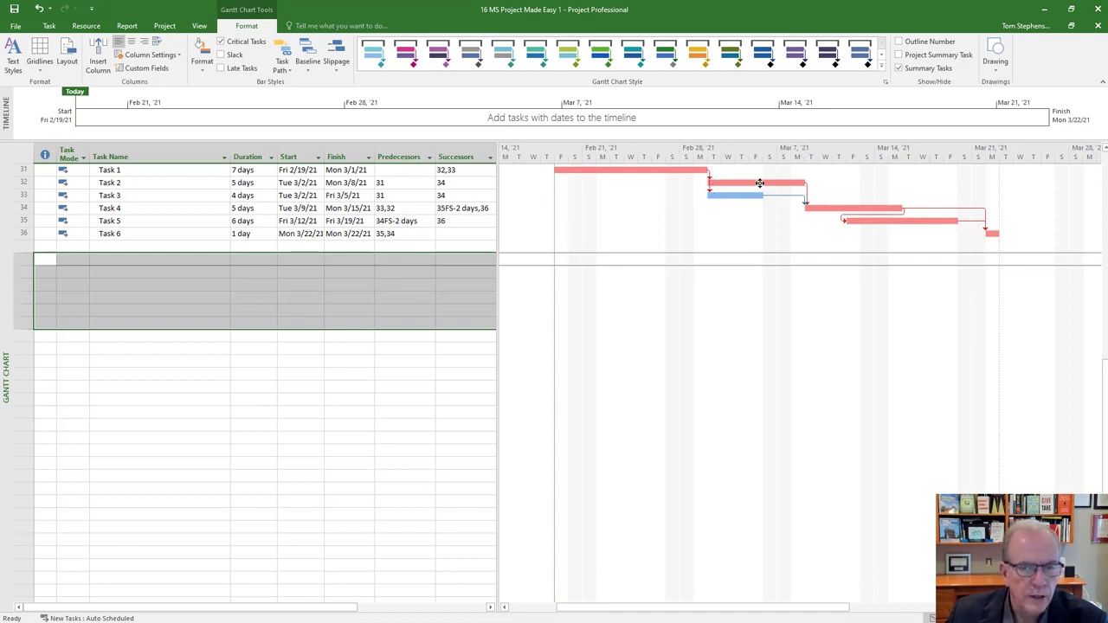
Set the Gantt bar layout to hide all link lines, and toggle critical task highlighting off and on to compare.
click(66, 53)
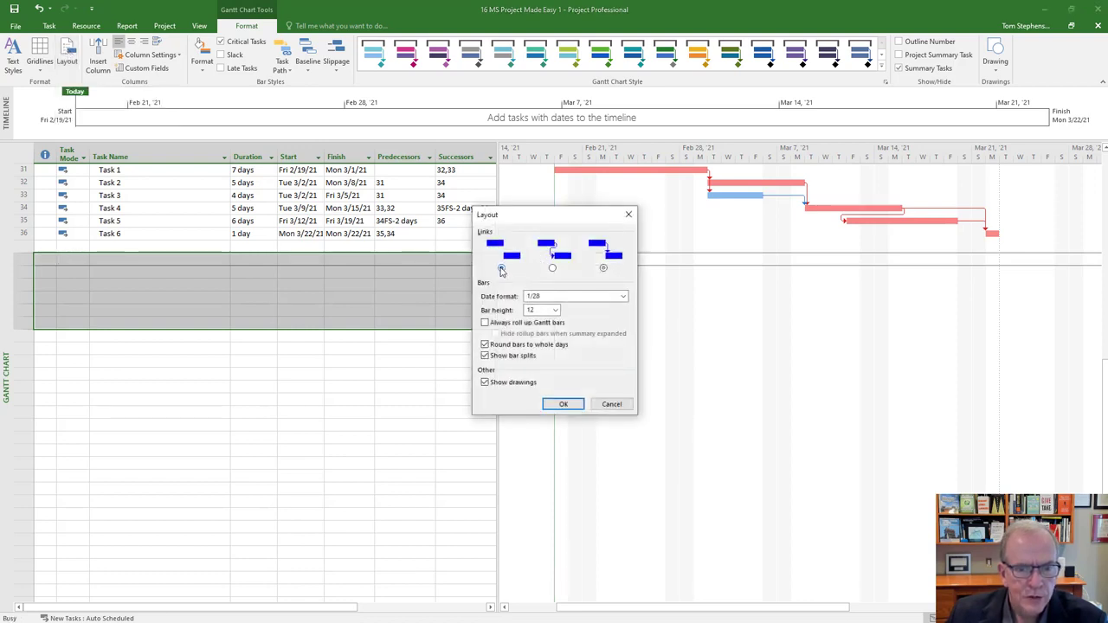
click(501, 268)
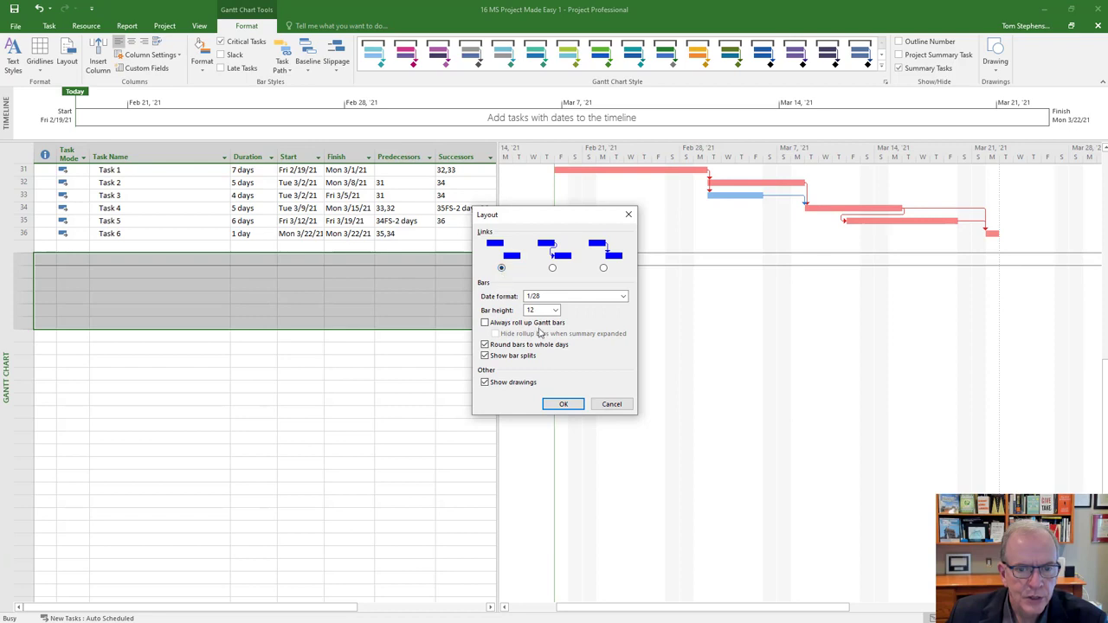
click(564, 404)
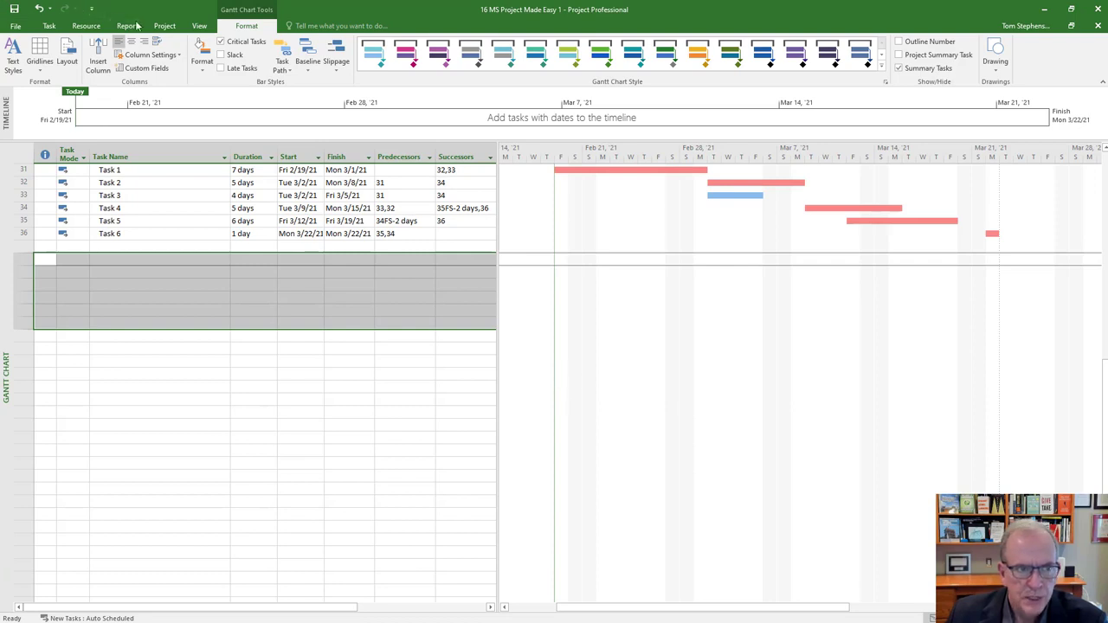
click(221, 41)
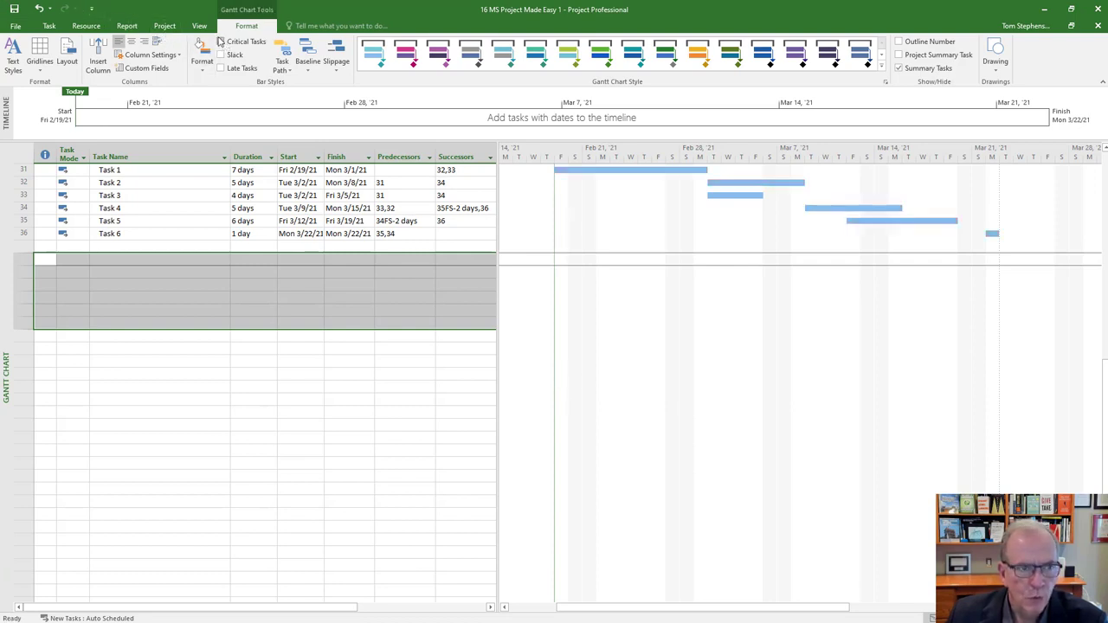
click(220, 41)
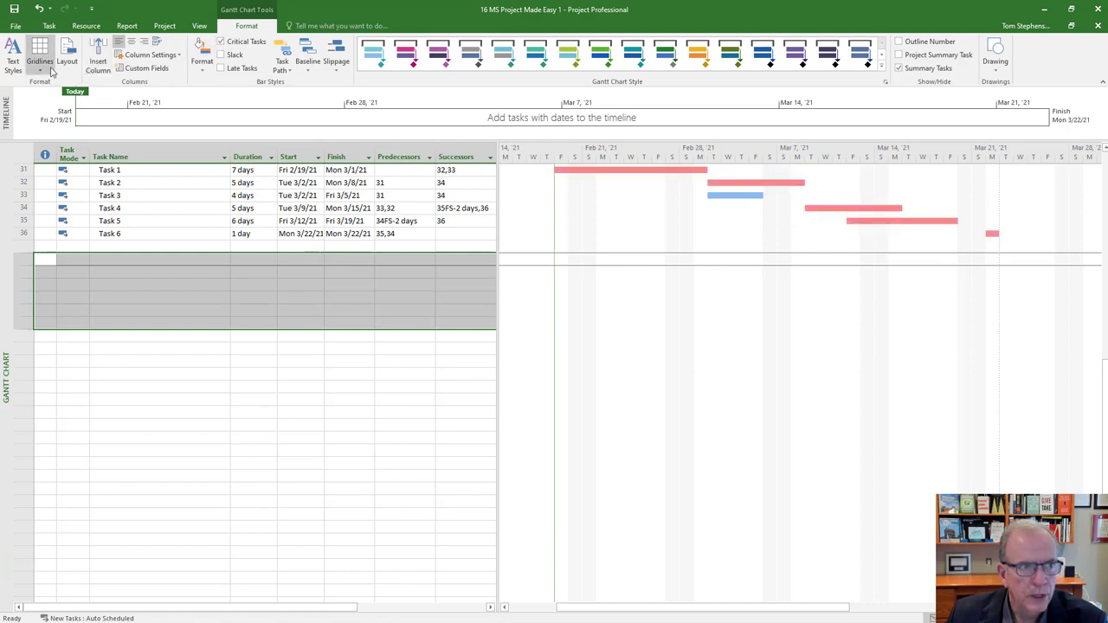
Set the Gantt layout to draw link lines that drop from a bar's end onto the top of its successor.
click(74, 62)
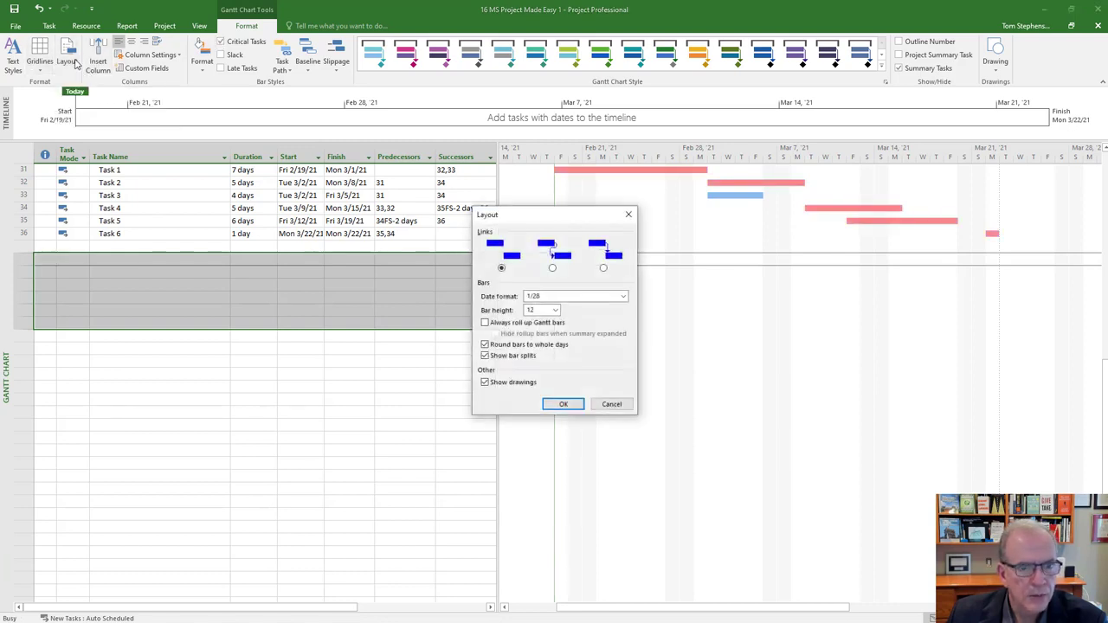
click(603, 269)
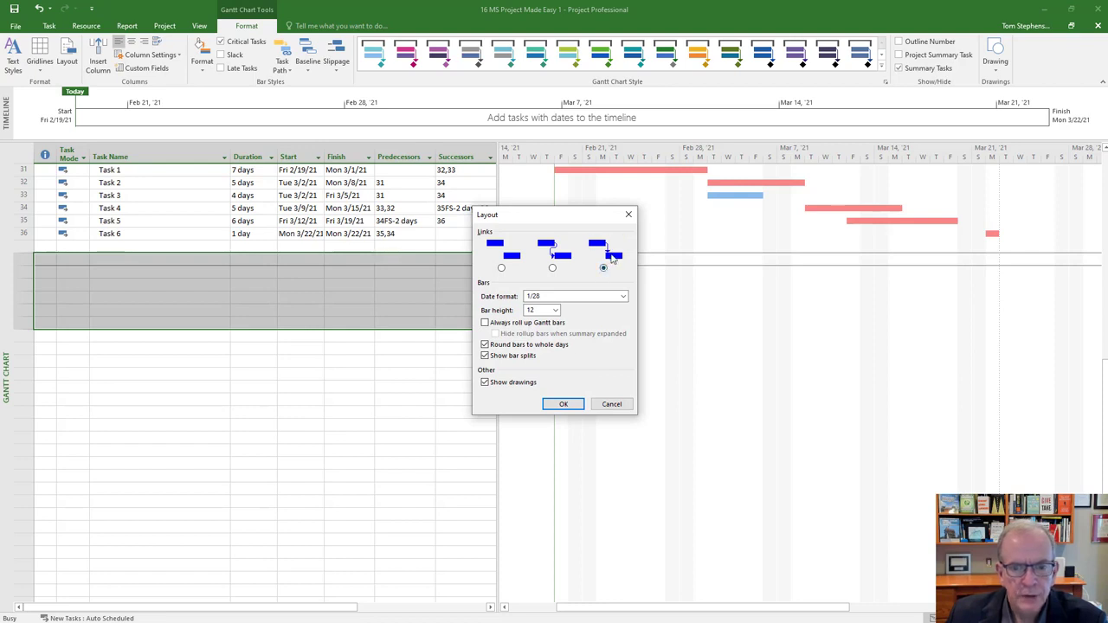
click(562, 405)
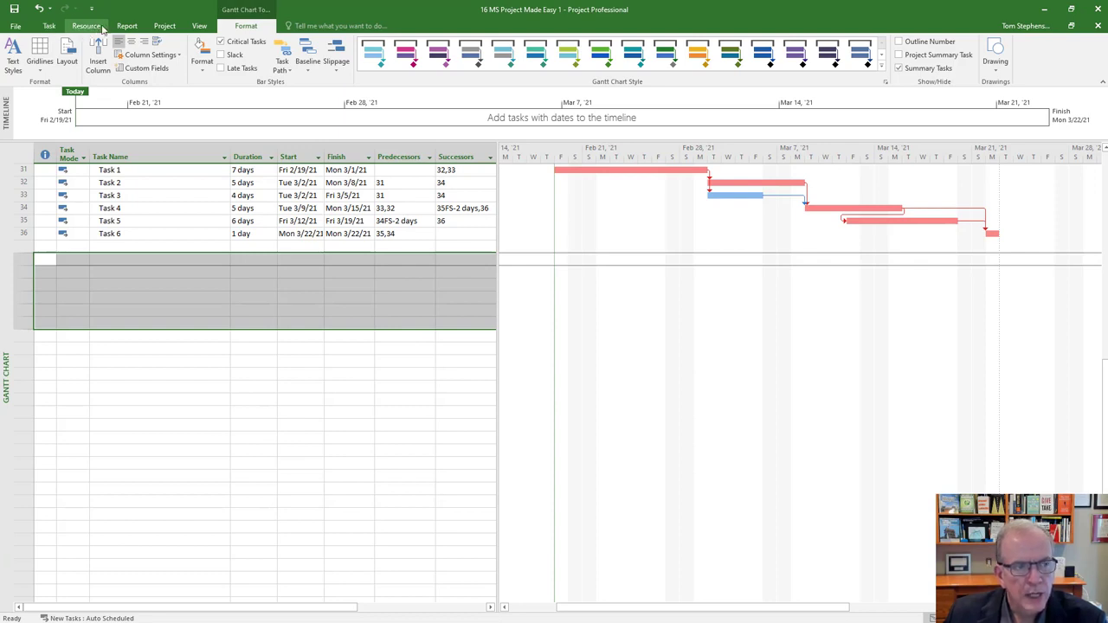
Set the project start date to Tue 3/30/21 and review the rescheduled dates across the whole task list.
click(163, 27)
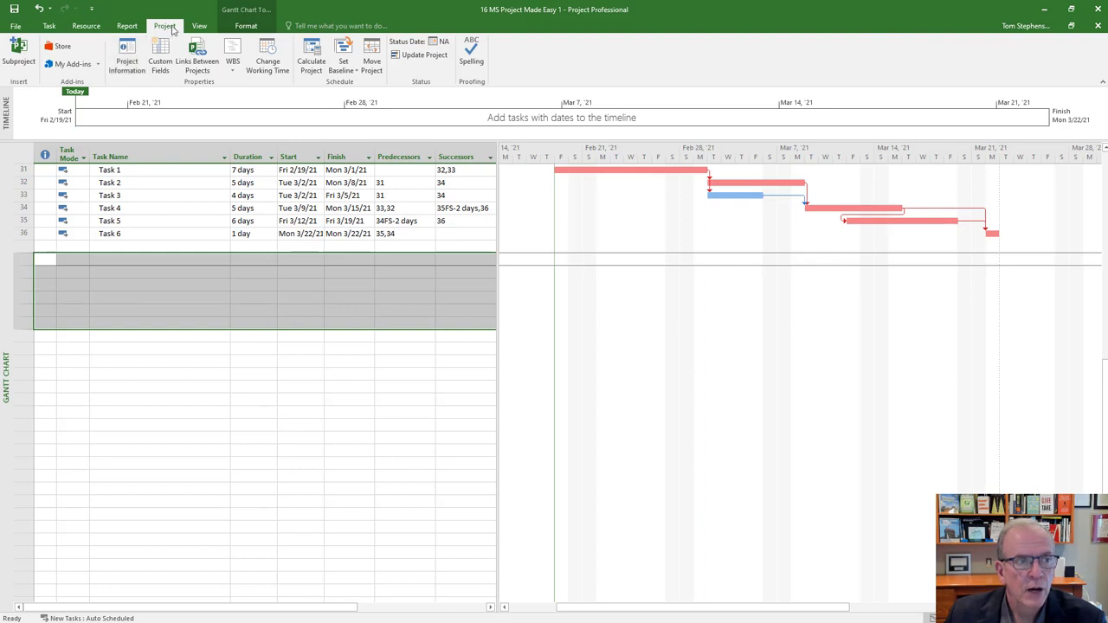
click(127, 59)
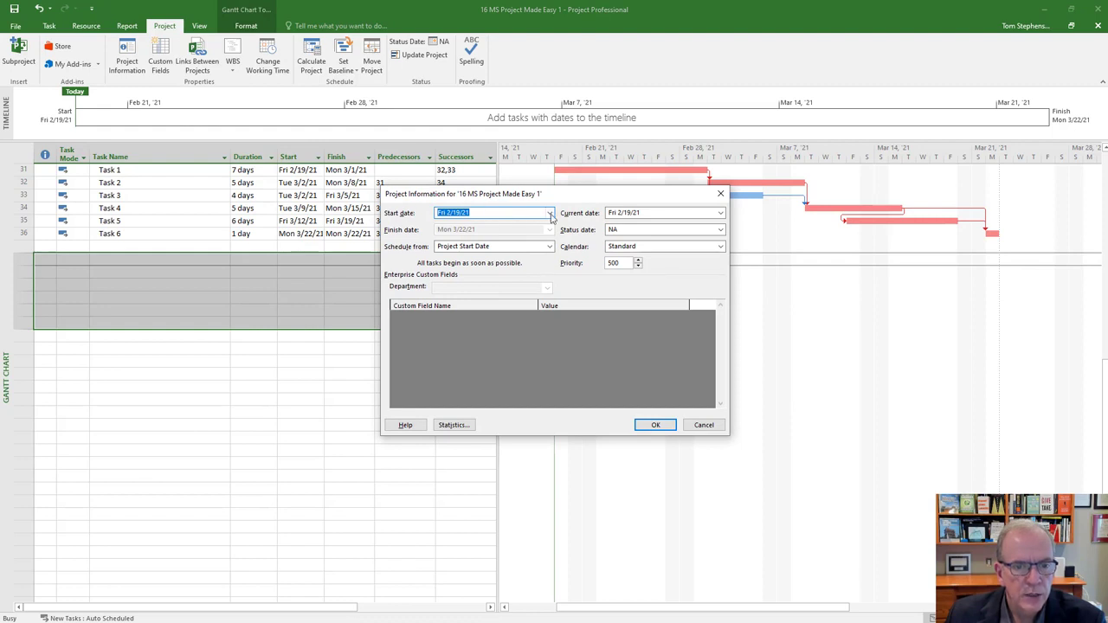
click(549, 213)
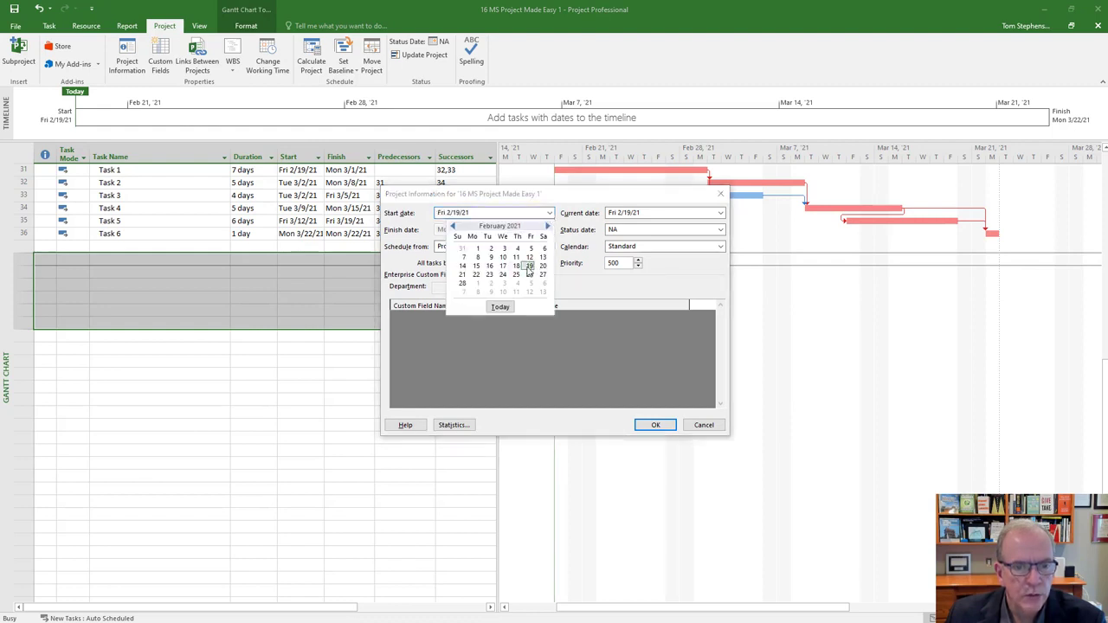
click(547, 226)
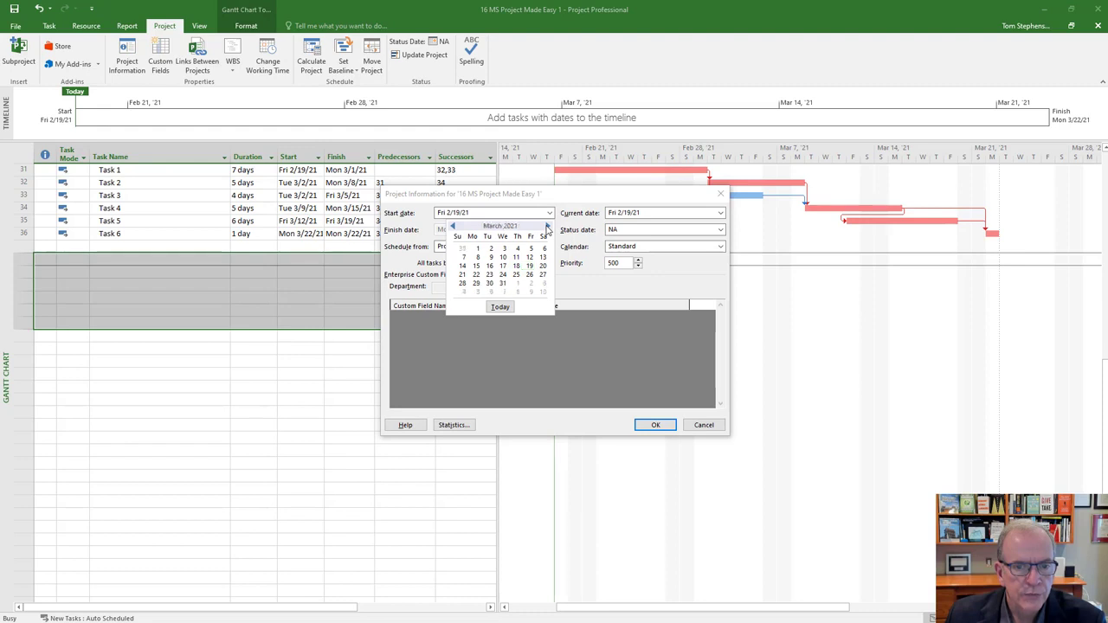
click(489, 284)
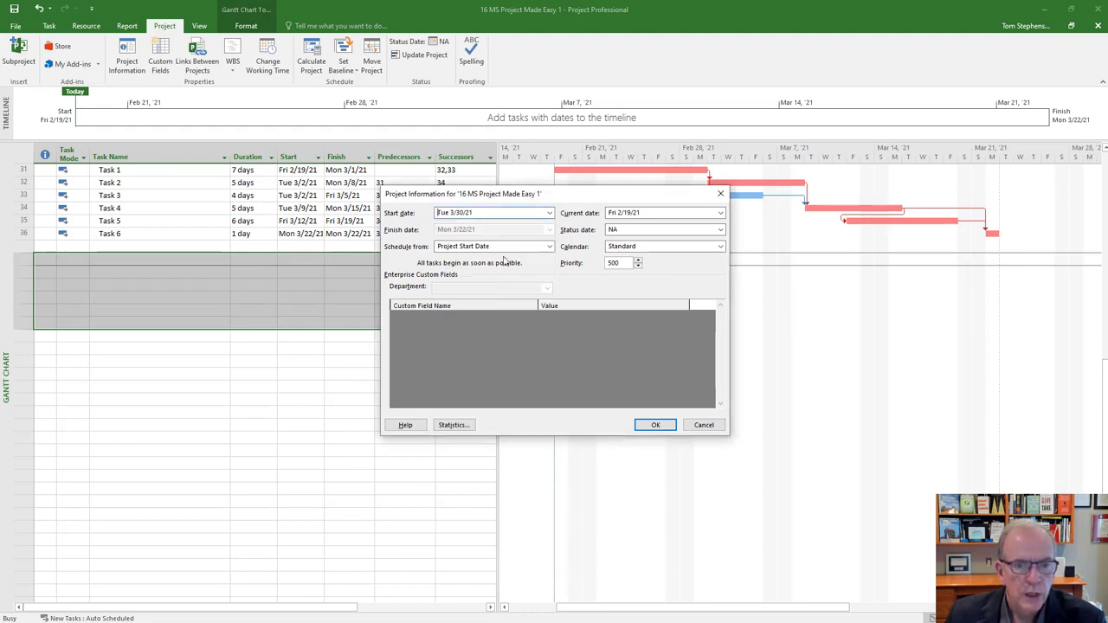
click(650, 426)
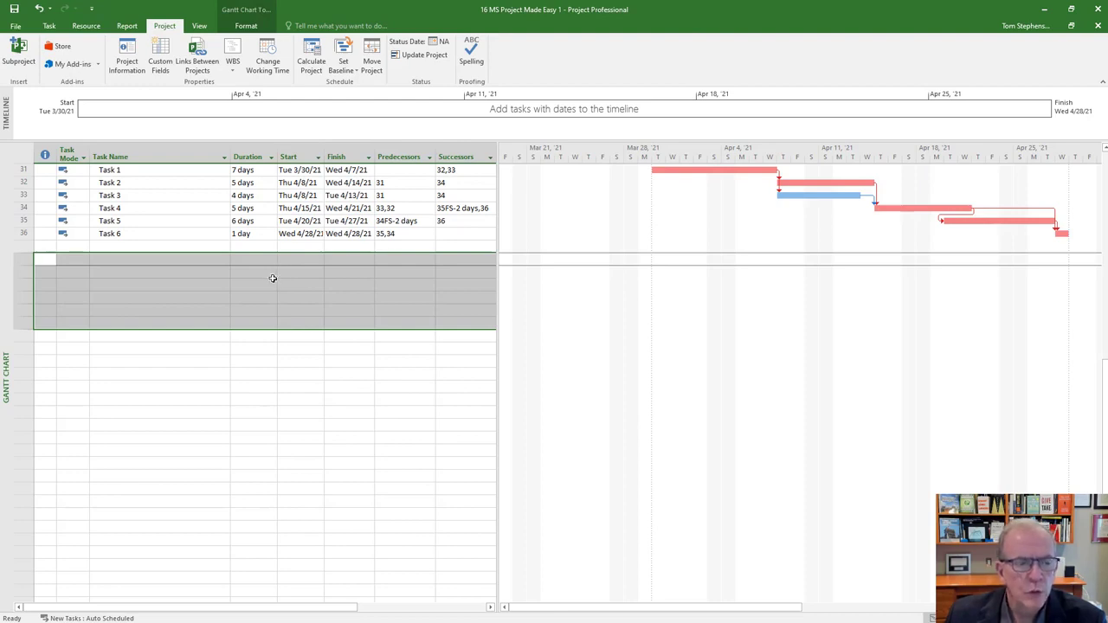
scroll(272, 277, up, 7)
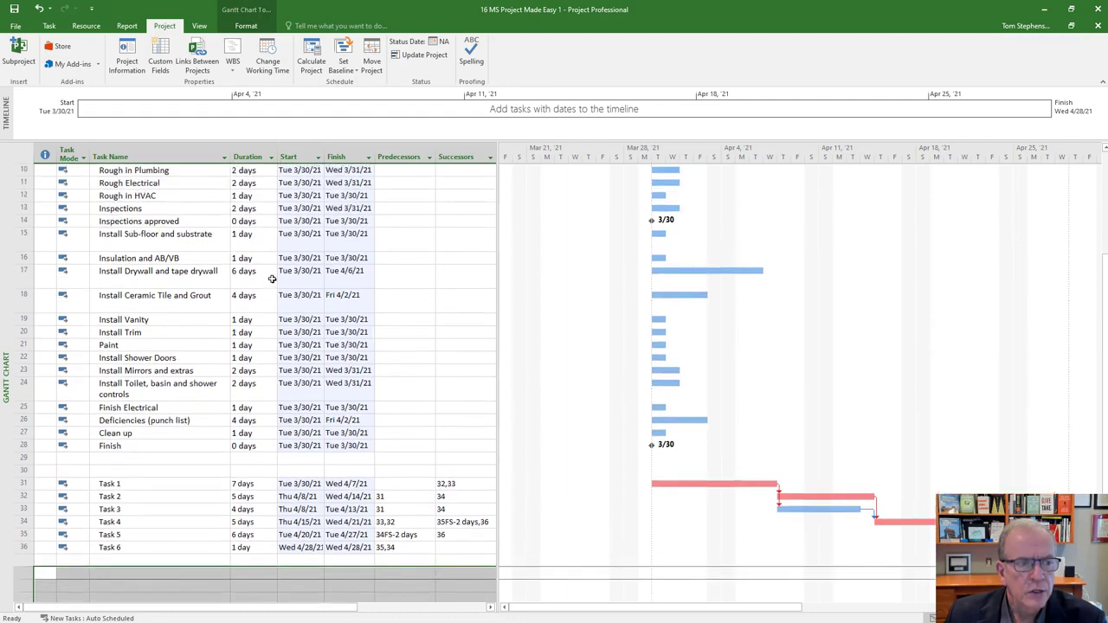
scroll(271, 278, up, 3)
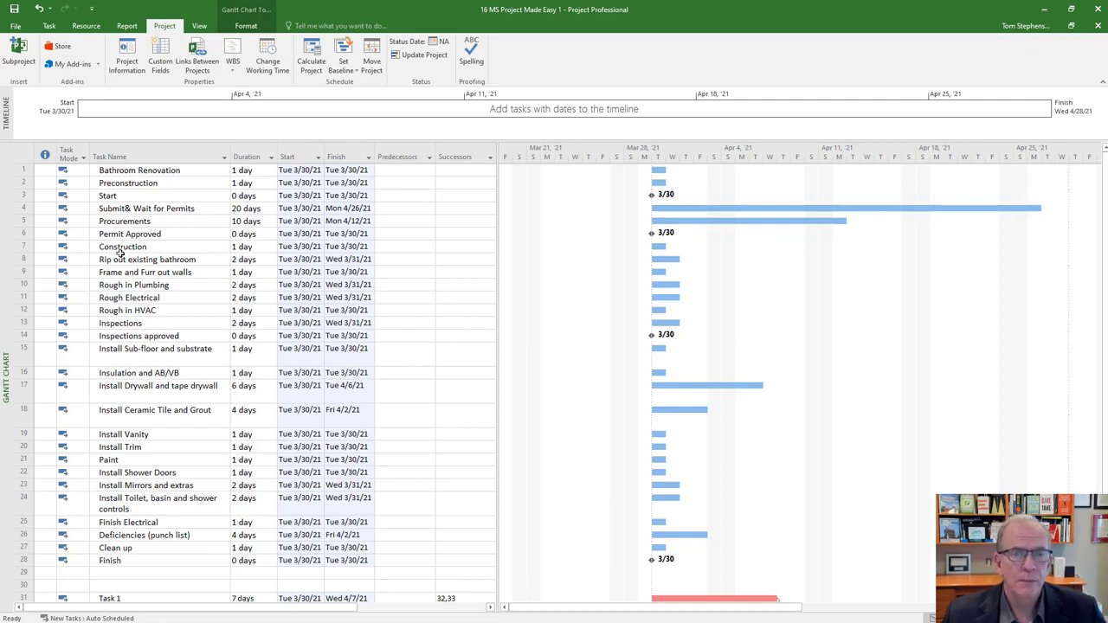
scroll(122, 249, down, 6)
scroll(119, 256, down, 1)
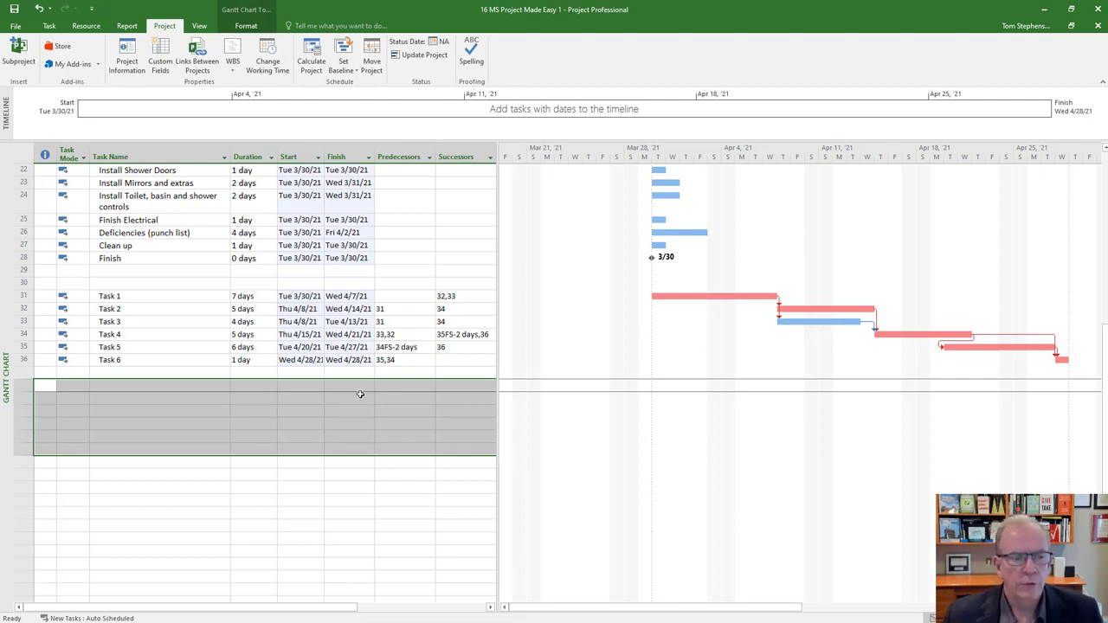
scroll(362, 391, down, 3)
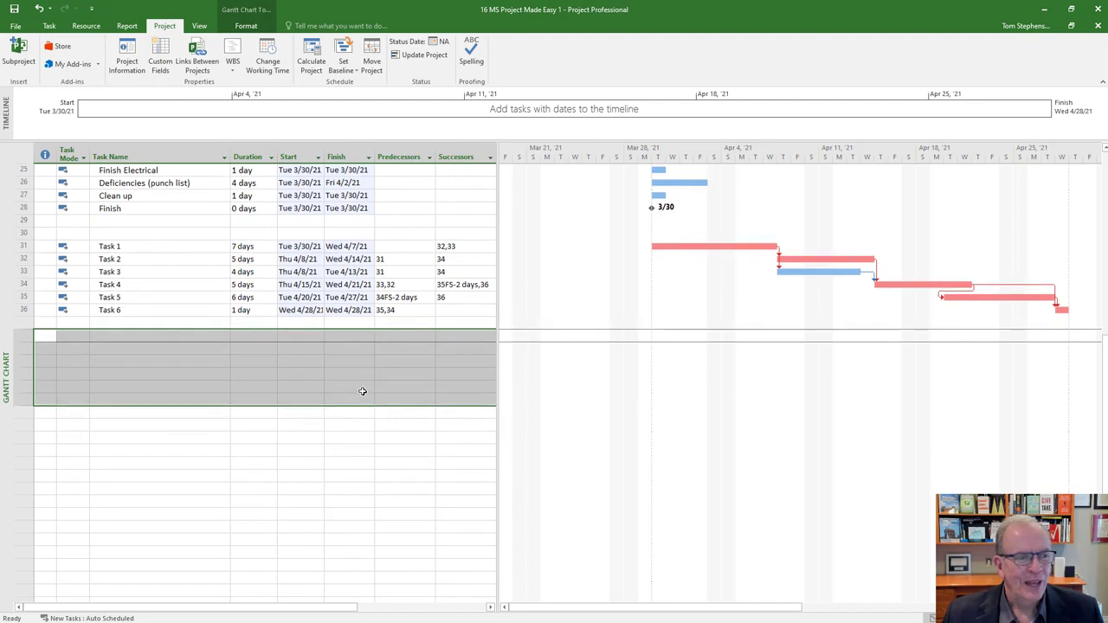